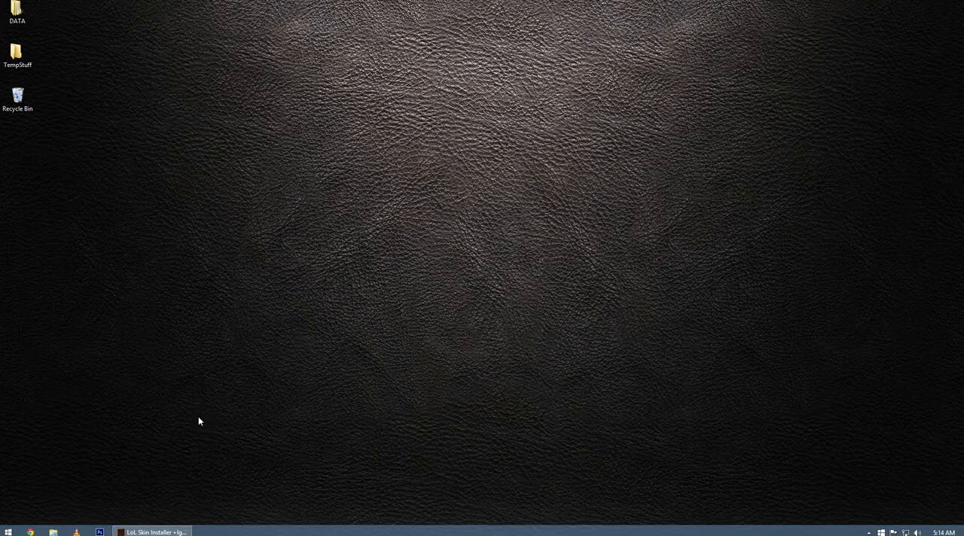
# Bring up the LoL Skin Installer window and move it closer to the middle of the desktop.
pyautogui.click(157, 533)
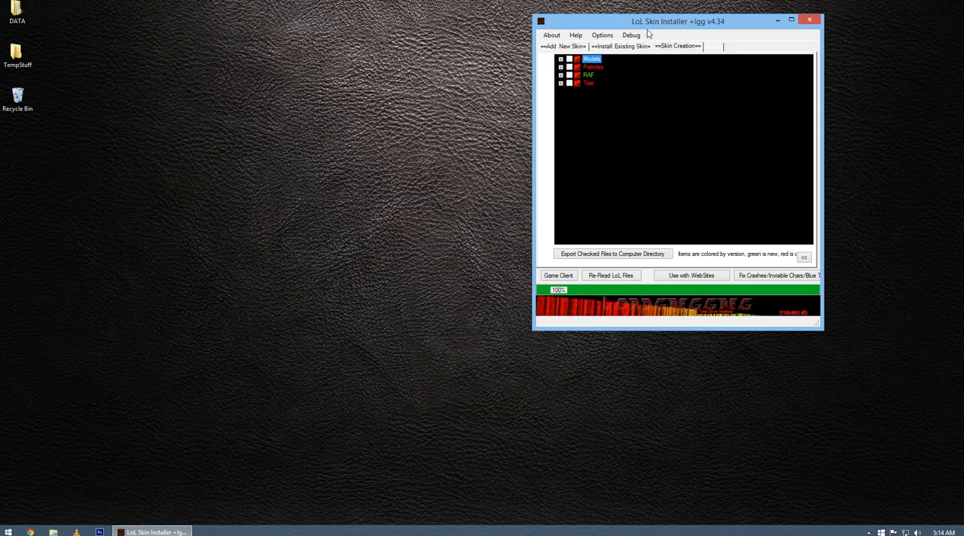
pyautogui.moveTo(642, 24); pyautogui.dragTo(550, 65)
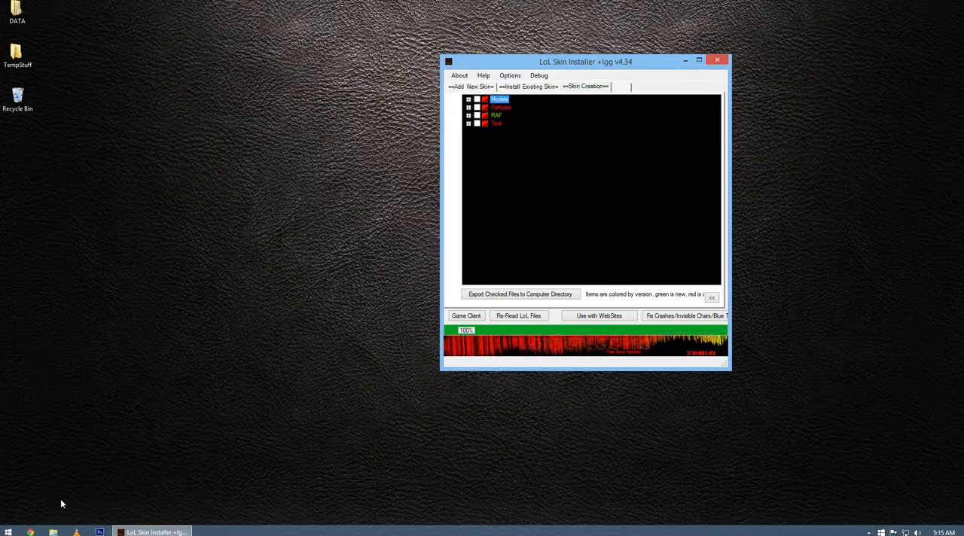
# Switch to Chrome and search the web for "nvidia dds converter photoshop" to locate NVIDIA Texture Tools for Adobe Photoshop.
pyautogui.click(30, 533)
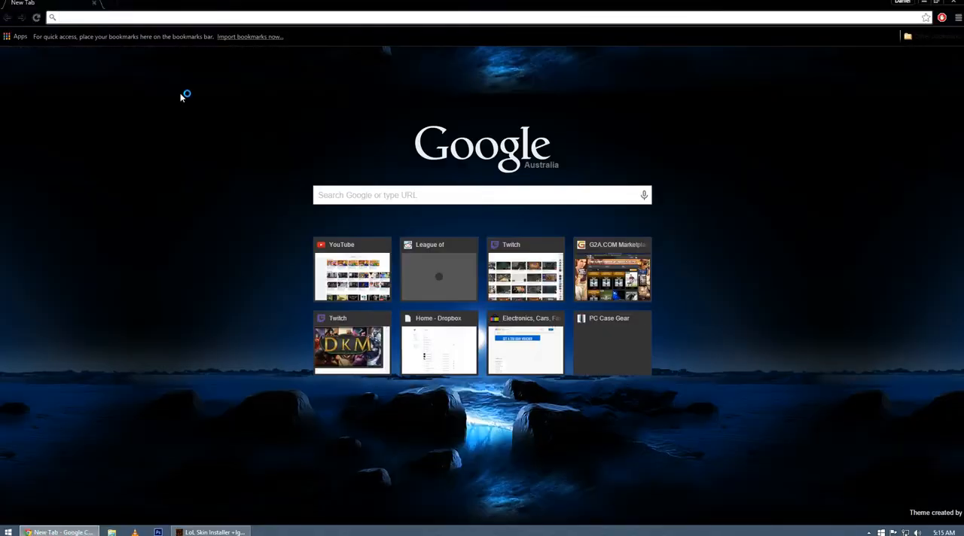
pyautogui.write('nvi')
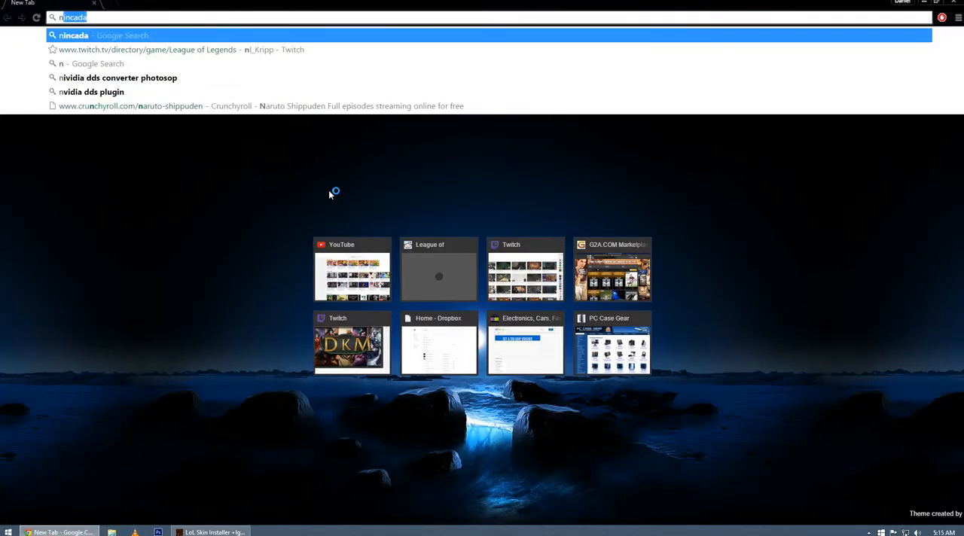
pyautogui.write('dia ')
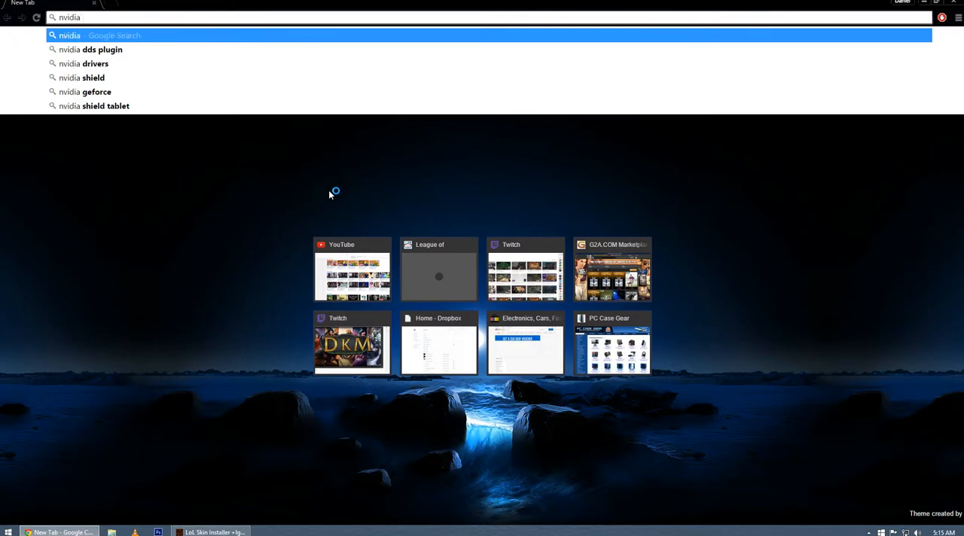
pyautogui.write('dds conv')
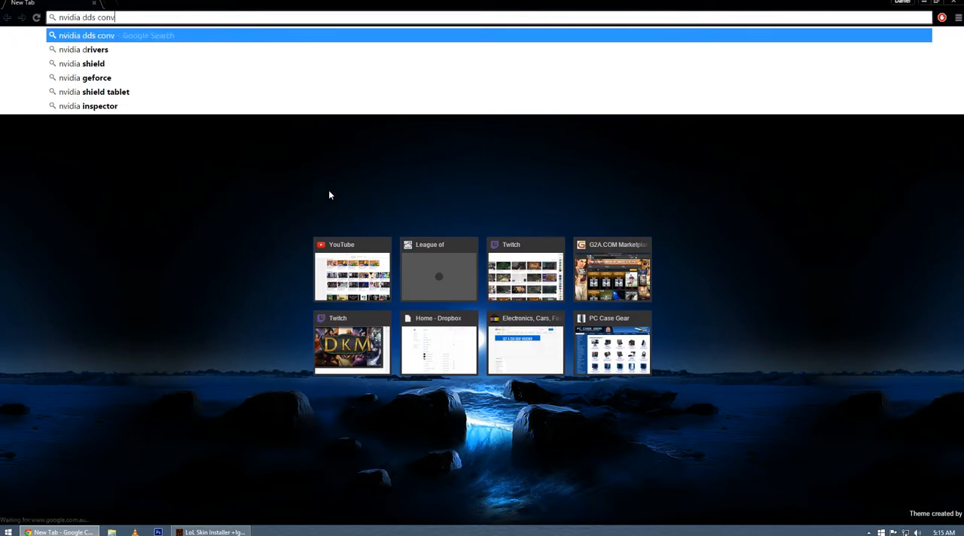
pyautogui.write('erter photosgop')
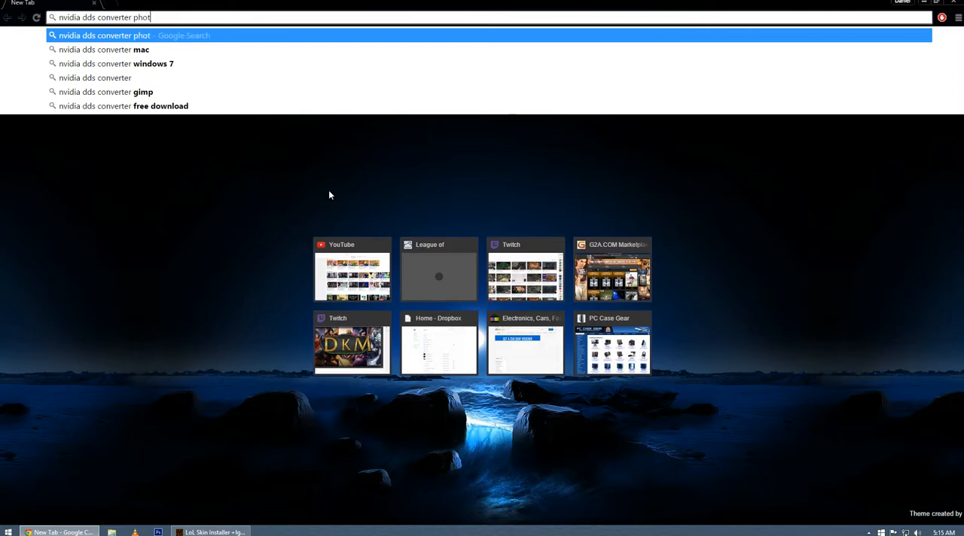
pyautogui.press('BackSpace')
pyautogui.press('BackSpace')
pyautogui.press('BackSpace')
pyautogui.write('hop')
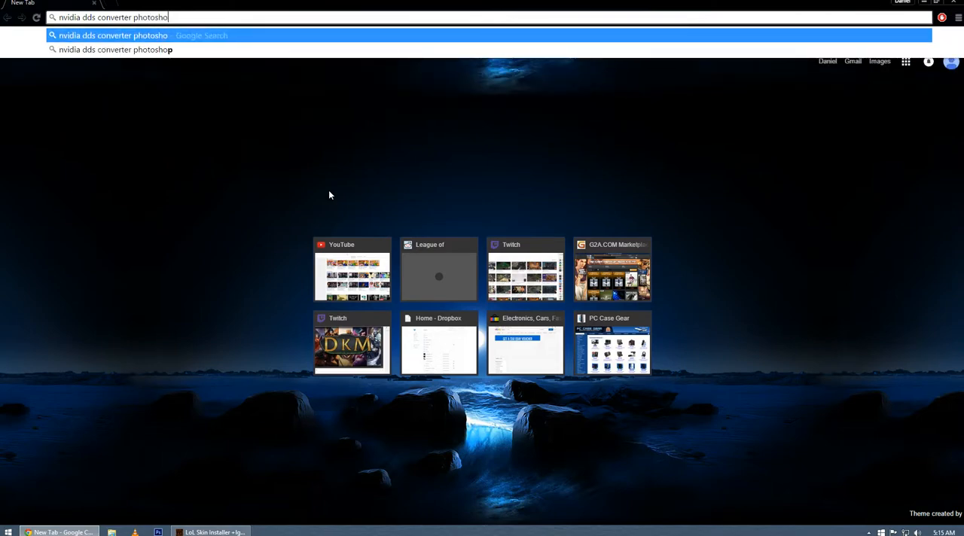
pyautogui.press('Return')
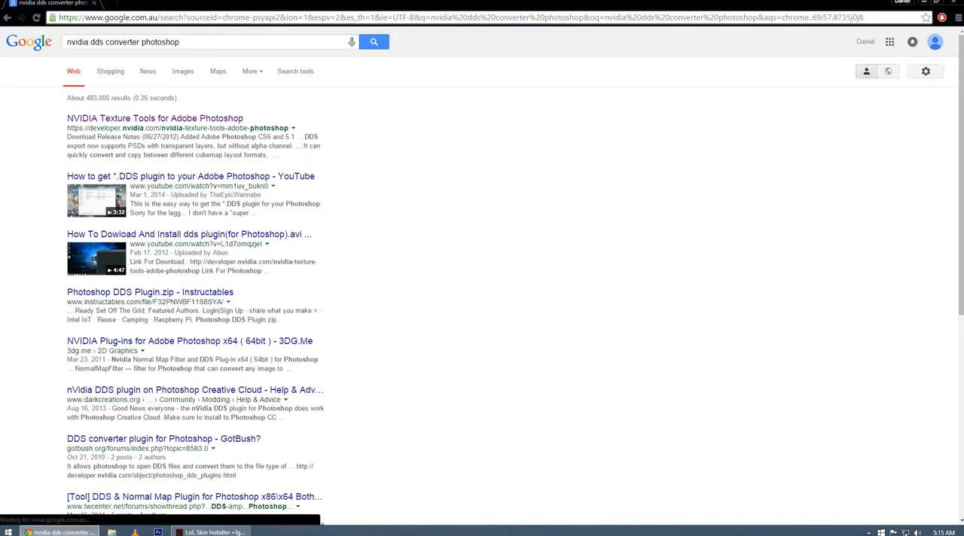
pyautogui.click(120, 126)
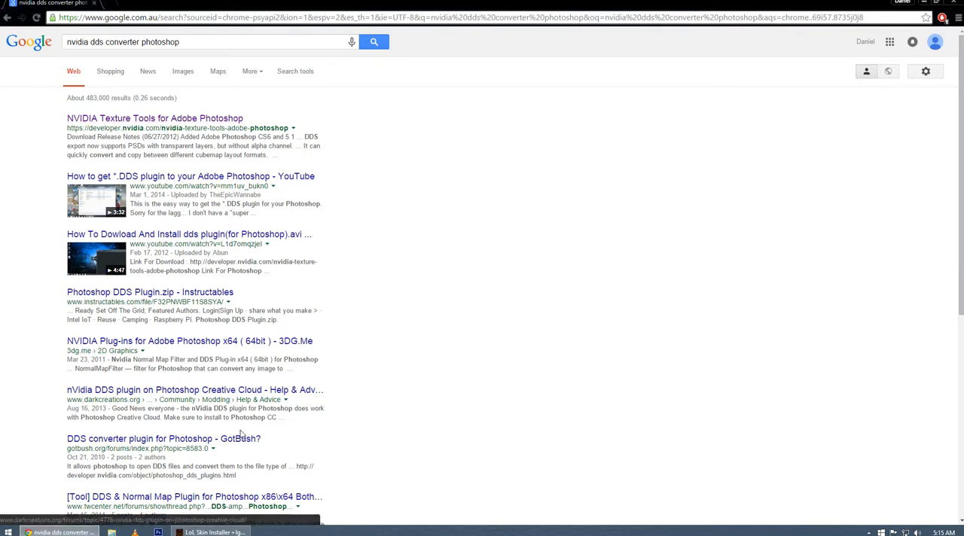
# Search the web for "ultimate unwrap 3d" and open the Downloads page of unwrap3d.com.
pyautogui.click(89, 18)
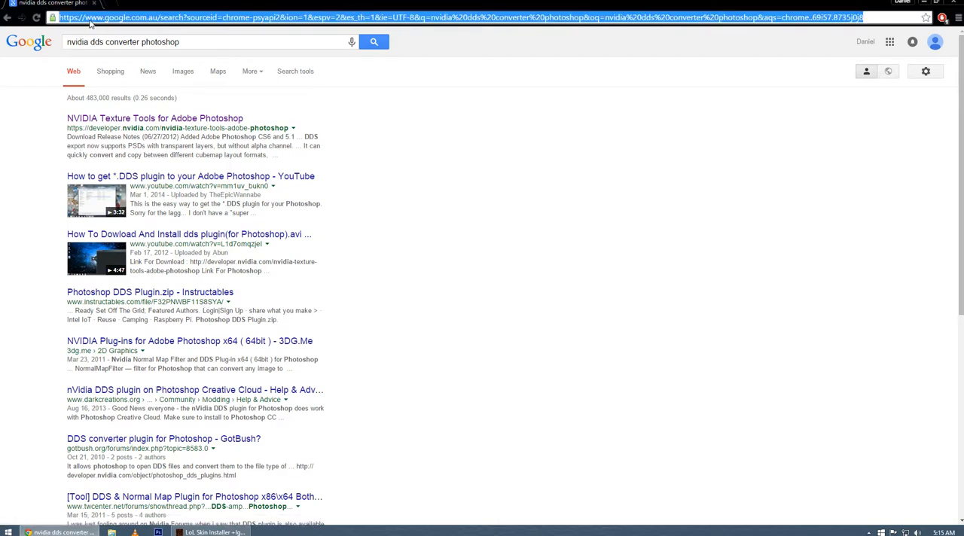
pyautogui.write('ultima')
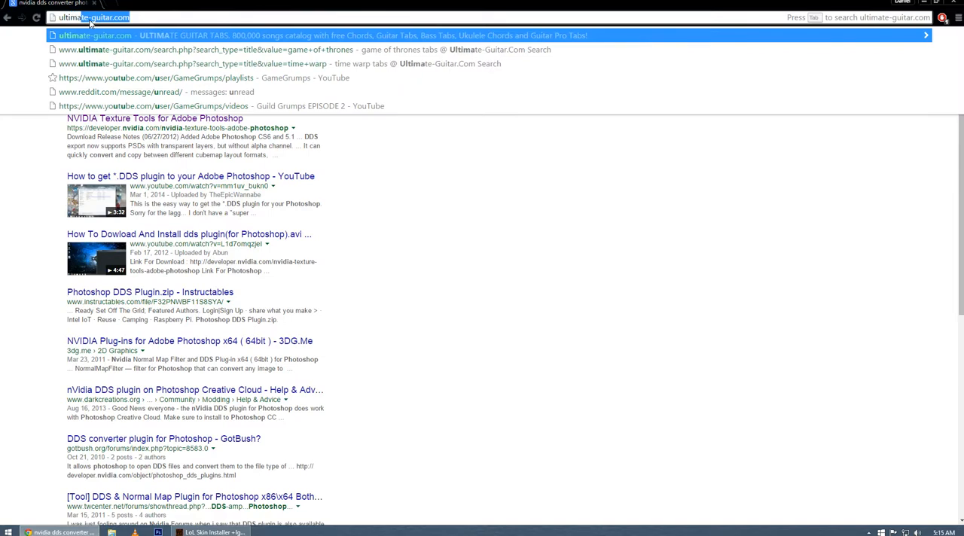
pyautogui.write('te unw')
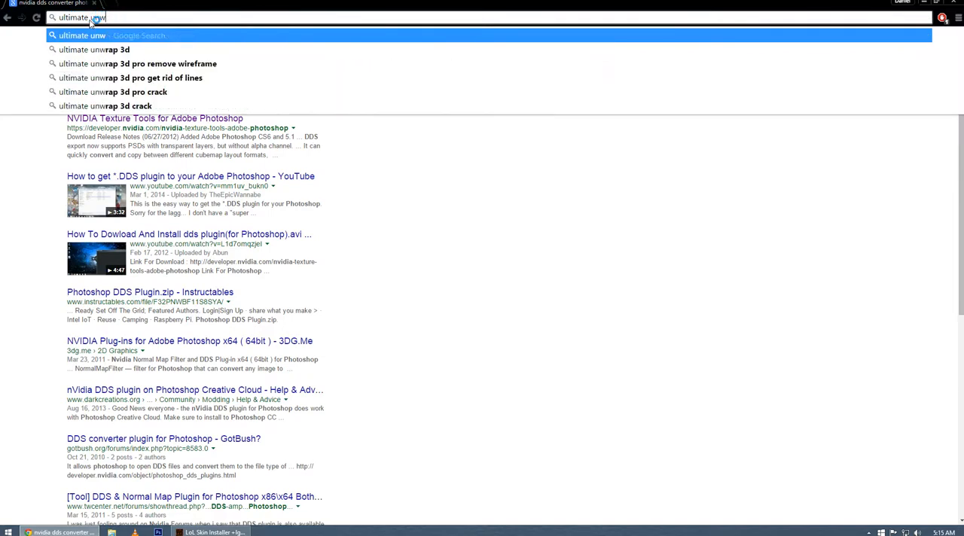
pyautogui.write('rap')
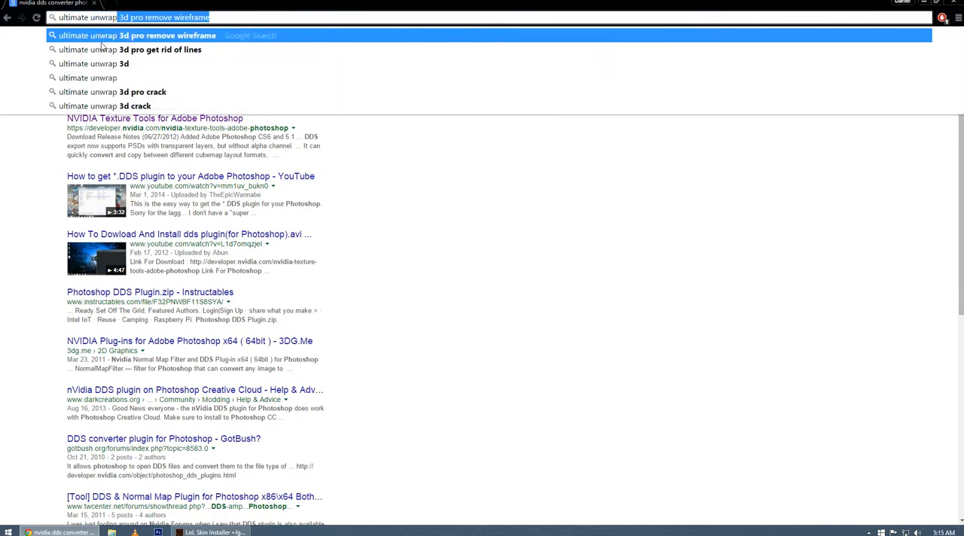
pyautogui.click(105, 65)
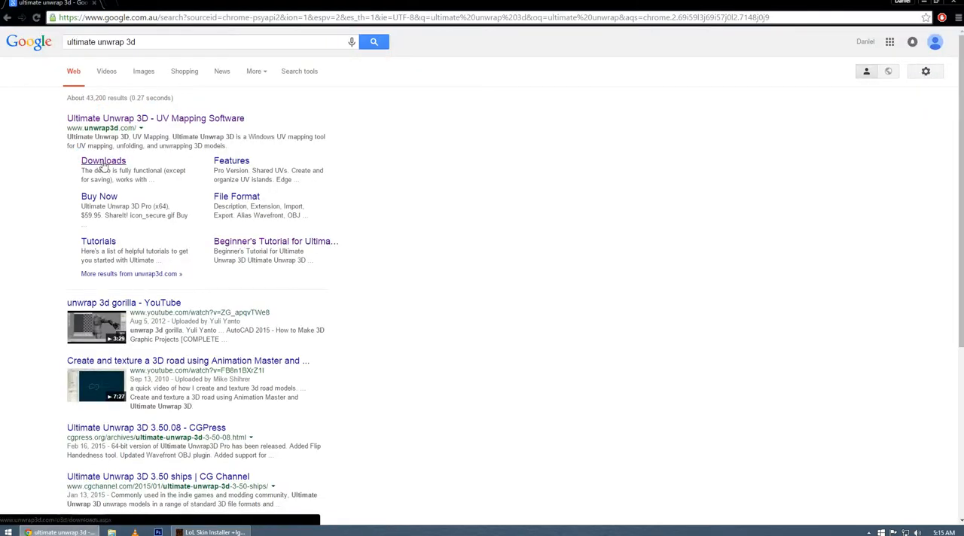
pyautogui.click(104, 165)
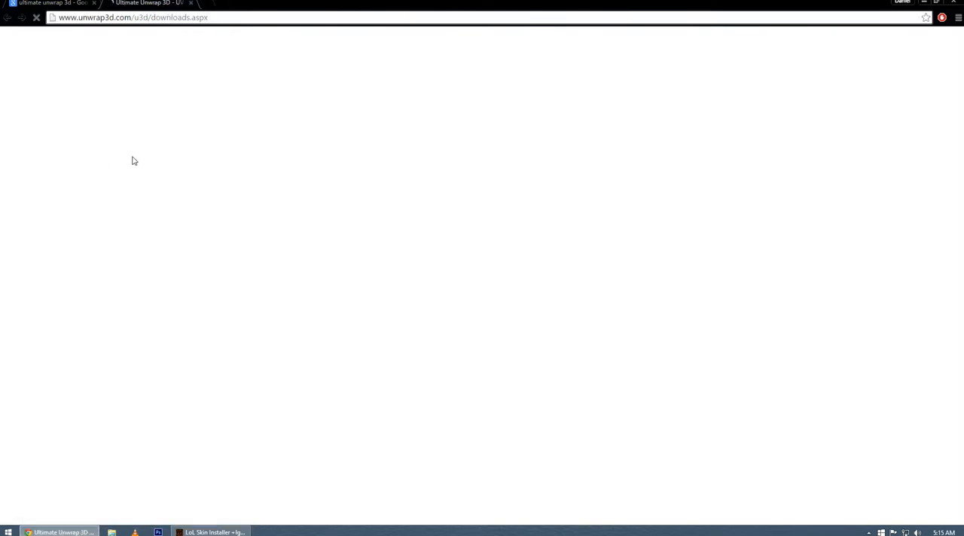
# Choose League of Legends (SCO,SKN) as the third-party plugin and check the product versions offered for it.
pyautogui.scroll(-3, 243, 202)
pyautogui.scroll(-1, 243, 202)
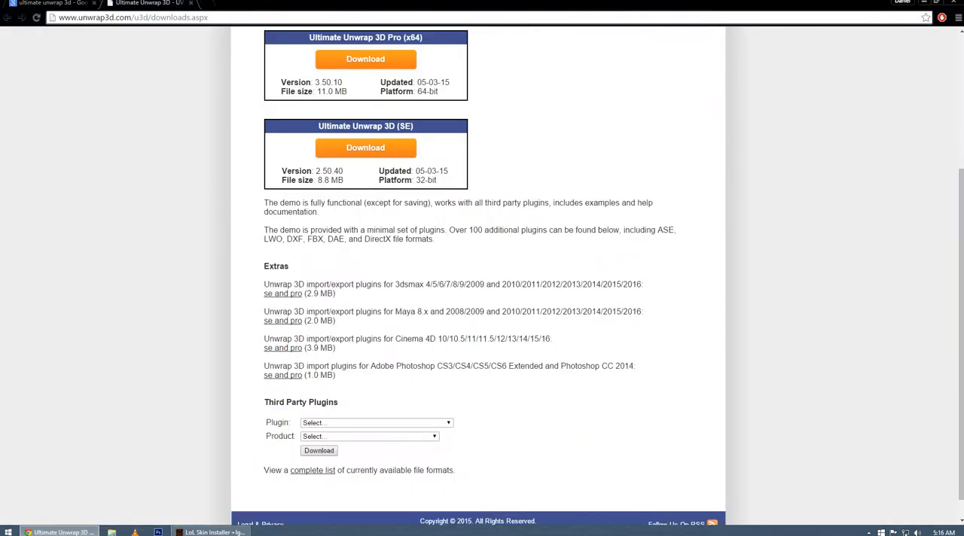
pyautogui.scroll(-1, 325, 360)
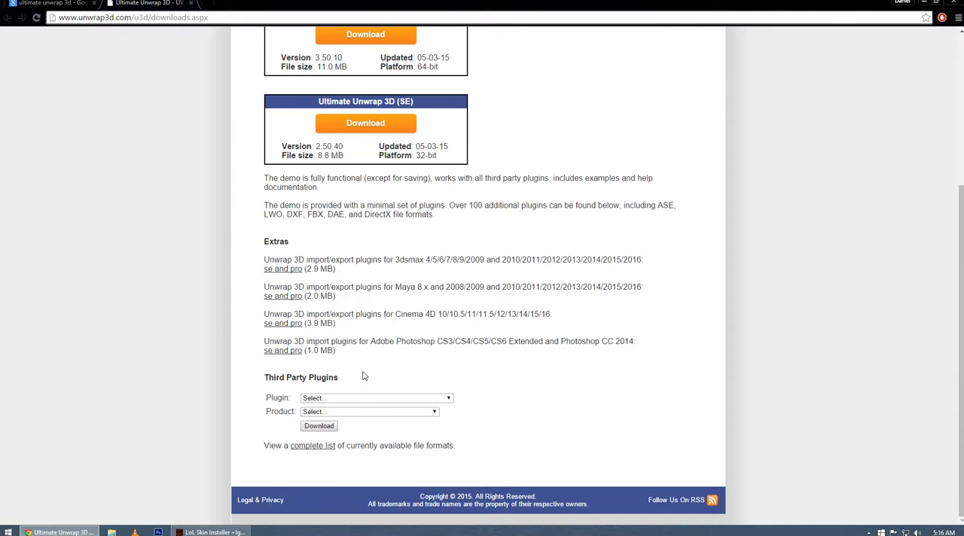
pyautogui.click(449, 398)
pyautogui.moveTo(449, 247); pyautogui.dragTo(449, 281)
pyautogui.scroll(-15, 379, 294)
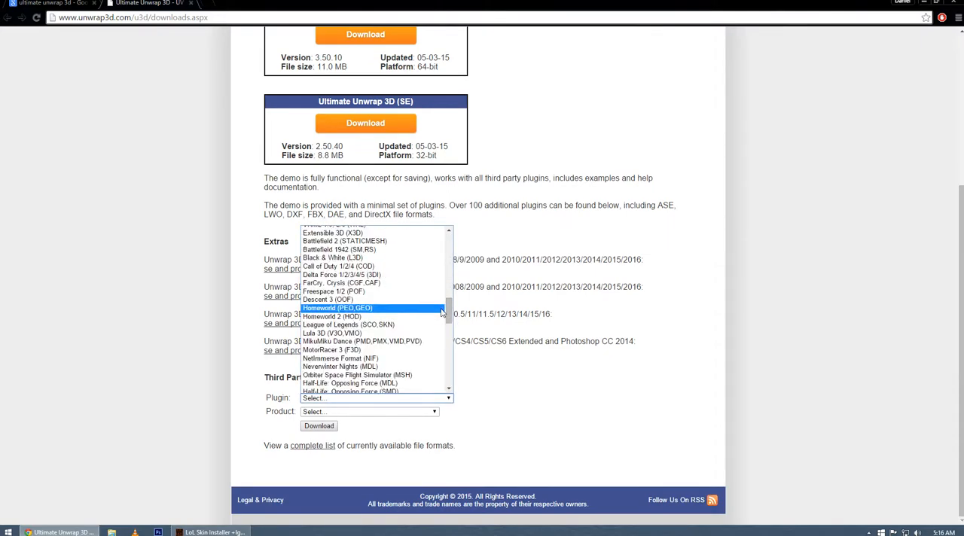
pyautogui.scroll(4, 403, 309)
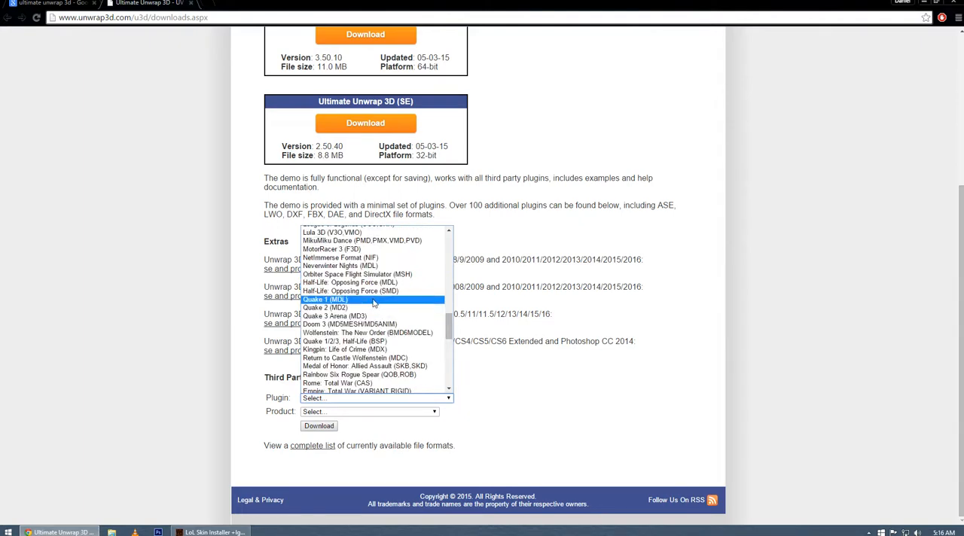
pyautogui.moveTo(449, 335); pyautogui.dragTo(449, 328)
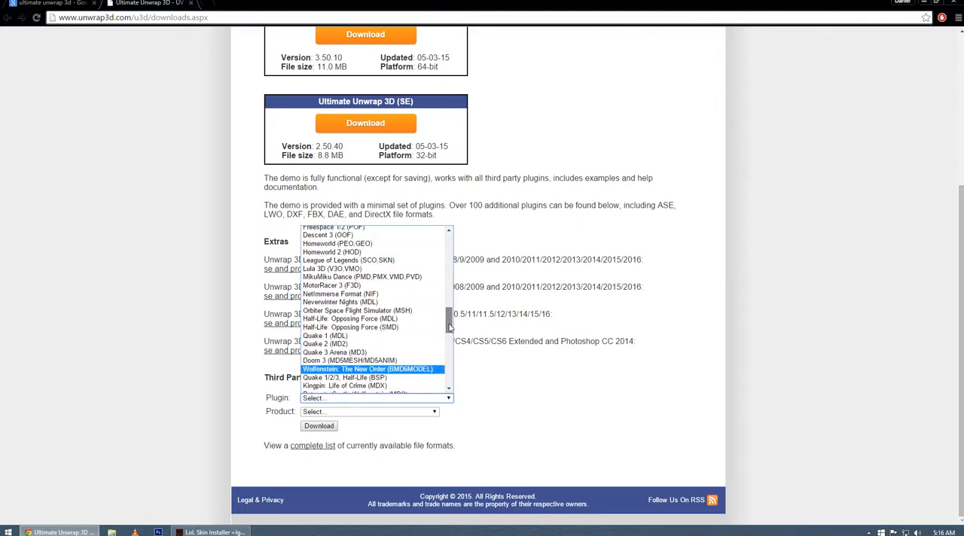
pyautogui.click(374, 264)
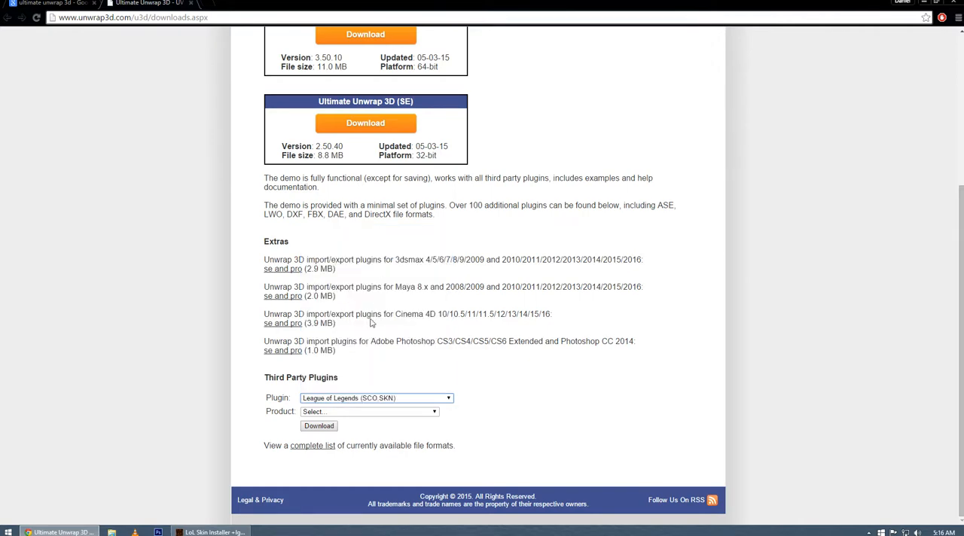
pyautogui.click(326, 412)
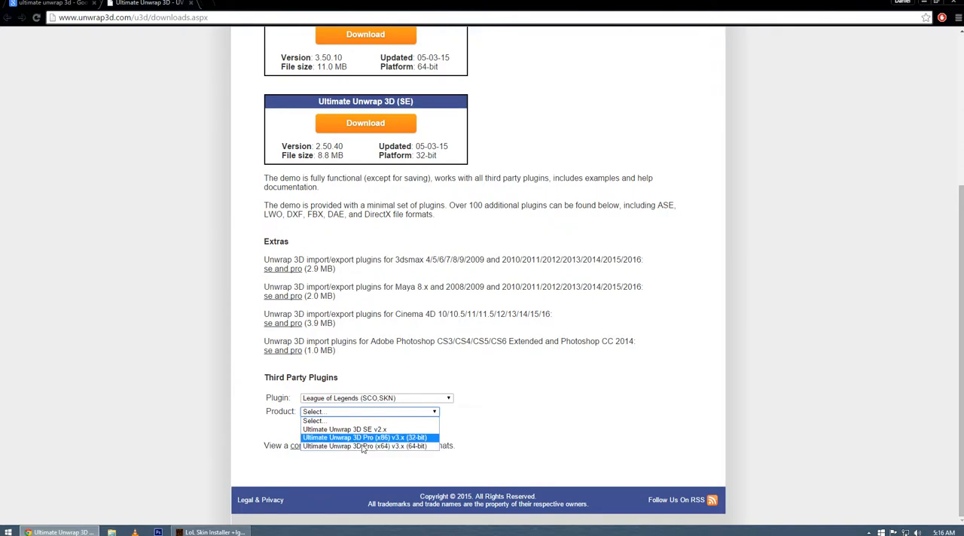
pyautogui.click(516, 414)
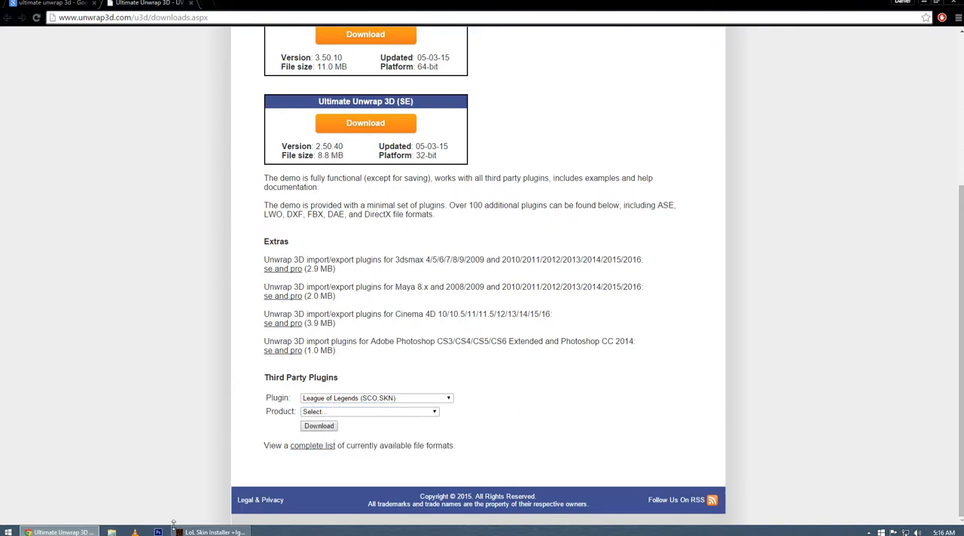
# Return to LoL Skin Installer, reposition its window on the desktop and show the Skin Creation page.
pyautogui.click(60, 532)
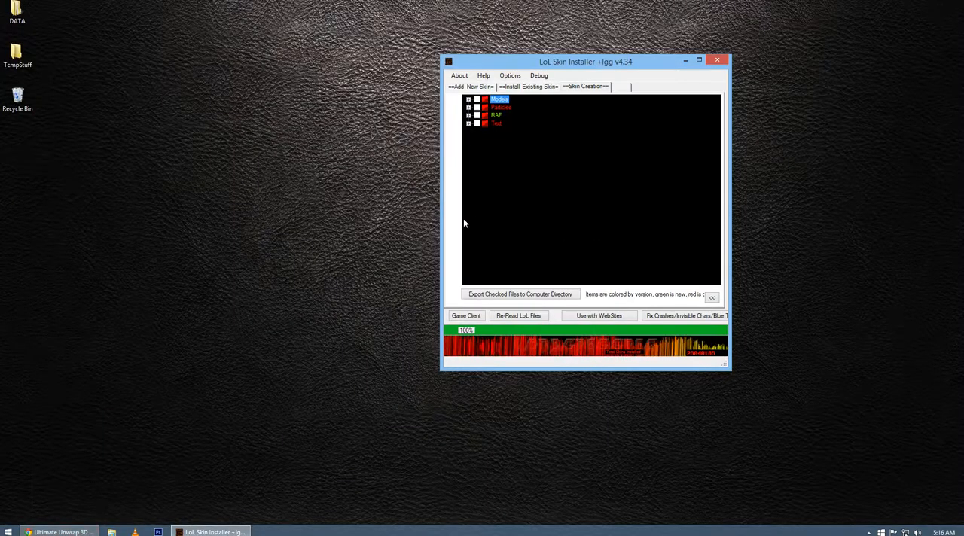
pyautogui.moveTo(514, 64); pyautogui.dragTo(389, 87)
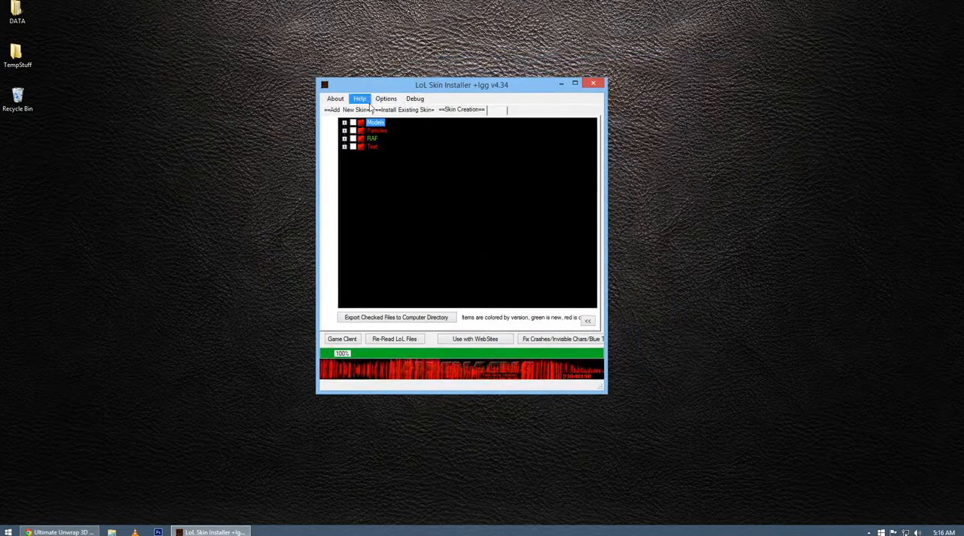
pyautogui.click(462, 113)
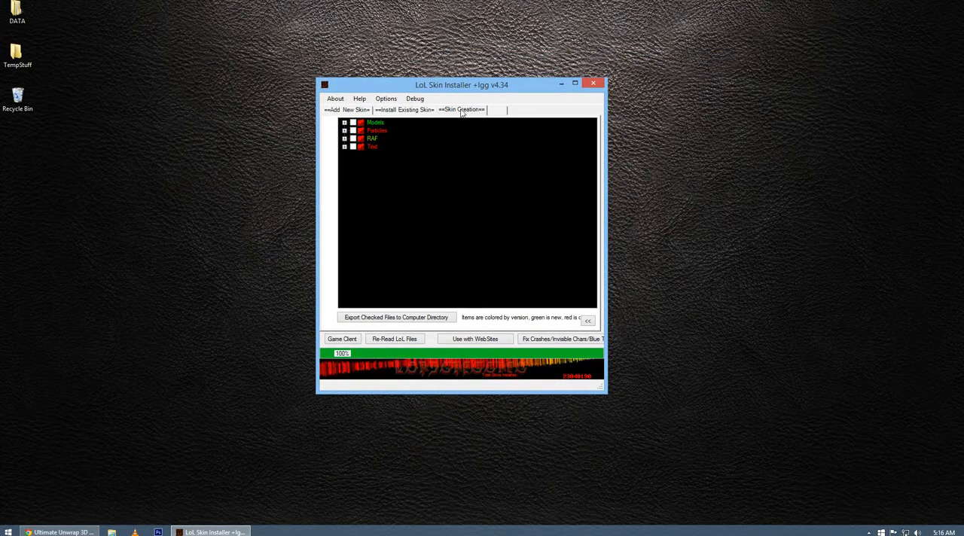
# Expand RAF, data, characters and shaco in the file tree and look through Shaco's texture, skeleton and mesh files.
pyautogui.click(345, 139)
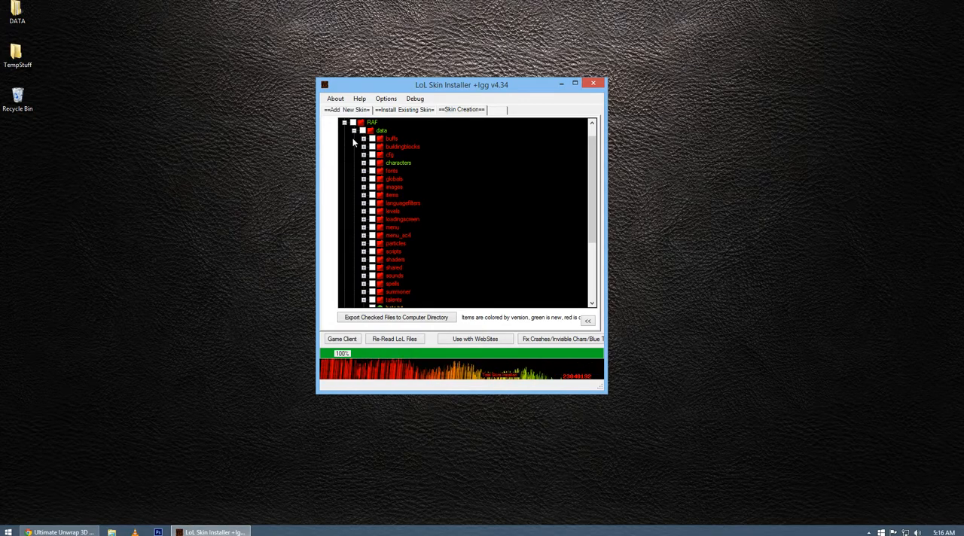
pyautogui.click(363, 163)
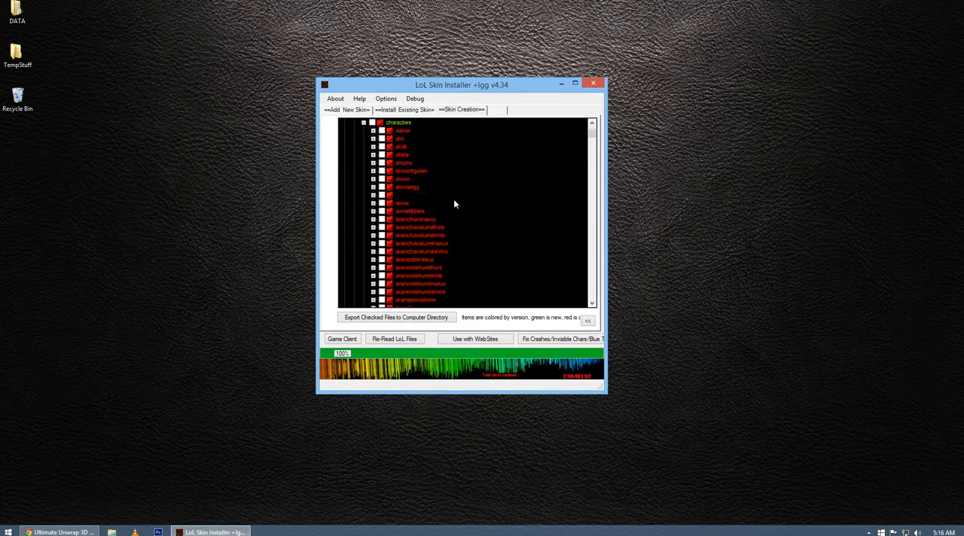
pyautogui.moveTo(593, 137); pyautogui.dragTo(594, 232)
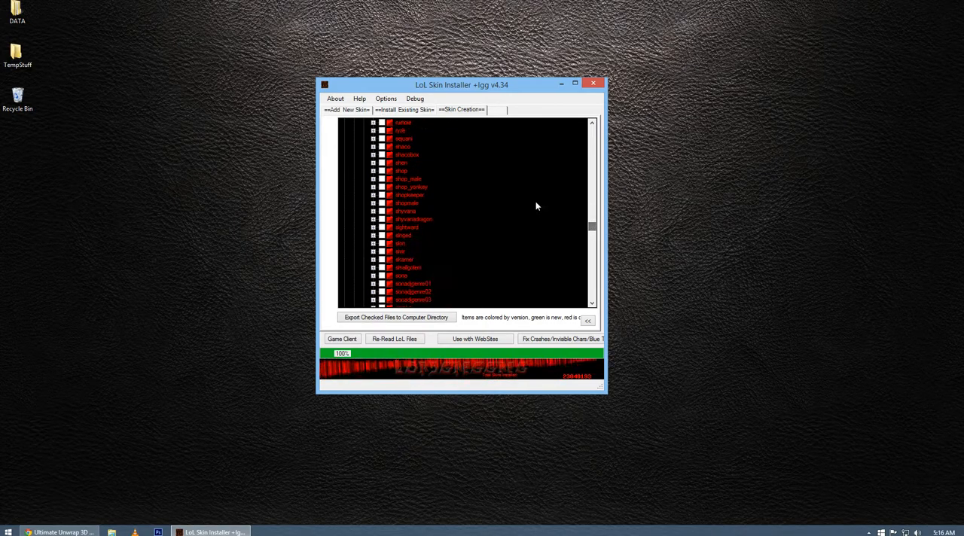
pyautogui.click(373, 147)
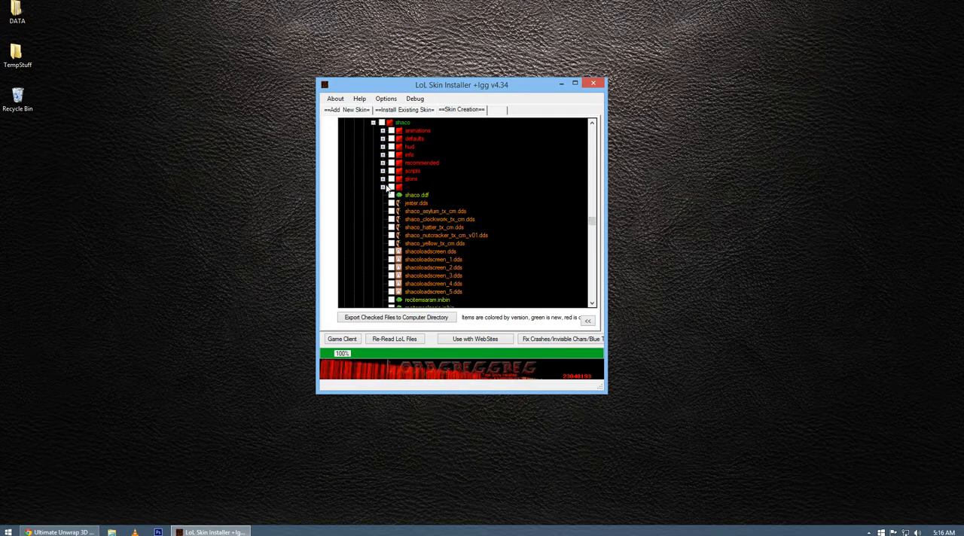
pyautogui.scroll(-3, 480, 218)
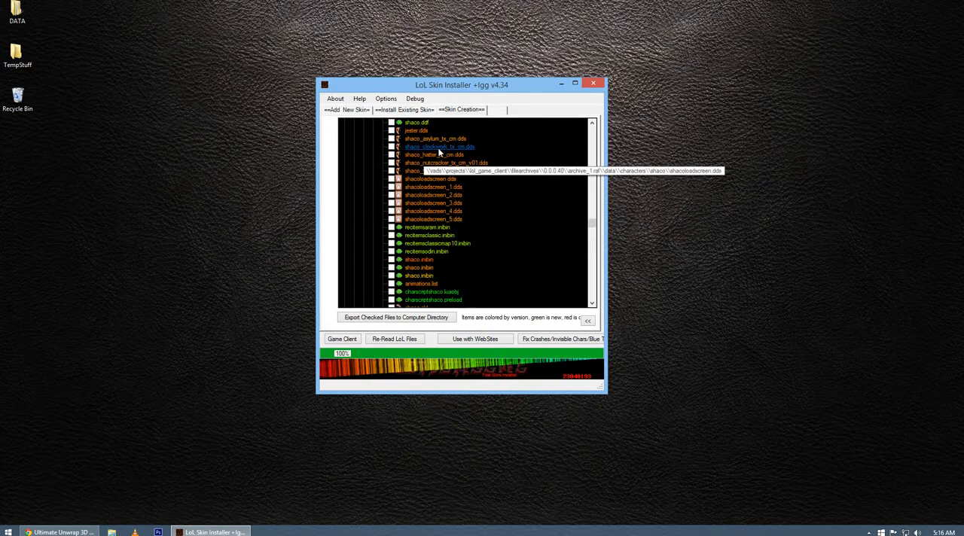
pyautogui.scroll(1, 463, 226)
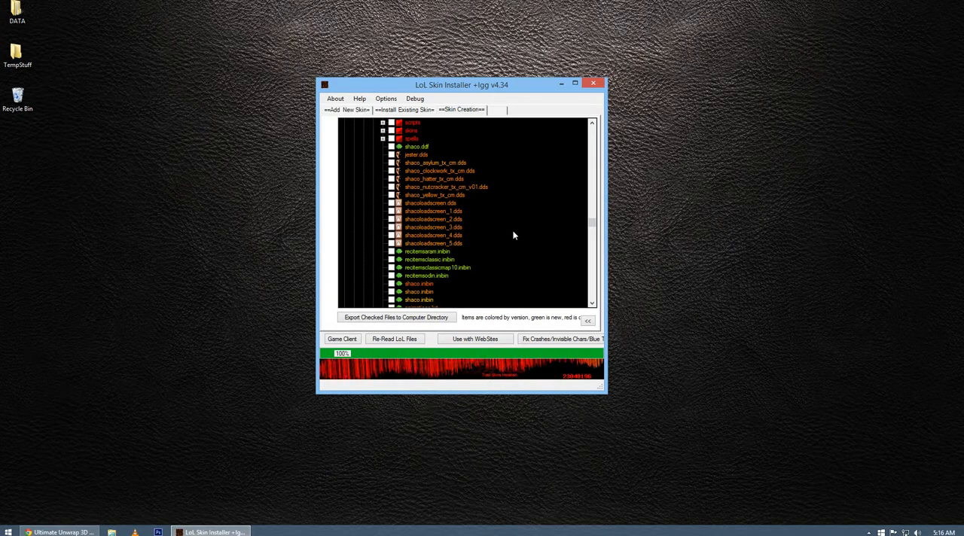
pyautogui.scroll(-5, 516, 222)
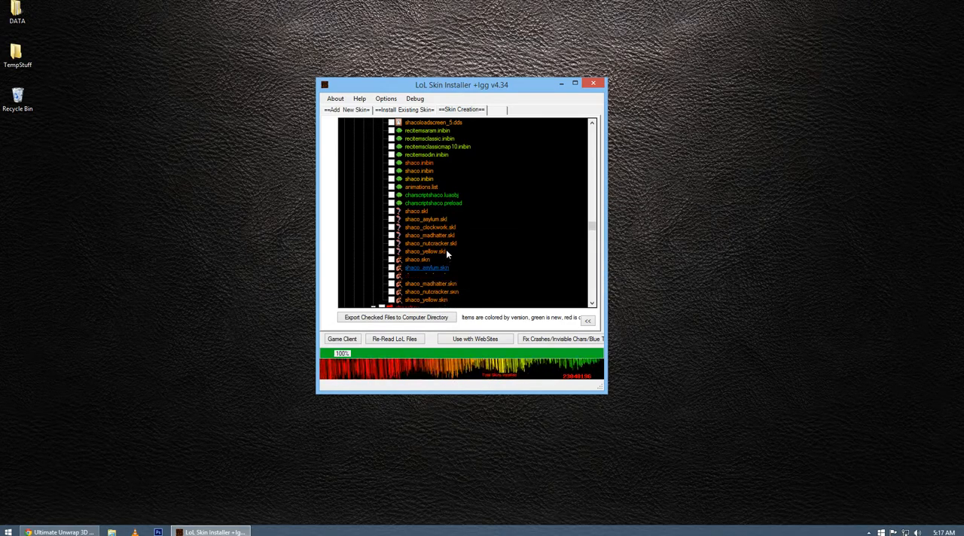
pyautogui.scroll(5, 446, 249)
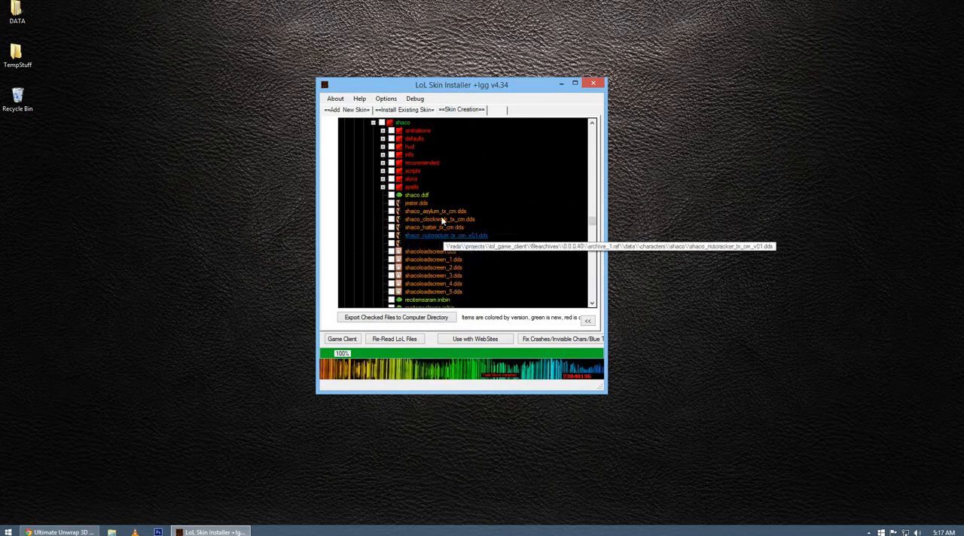
# Expand Shaco's skins and skin05 folders and check shaco_asylum_tx_cm.dds, shaco_asylum.skl and shaco_asylum.skn.
pyautogui.click(383, 180)
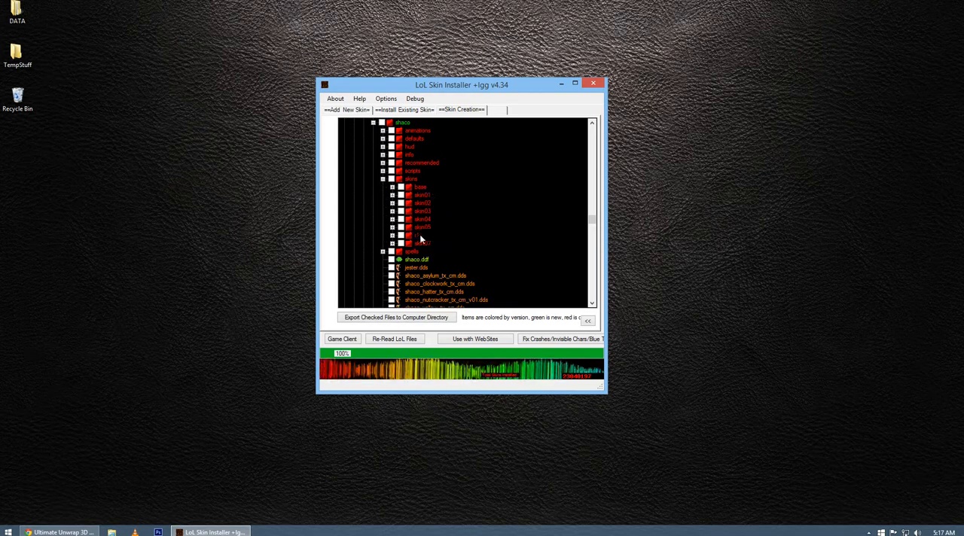
pyautogui.click(392, 228)
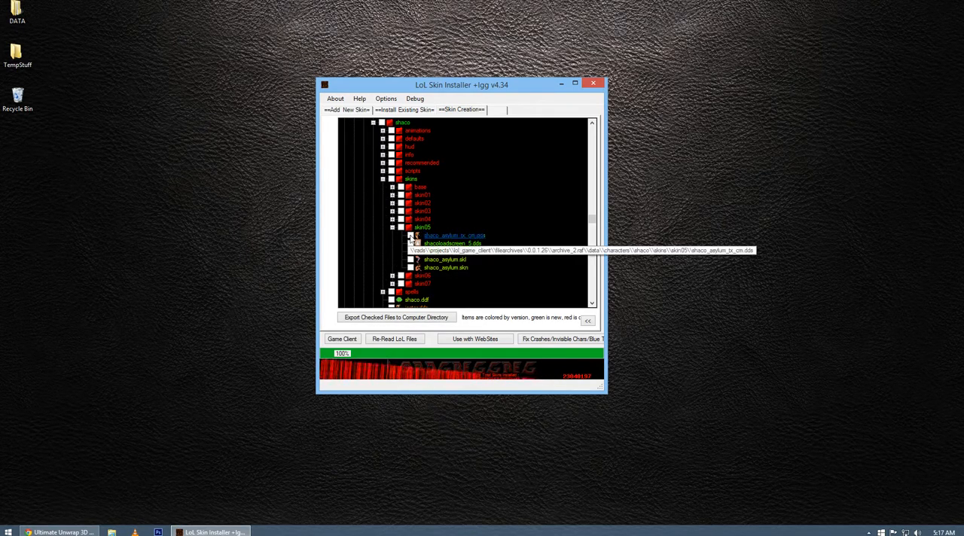
pyautogui.click(410, 236)
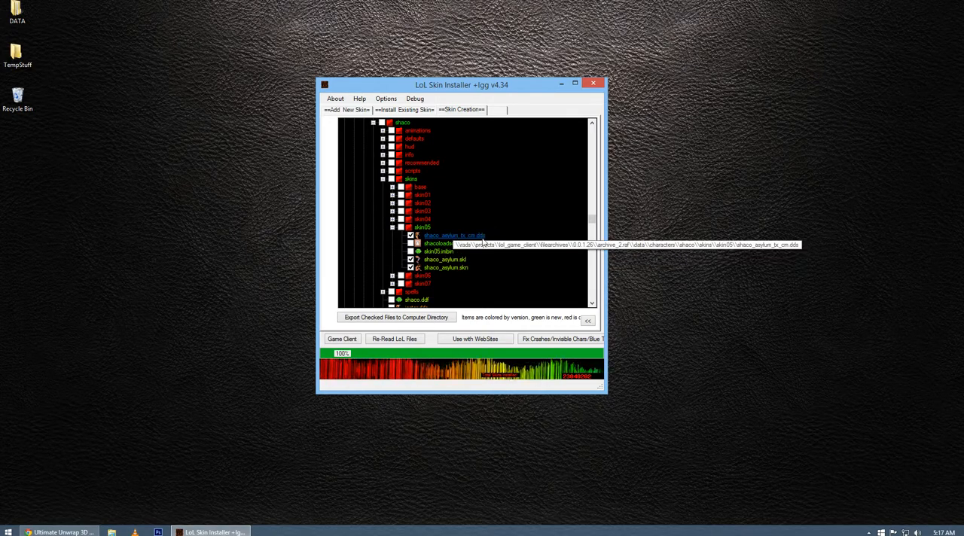
# Export the checked files with the Desktop as the export directory and dismiss the success message.
pyautogui.click(373, 320)
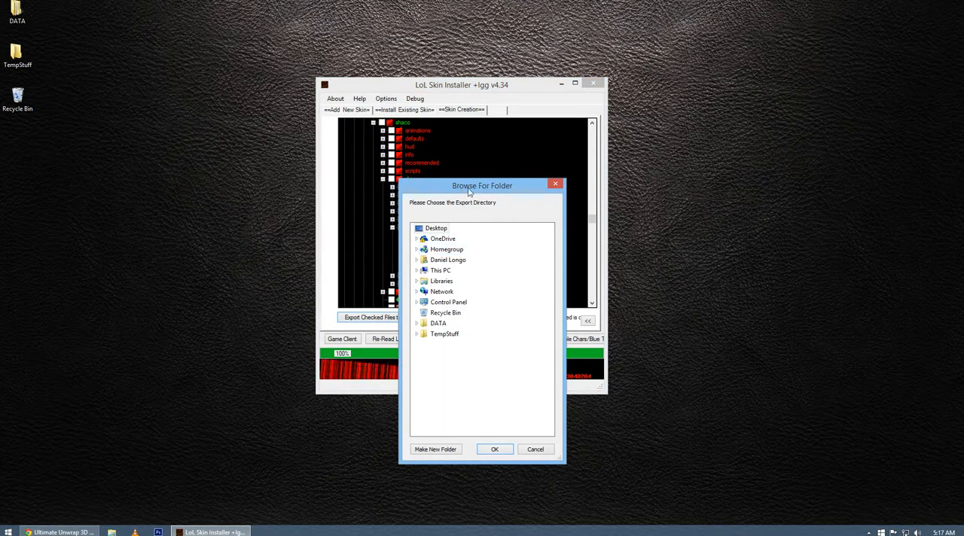
pyautogui.moveTo(461, 194); pyautogui.dragTo(532, 179)
pyautogui.click(494, 215)
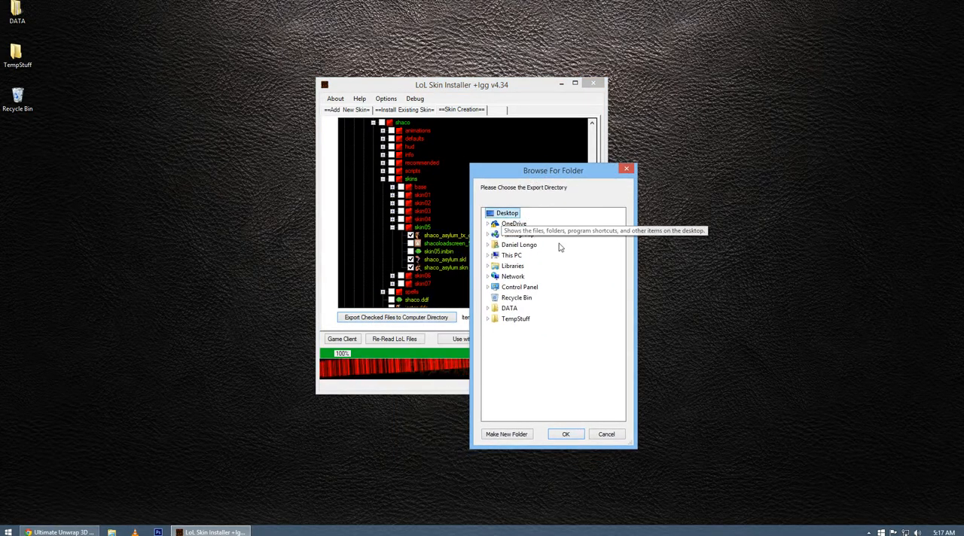
pyautogui.click(566, 434)
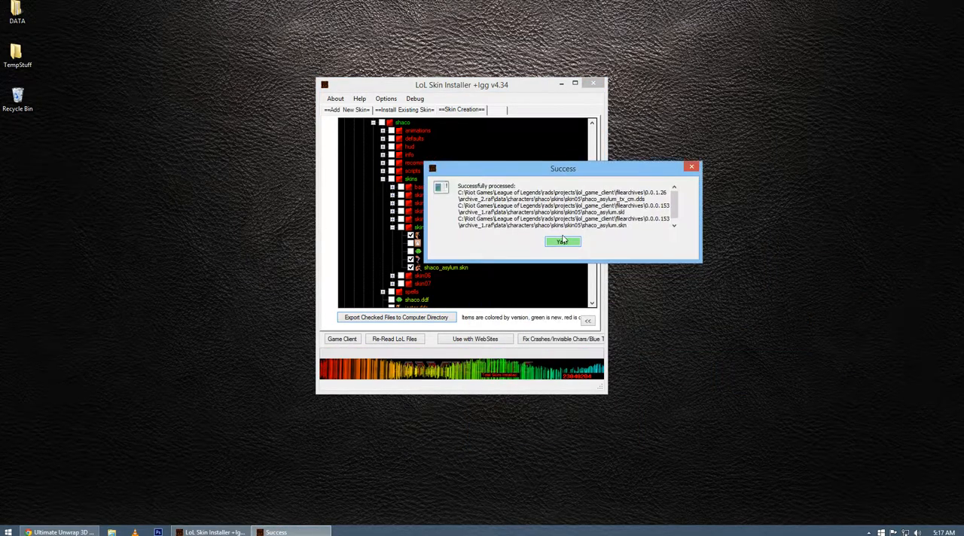
pyautogui.click(570, 244)
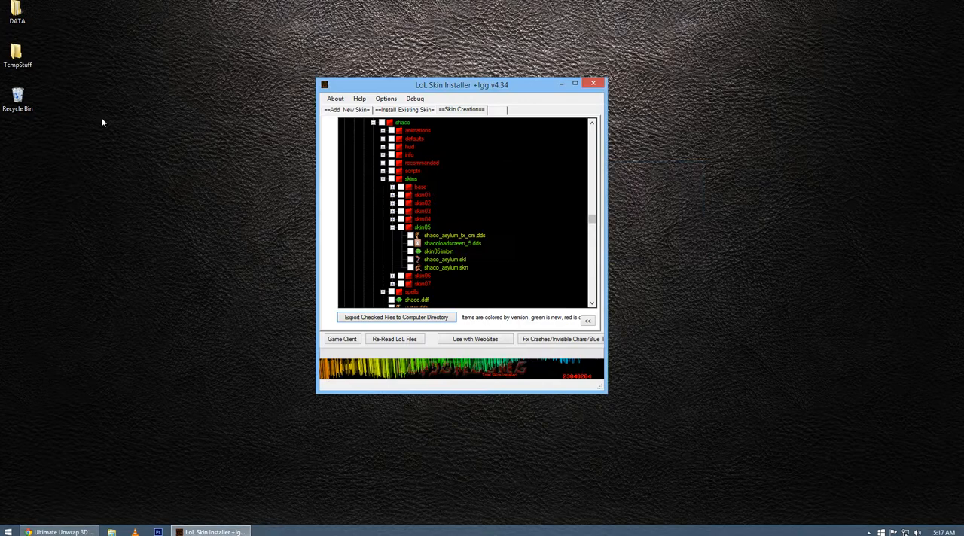
# Open the exported DATA folder on the desktop and go to Characters, shaco, skins, skin05.
pyautogui.doubleClick(25, 22)
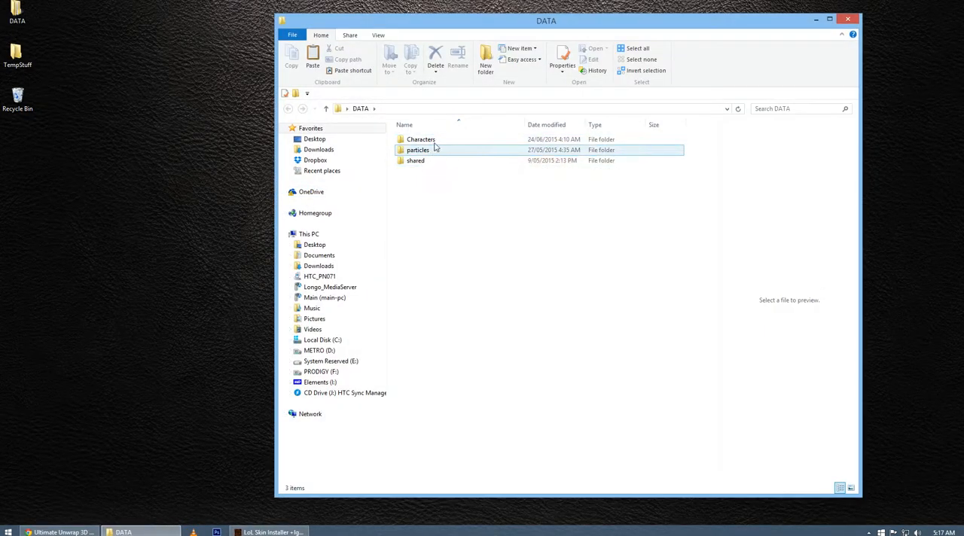
pyautogui.doubleClick(422, 139)
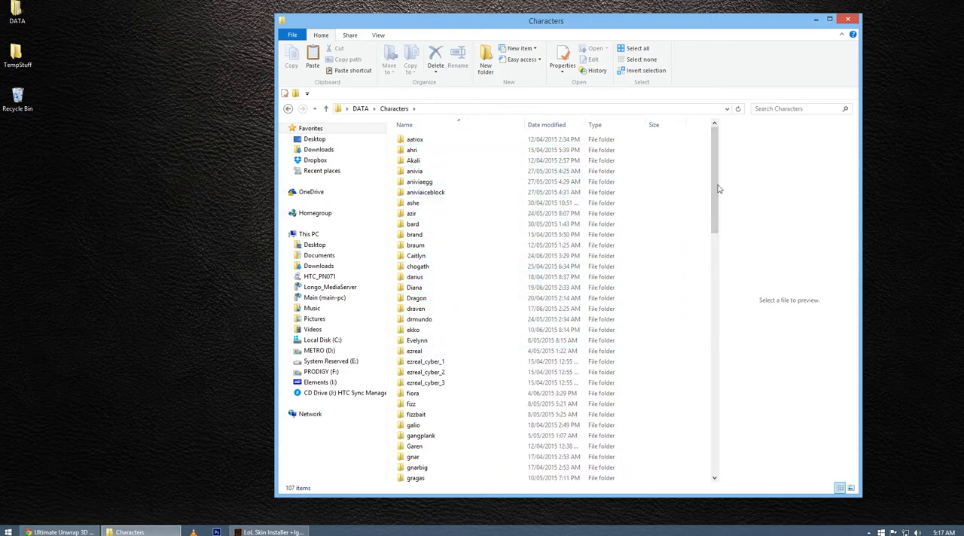
pyautogui.moveTo(717, 189); pyautogui.dragTo(686, 373)
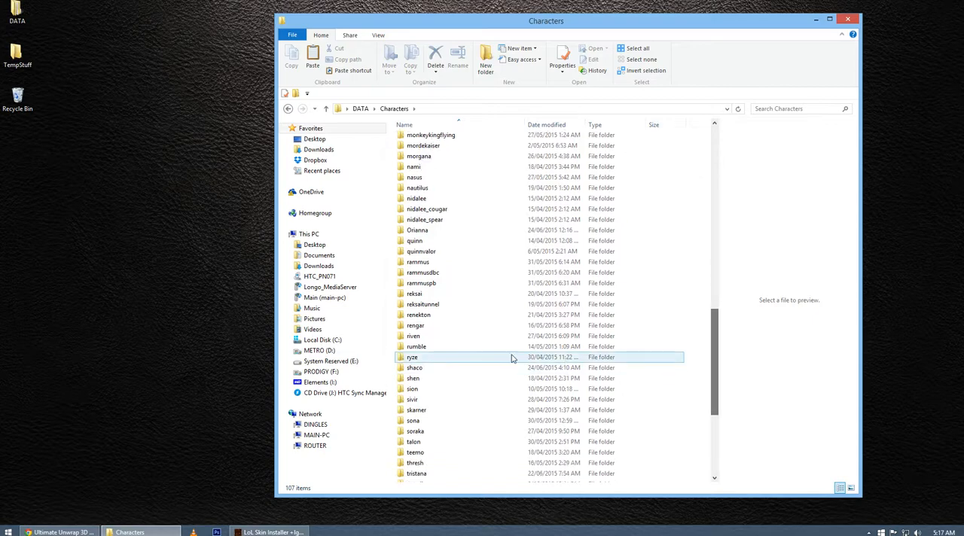
pyautogui.doubleClick(427, 369)
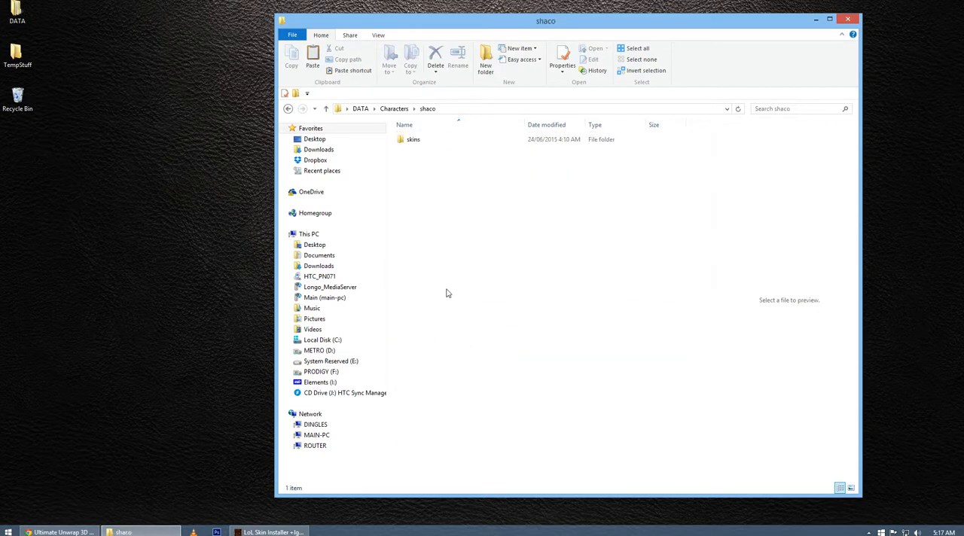
pyautogui.doubleClick(430, 142)
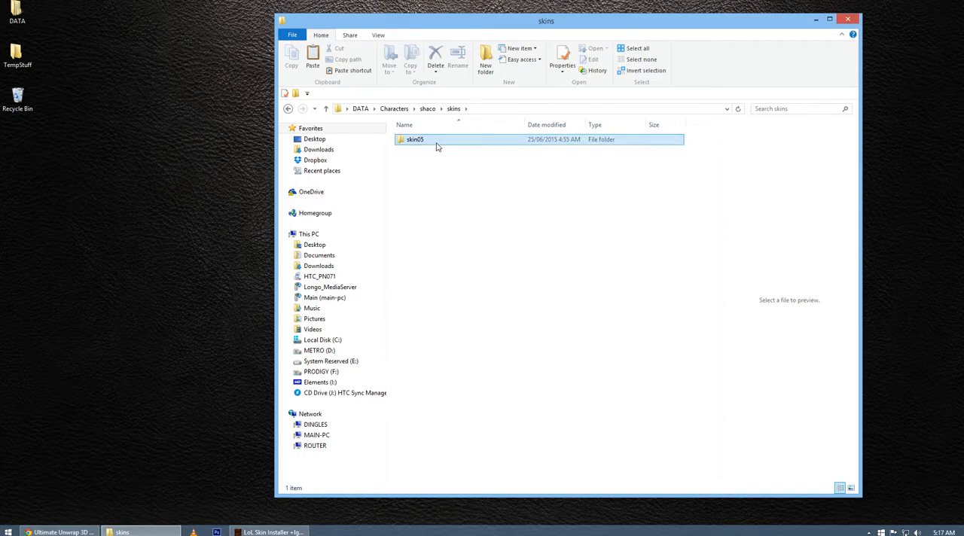
pyautogui.doubleClick(439, 142)
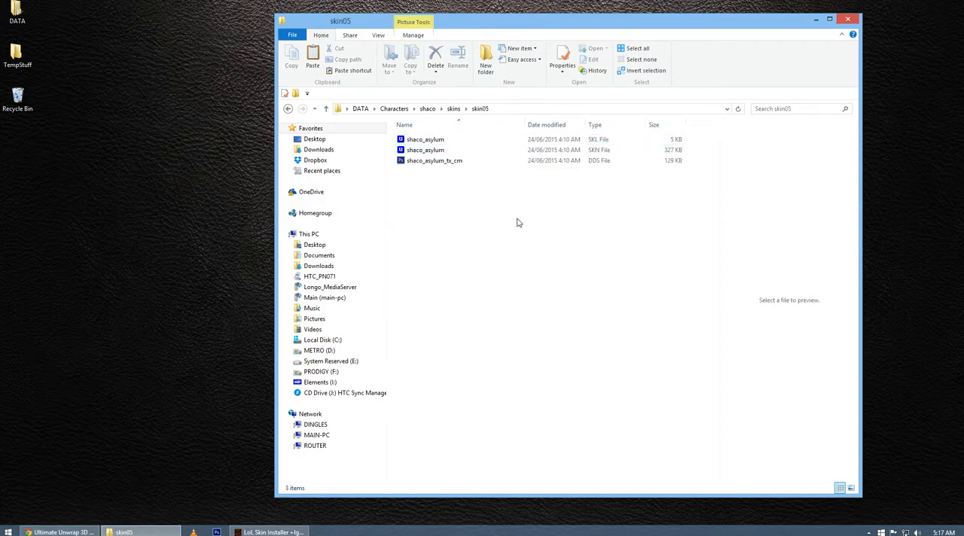
# Duplicate the shaco_asylum_tx_cm DDS texture within the skin05 folder.
pyautogui.click(448, 163)
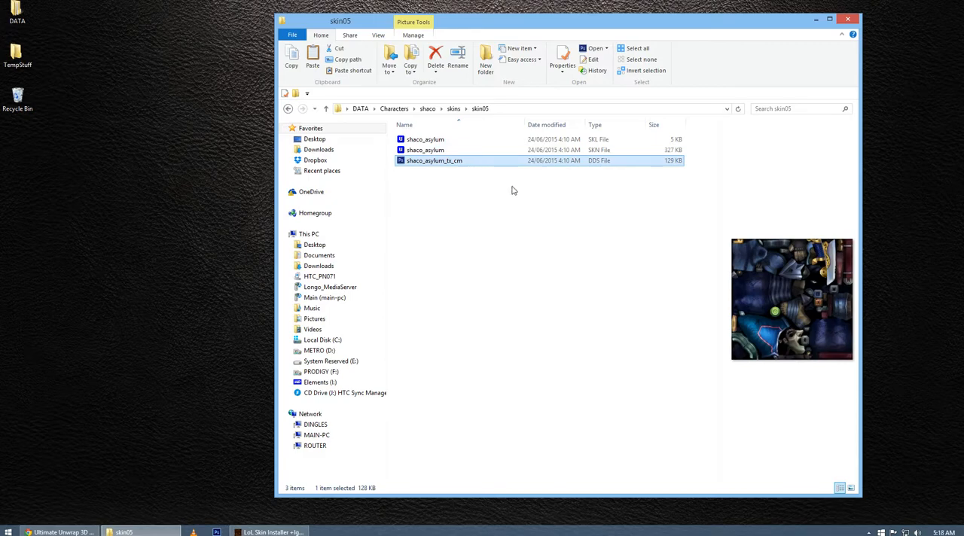
pyautogui.rightClick(446, 163)
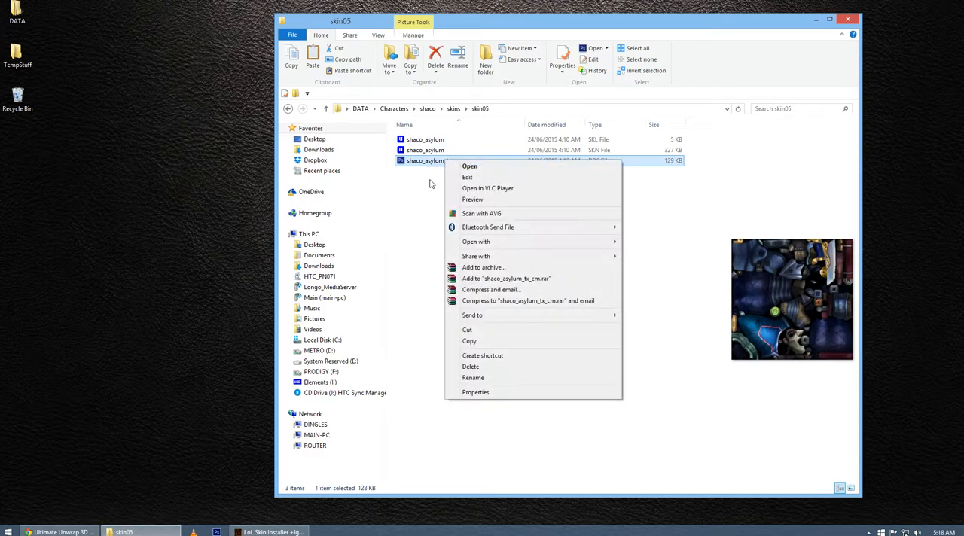
pyautogui.click(468, 341)
pyautogui.rightClick(450, 225)
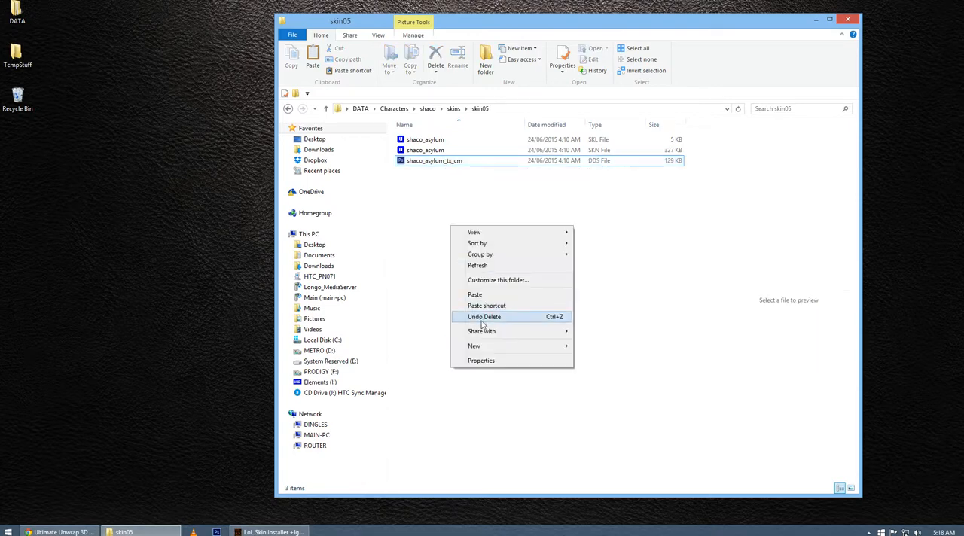
pyautogui.click(475, 296)
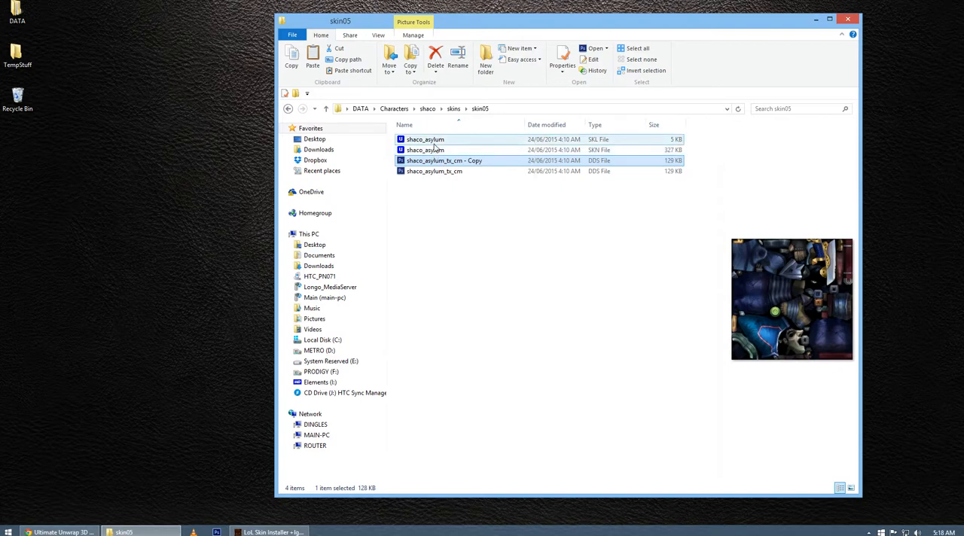
# Rename the texture copy to shaco_asylum, matching the SKN and SKL files, and open it in Photoshop.
pyautogui.click(449, 161)
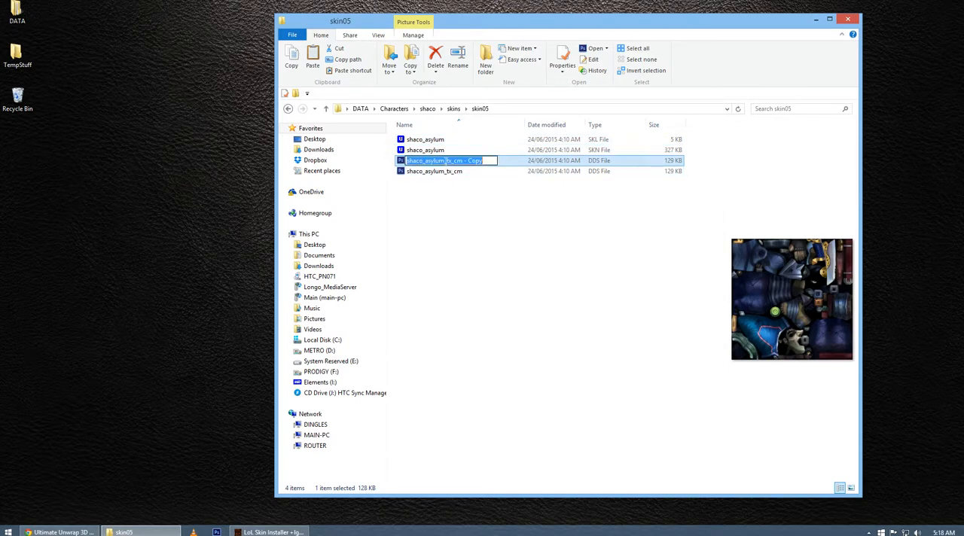
pyautogui.moveTo(445, 161); pyautogui.dragTo(514, 162)
pyautogui.press('BackSpace')
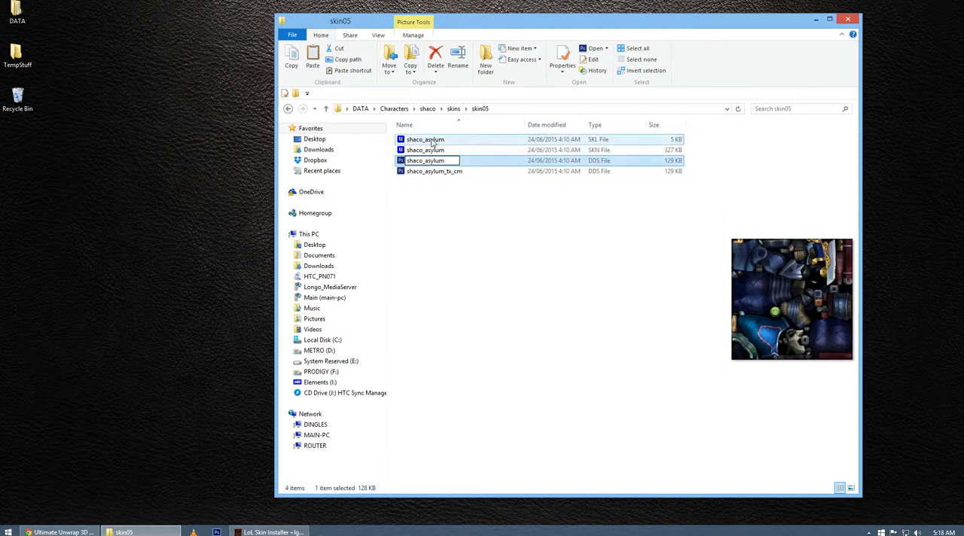
pyautogui.press('Return')
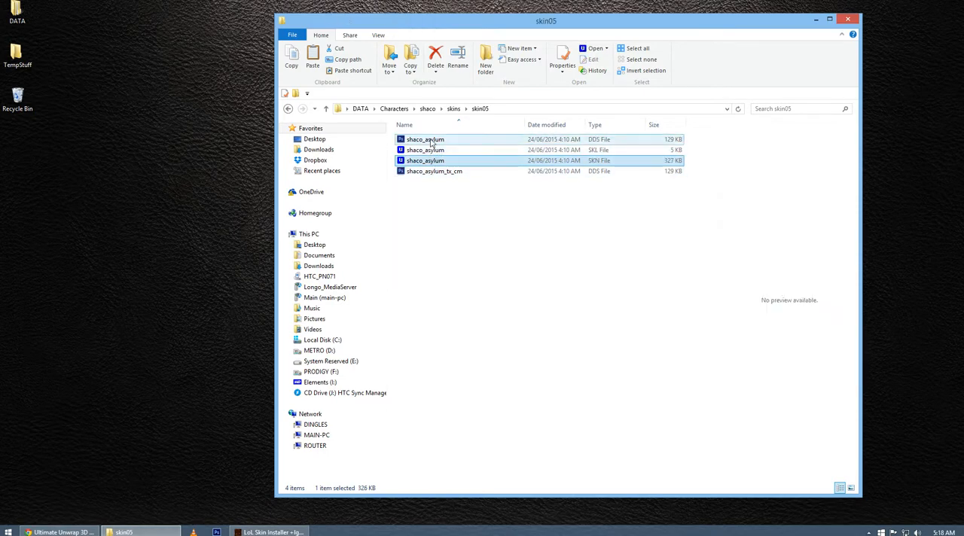
pyautogui.doubleClick(418, 140)
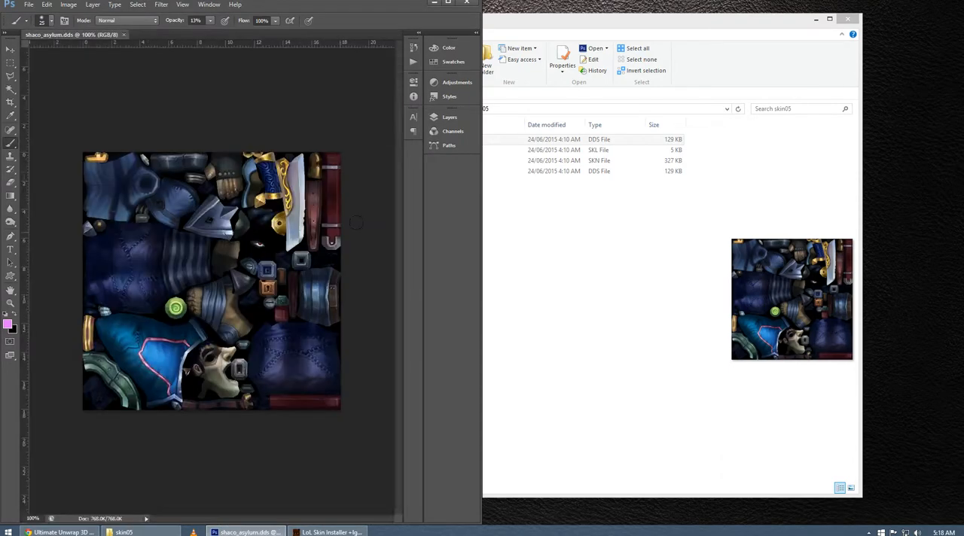
# Return to the skin05 folder, open the shaco_asylum SKN file in Ultimate Unwrap3D Pro and move its import dialog clear of the folder window.
pyautogui.click(548, 37)
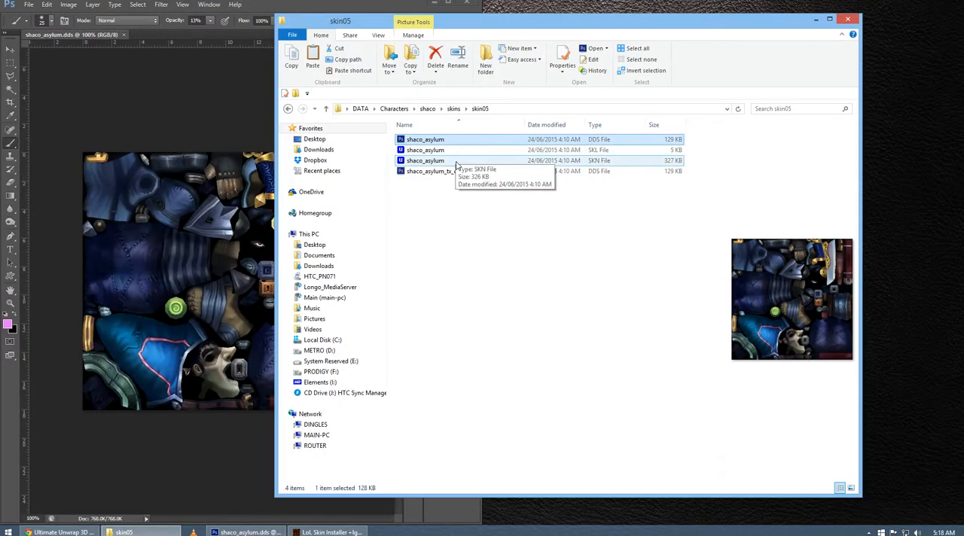
pyautogui.click(678, 164)
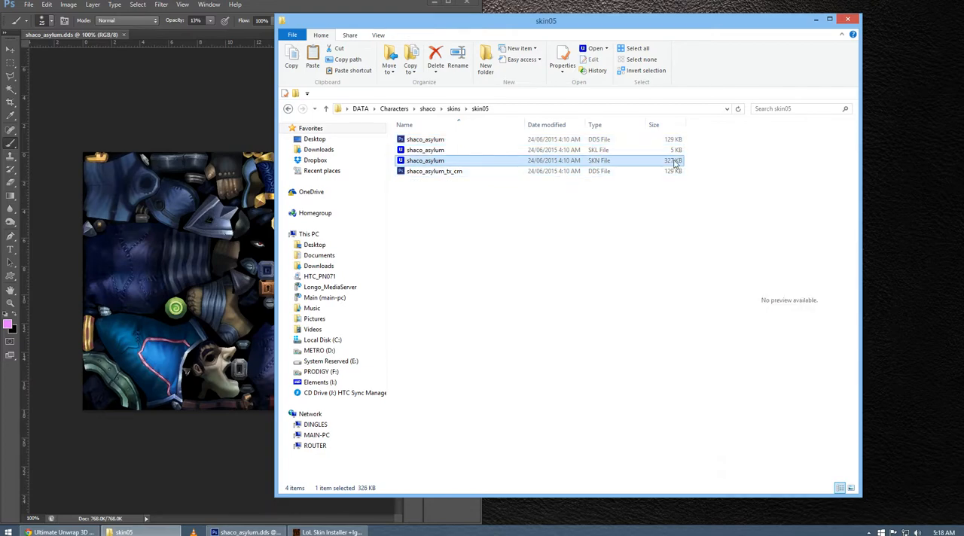
pyautogui.click(677, 153)
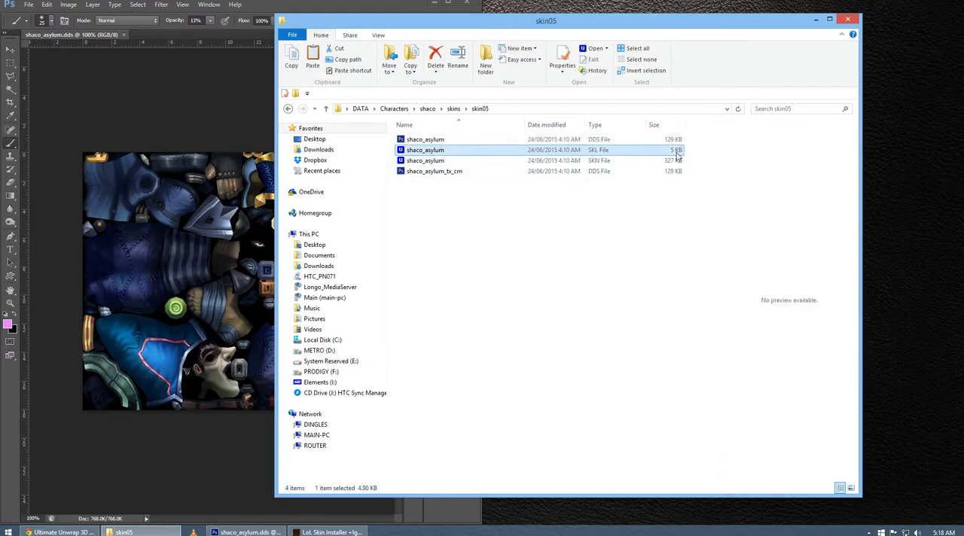
pyautogui.doubleClick(452, 160)
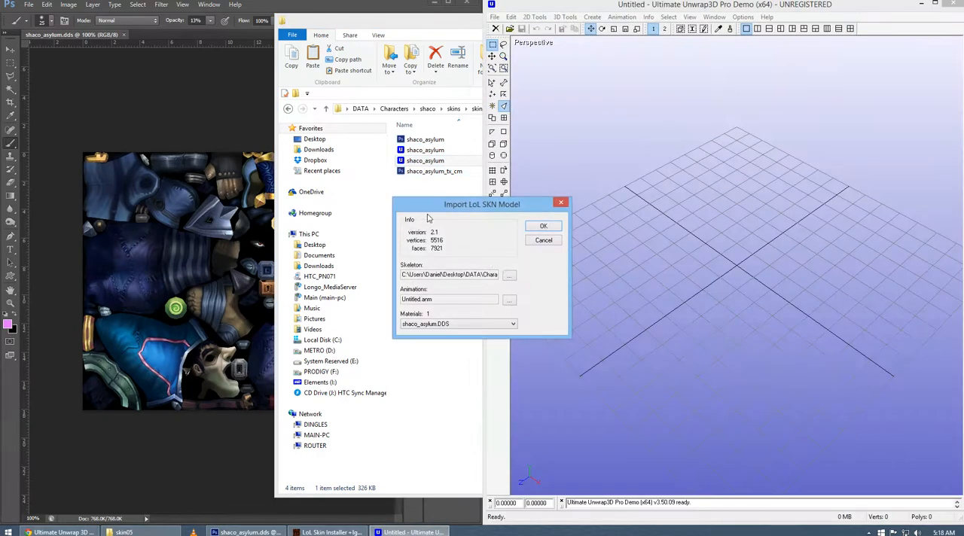
pyautogui.moveTo(445, 210); pyautogui.dragTo(573, 163)
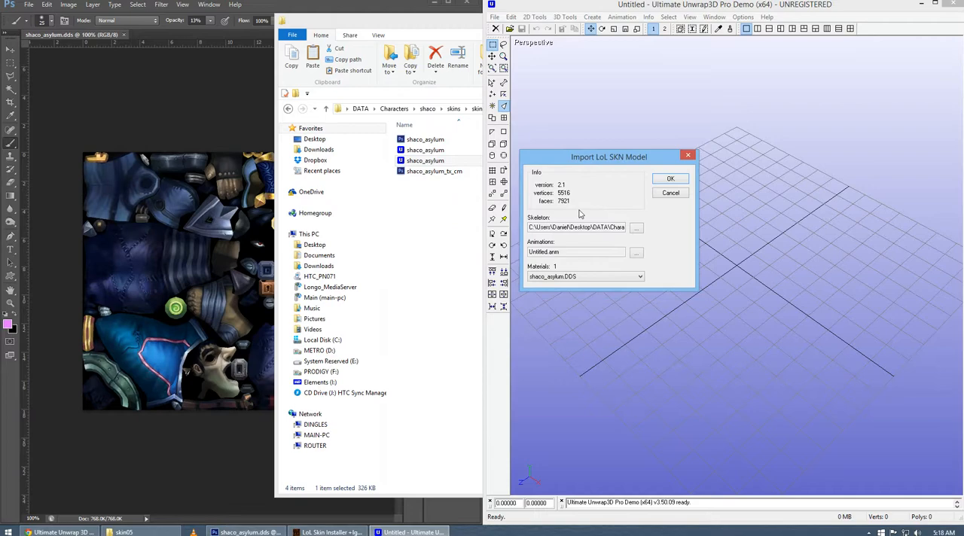
# Choose the shaco_asylum skeleton from DATA, Characters, shaco, skins, skin05 and import the SKN model with it.
pyautogui.click(638, 230)
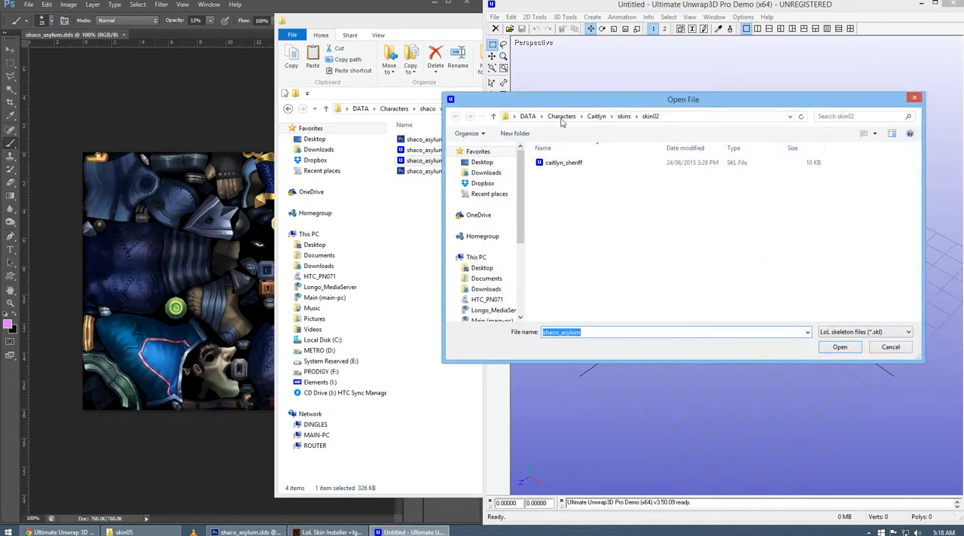
pyautogui.click(562, 117)
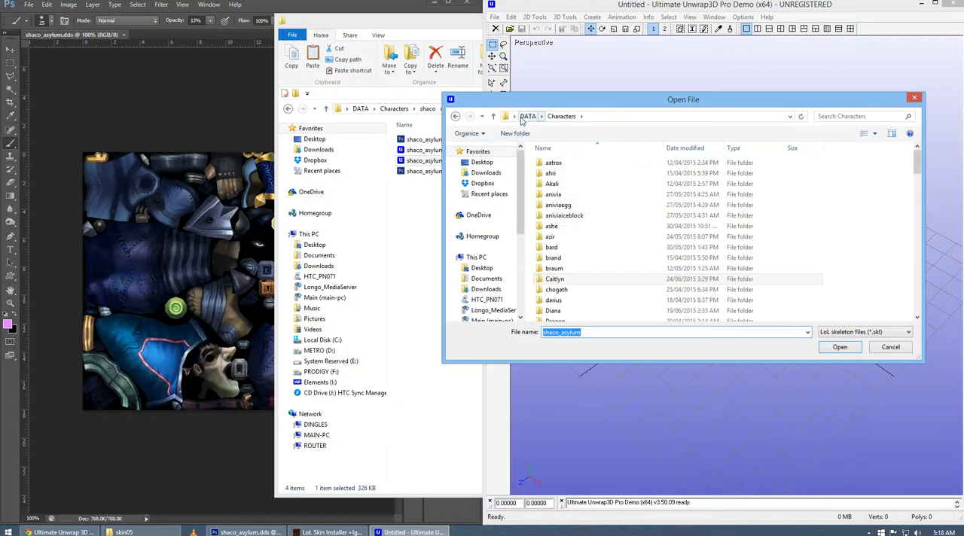
pyautogui.click(482, 162)
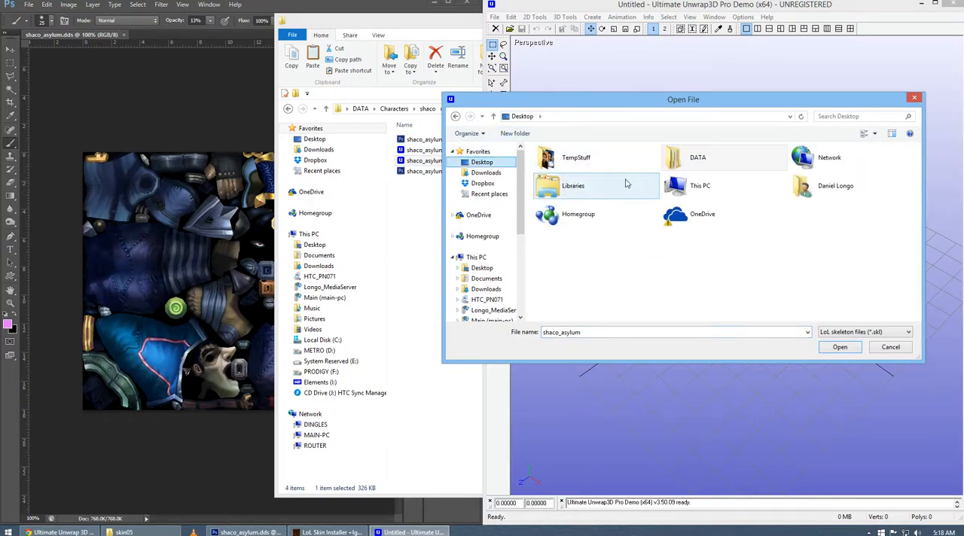
pyautogui.doubleClick(702, 158)
pyautogui.doubleClick(562, 164)
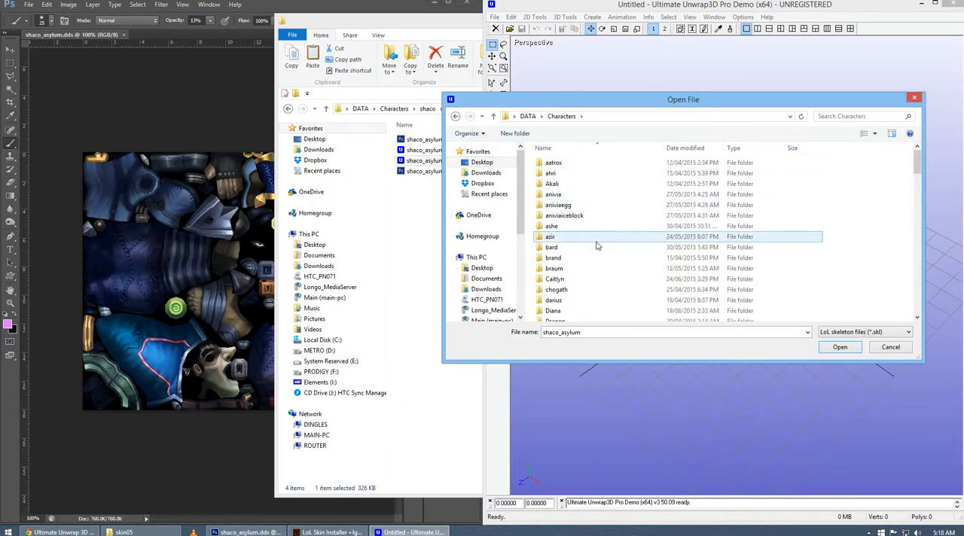
pyautogui.scroll(-10, 596, 247)
pyautogui.scroll(-13, 595, 253)
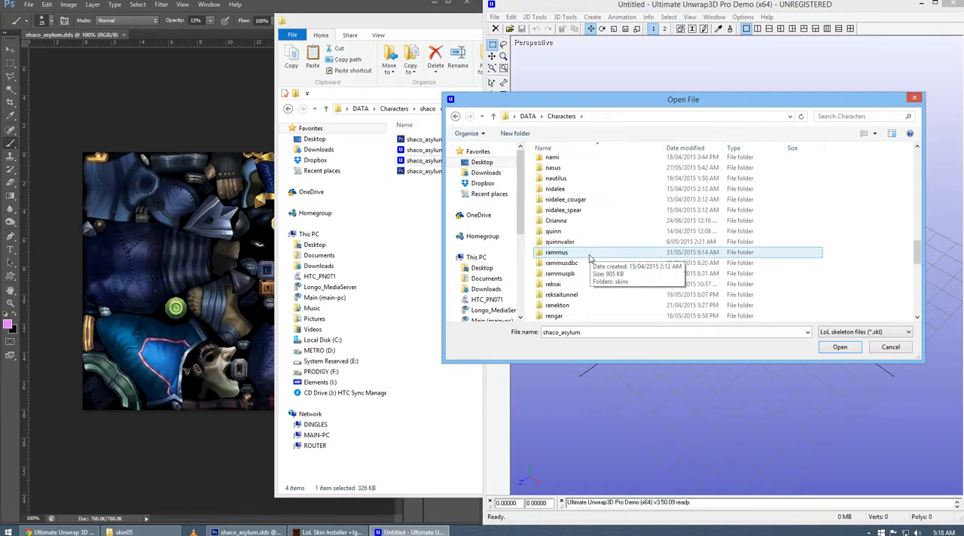
pyautogui.doubleClick(589, 263)
pyautogui.doubleClick(558, 164)
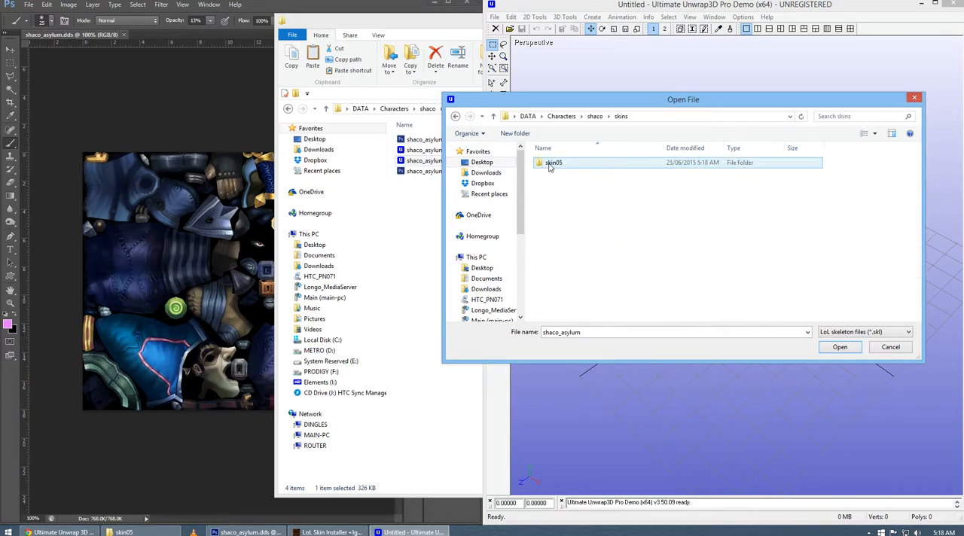
pyautogui.doubleClick(558, 164)
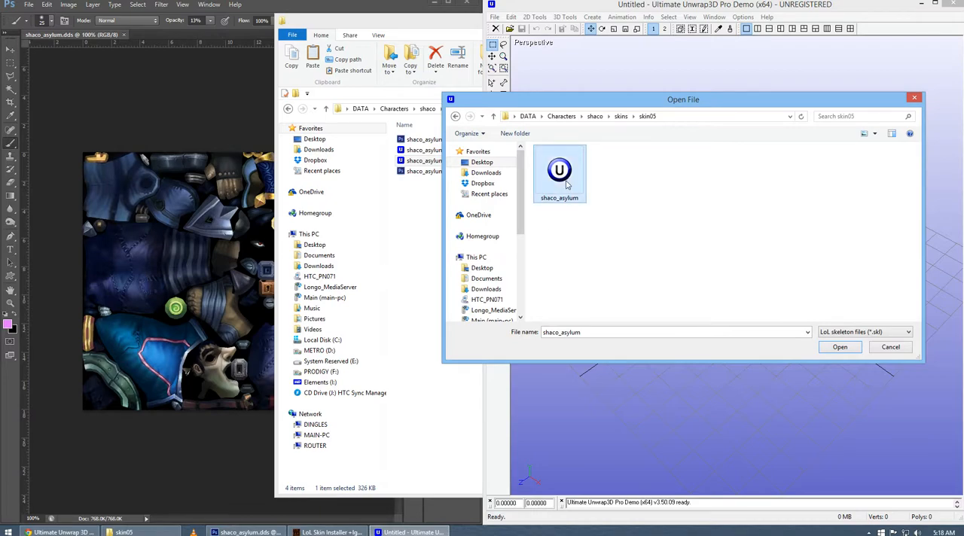
pyautogui.doubleClick(571, 173)
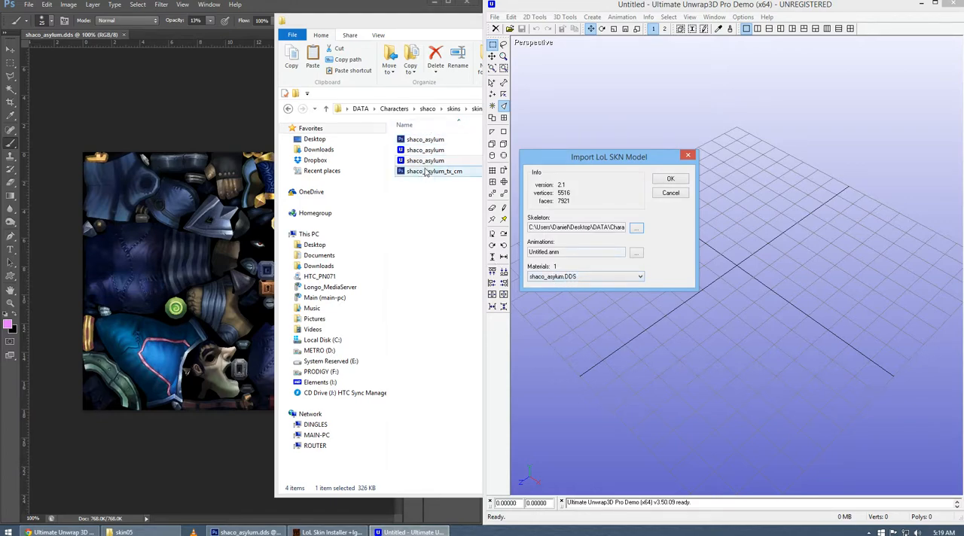
pyautogui.click(663, 181)
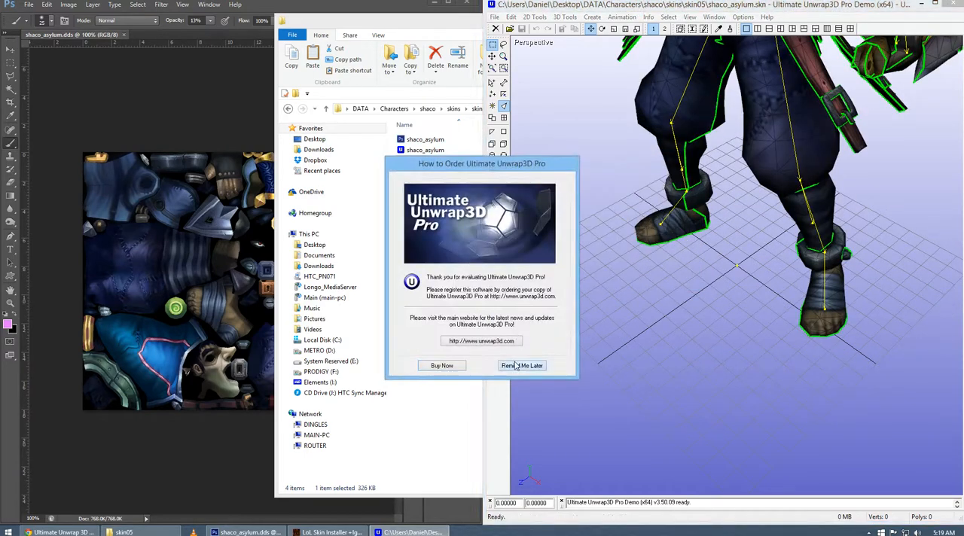
# Dismiss the order reminder and bring the whole Shaco model into the perspective view, facing front.
pyautogui.click(522, 364)
pyautogui.moveTo(721, 238); pyautogui.dragTo(726, 236)
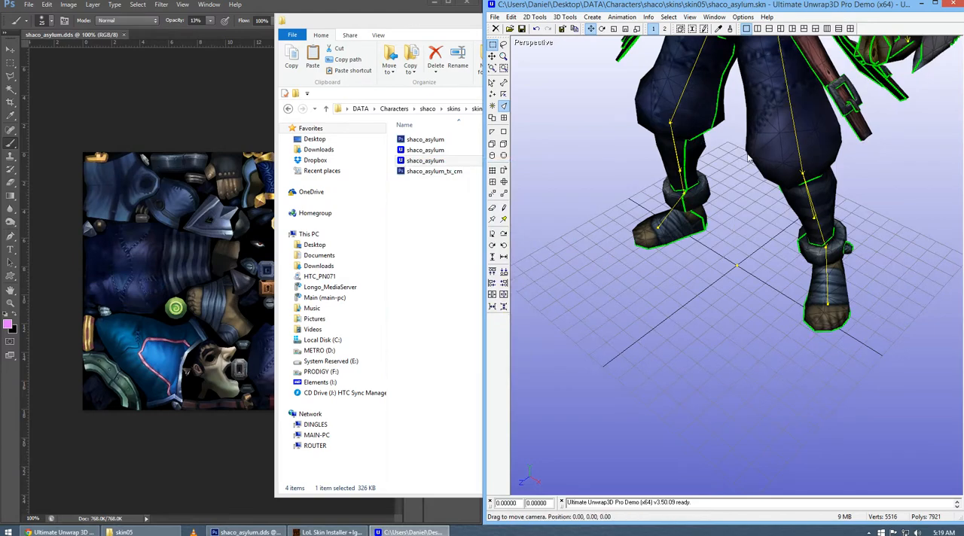
pyautogui.scroll(-6, 747, 159)
pyautogui.moveTo(746, 163); pyautogui.dragTo(727, 189)
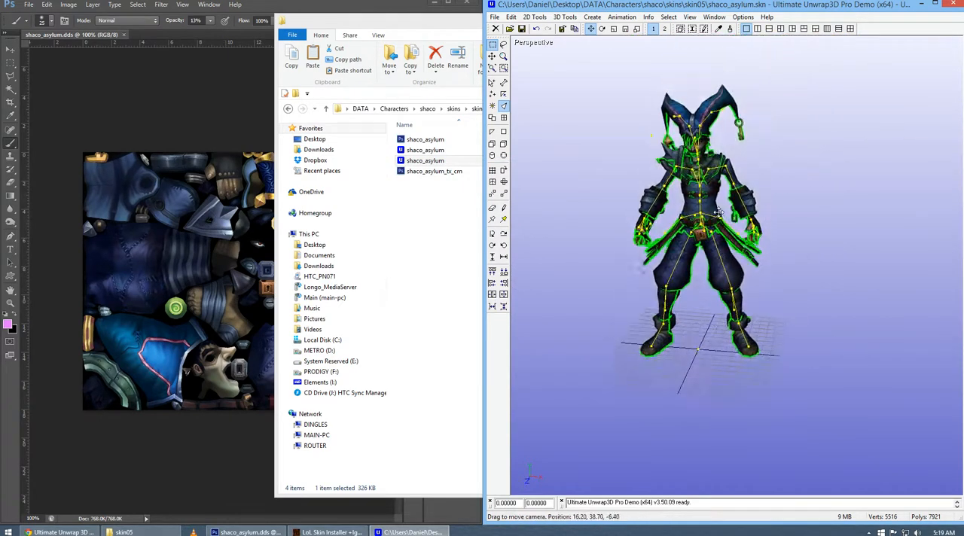
pyautogui.scroll(4, 725, 196)
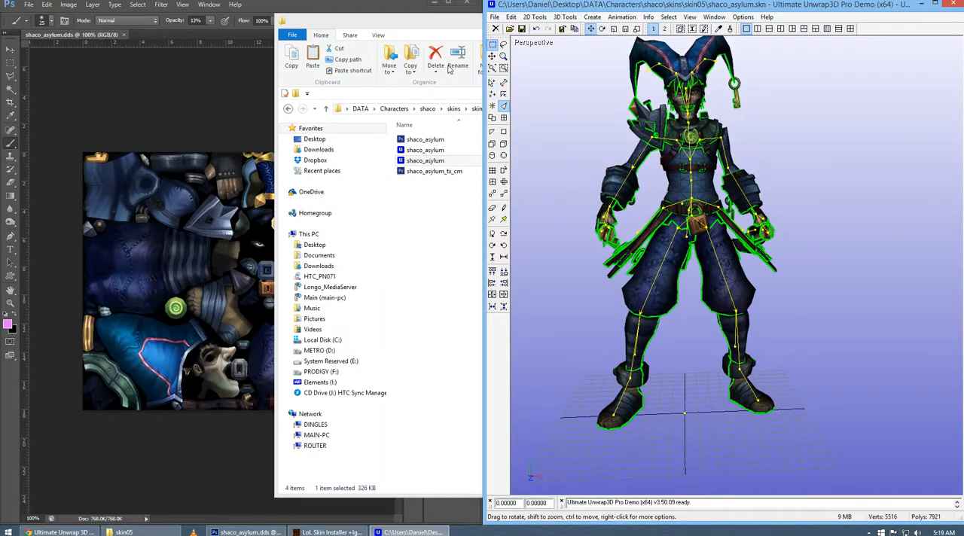
# Examine the model in the front, back, top, bottom, left and right views, and return to perspective to orbit around it.
pyautogui.press('f')
pyautogui.scroll(4, 718, 156)
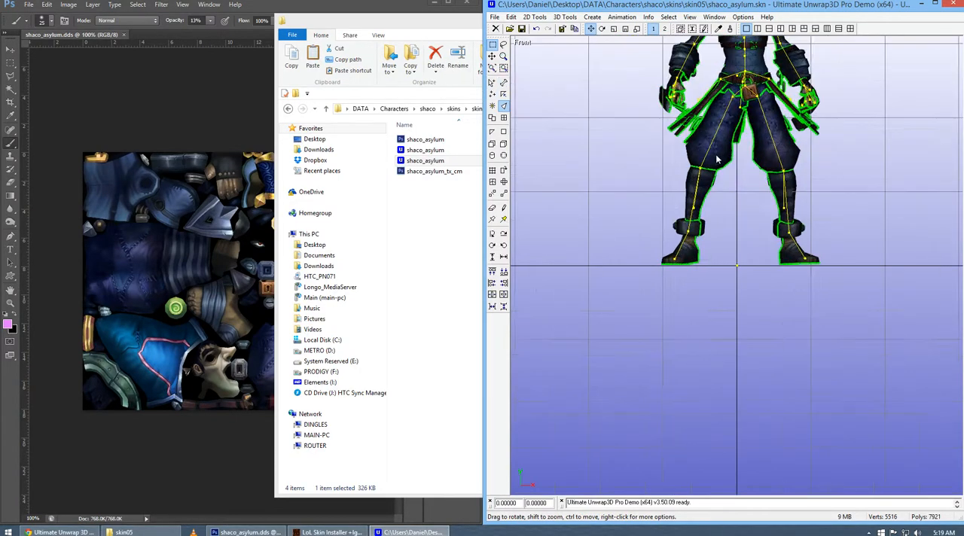
pyautogui.moveTo(739, 135); pyautogui.dragTo(728, 257)
pyautogui.press('k')
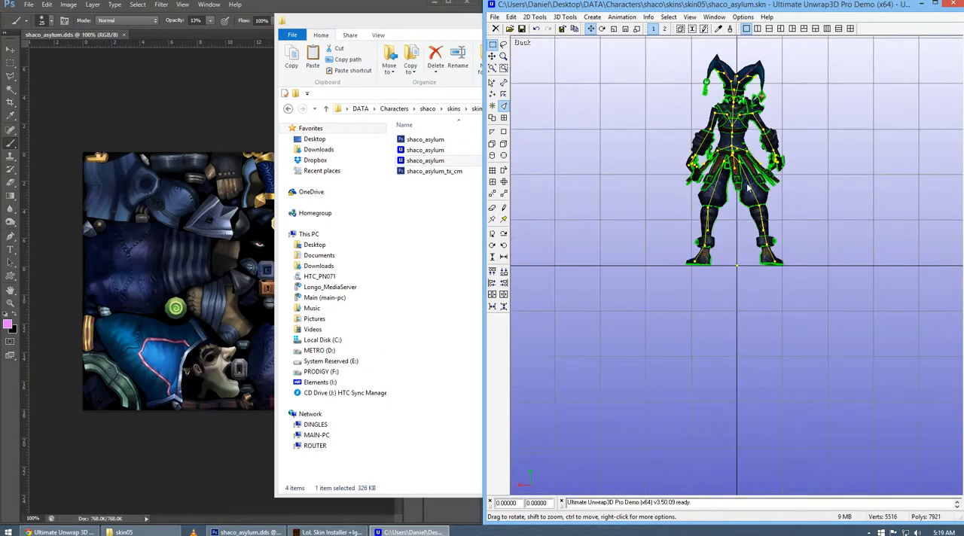
pyautogui.moveTo(753, 141); pyautogui.dragTo(741, 199)
pyautogui.scroll(3, 742, 199)
pyautogui.scroll(-1, 742, 199)
pyautogui.press('t')
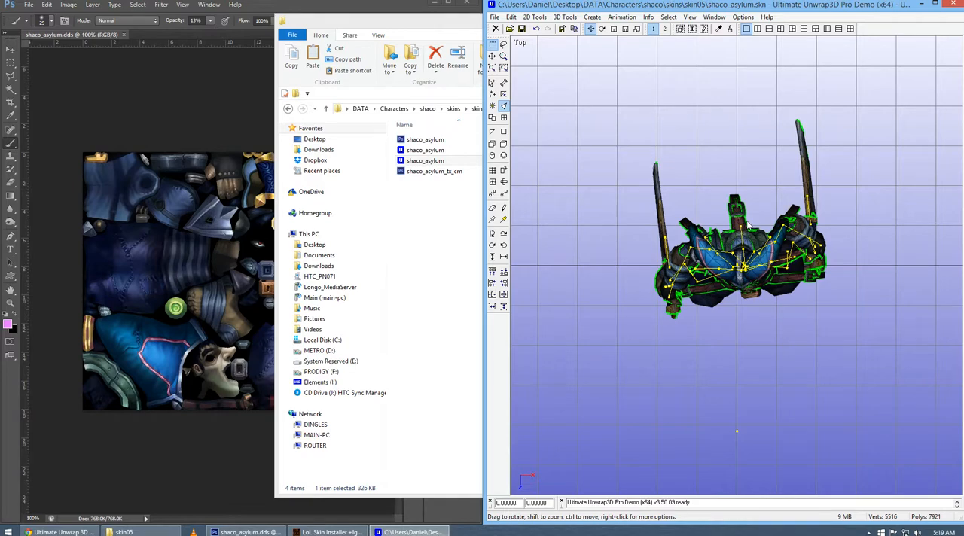
pyautogui.press('b')
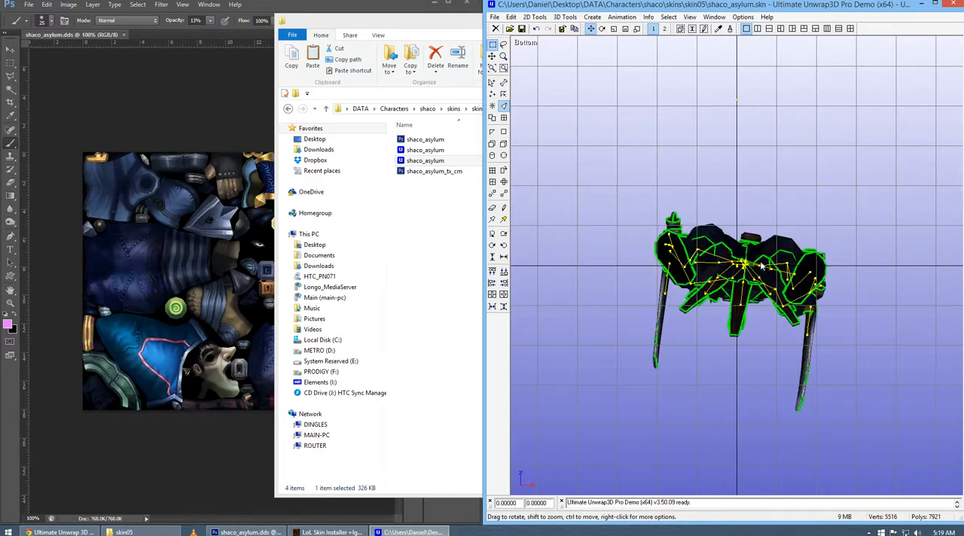
pyautogui.press('l')
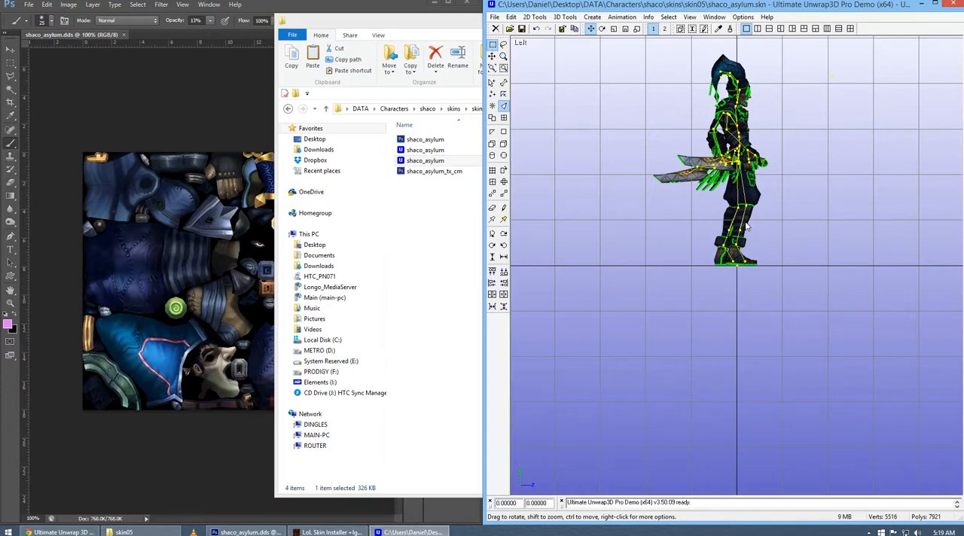
pyautogui.press('r')
pyautogui.scroll(3, 735, 204)
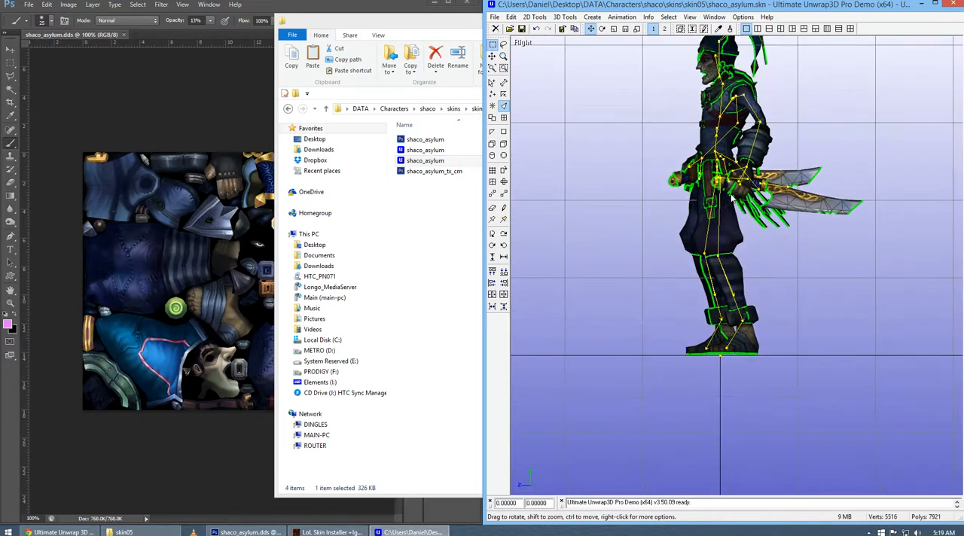
pyautogui.press('p')
pyautogui.moveTo(735, 194); pyautogui.dragTo(779, 213)
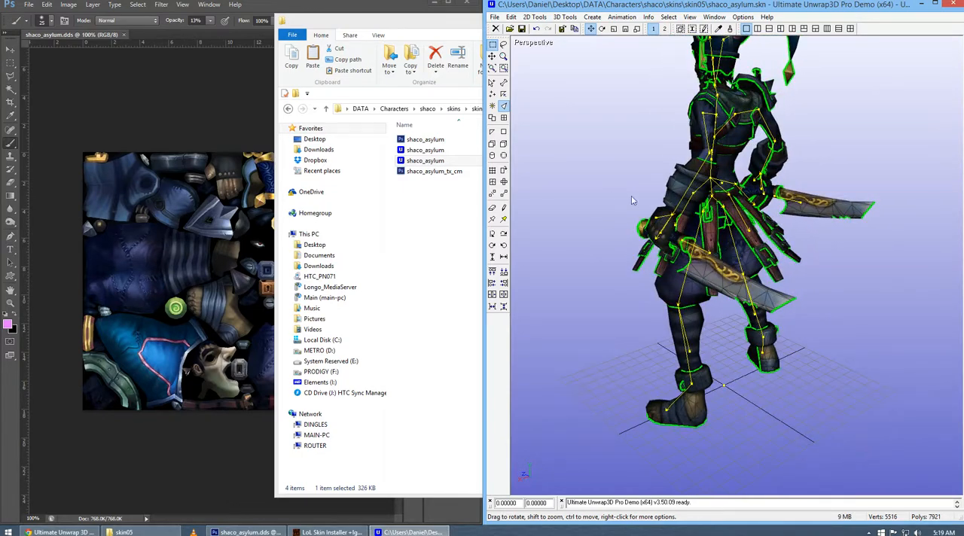
# Bring the Photoshop texture alongside the Ultimate Unwrap3D model and rotate the model to face front.
pyautogui.click(374, 22)
pyautogui.click(817, 20)
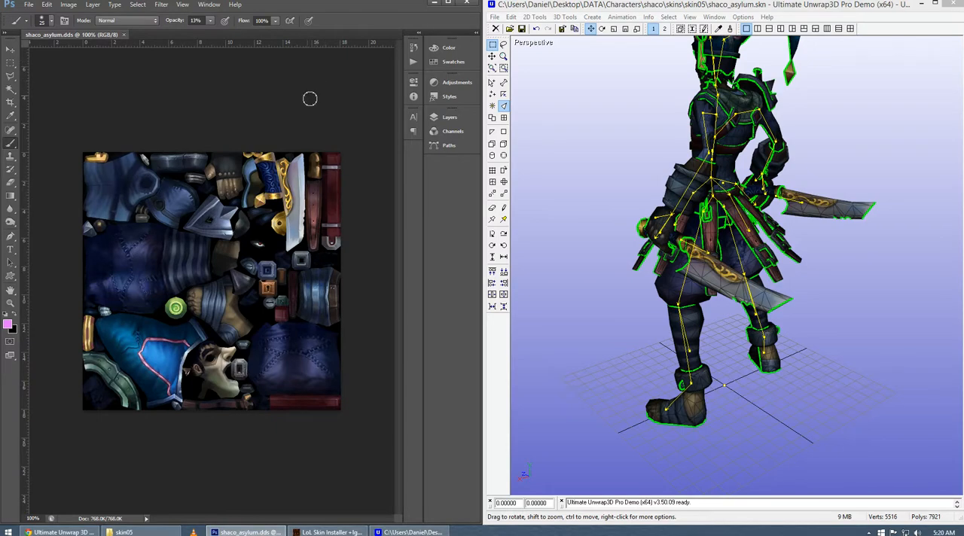
pyautogui.moveTo(619, 231); pyautogui.dragTo(757, 223)
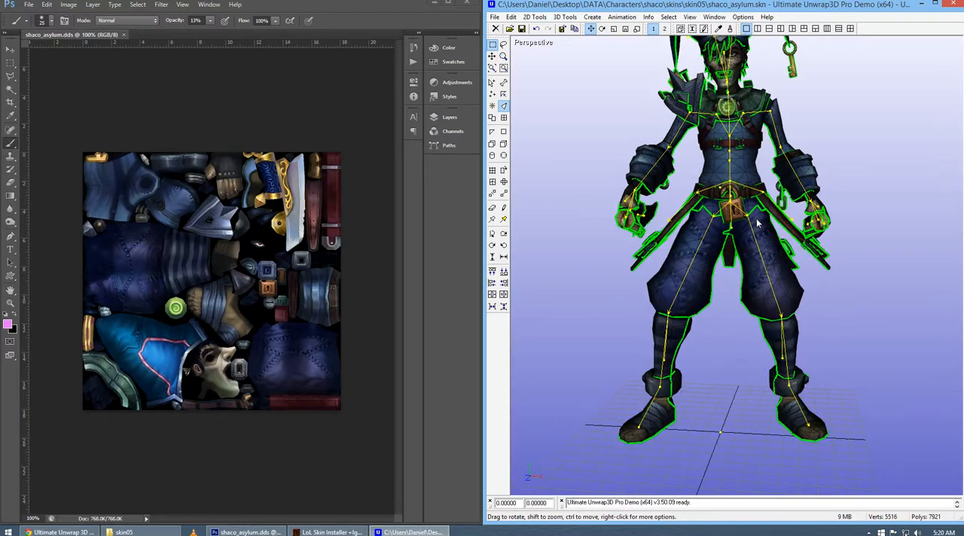
# Reset Photoshop's colours to default, set the brush opacity to 100% and try a black stroke on the blue cloth piece.
pyautogui.click(326, 16)
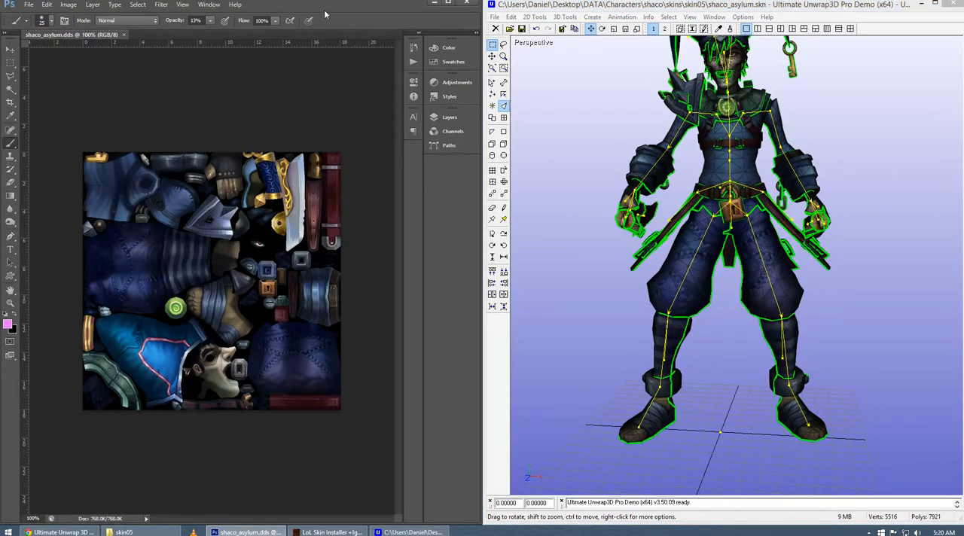
pyautogui.press('d')
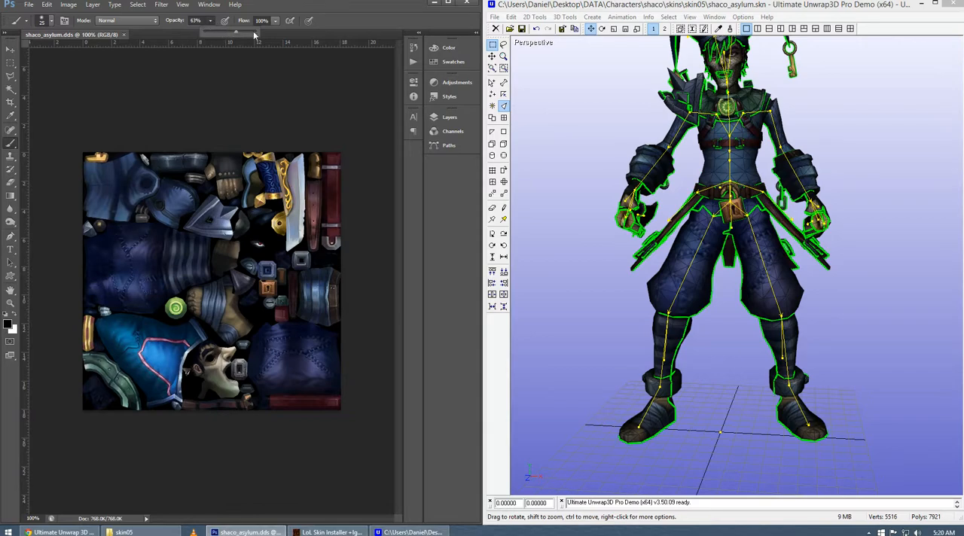
pyautogui.press('0')
pyautogui.moveTo(138, 189)
pyautogui.mouseDown()
pyautogui.moveTo(113, 217)
pyautogui.moveTo(113, 192)
pyautogui.mouseUp()
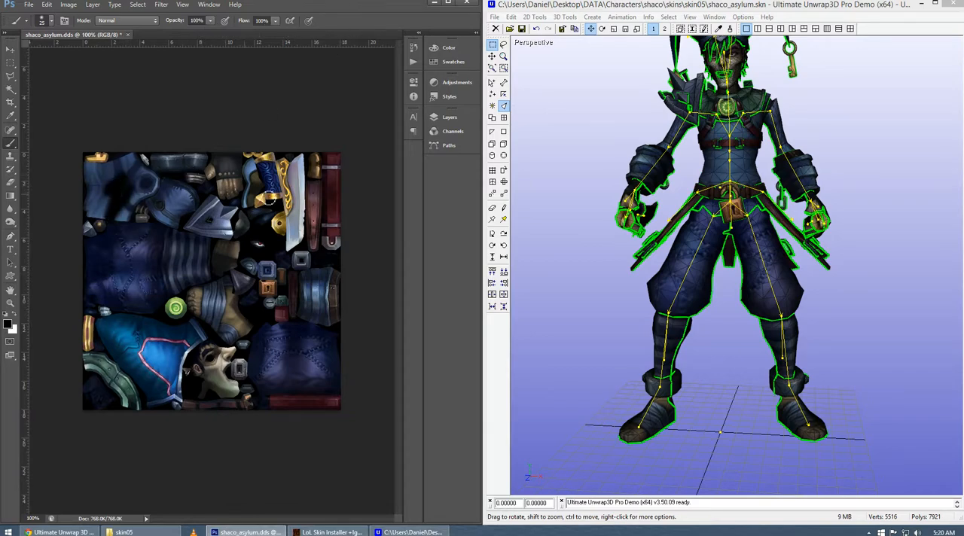
pyautogui.hotkey('ctrl', 'z')
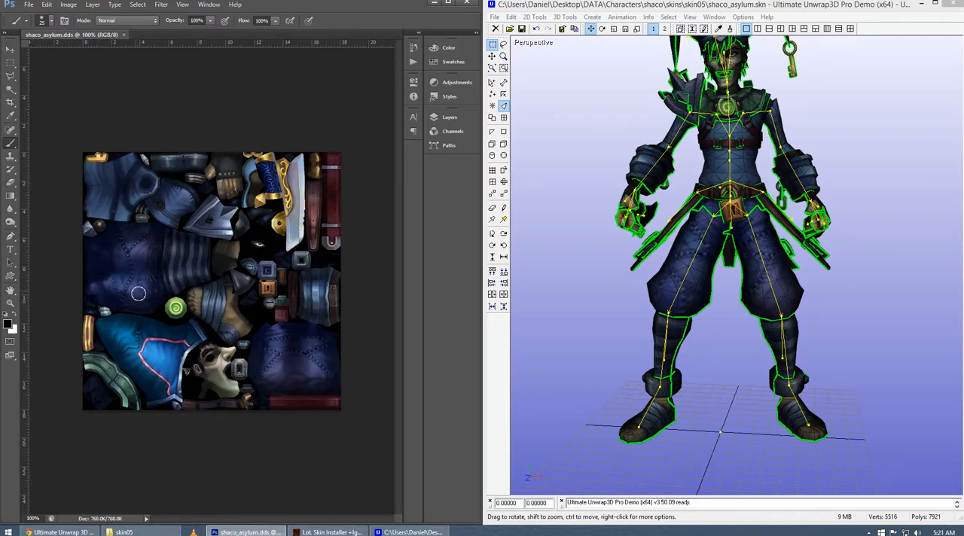
# Choose a bright pink foreground colour and paint rough strokes across the dark blue trouser-leg piece of the texture.
pyautogui.click(9, 325)
pyautogui.click(659, 110)
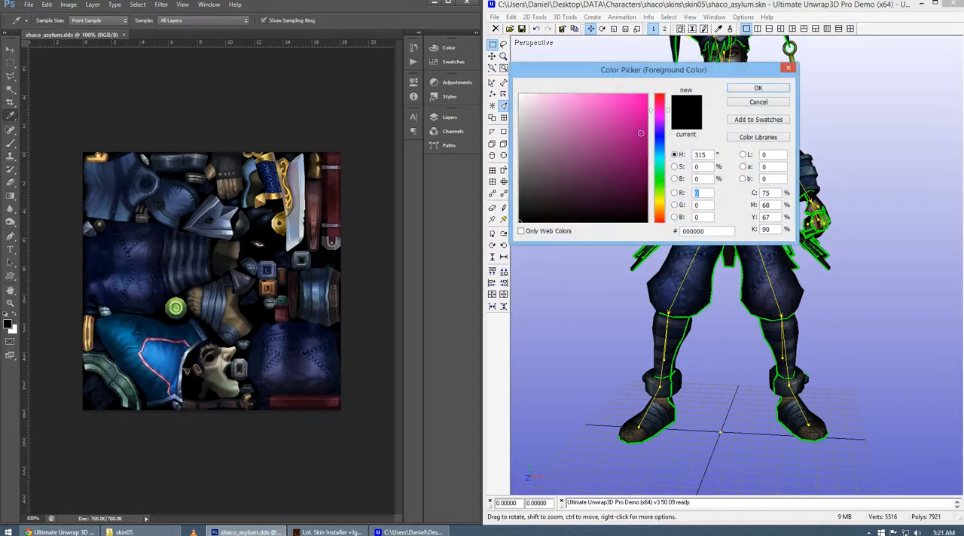
pyautogui.click(624, 140)
pyautogui.click(758, 87)
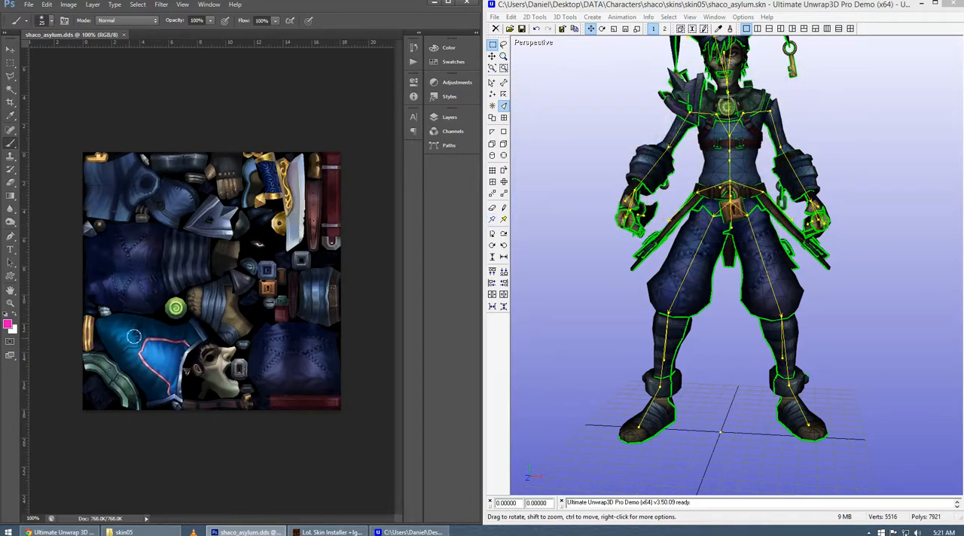
pyautogui.moveTo(110, 242); pyautogui.dragTo(130, 262)
pyautogui.moveTo(140, 238); pyautogui.dragTo(143, 288)
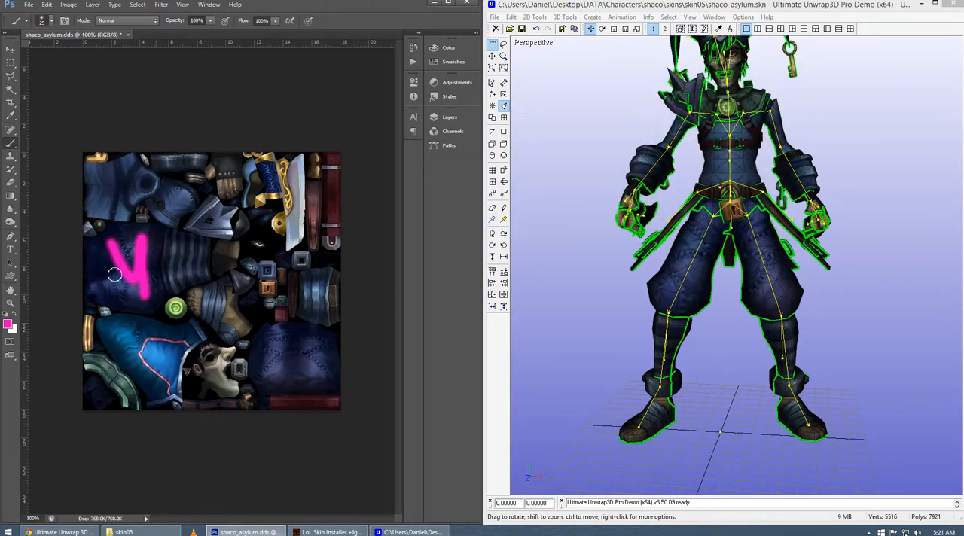
# Save the texture as DDS in the DXT1 ARGB 4 bpp, 1 bit alpha format.
pyautogui.click(29, 6)
pyautogui.click(61, 117)
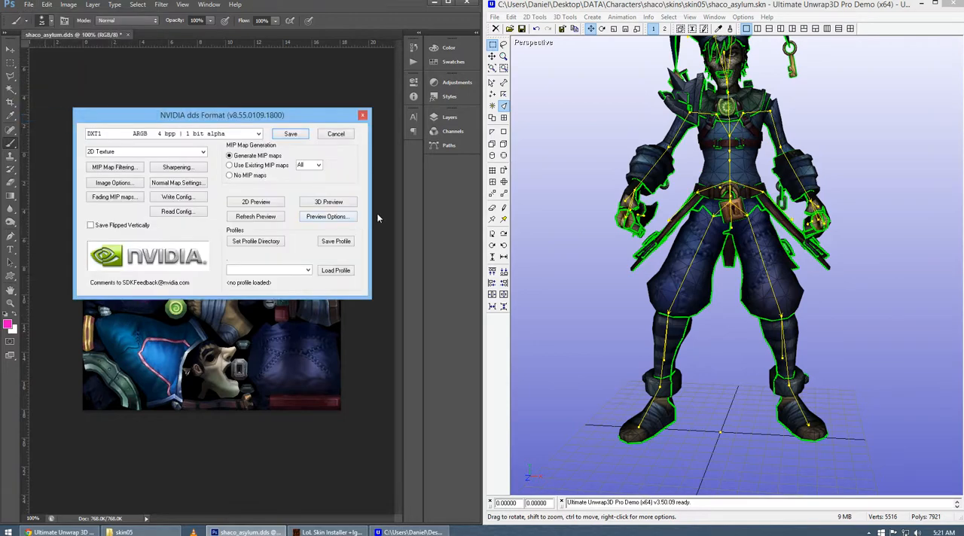
pyautogui.click(259, 134)
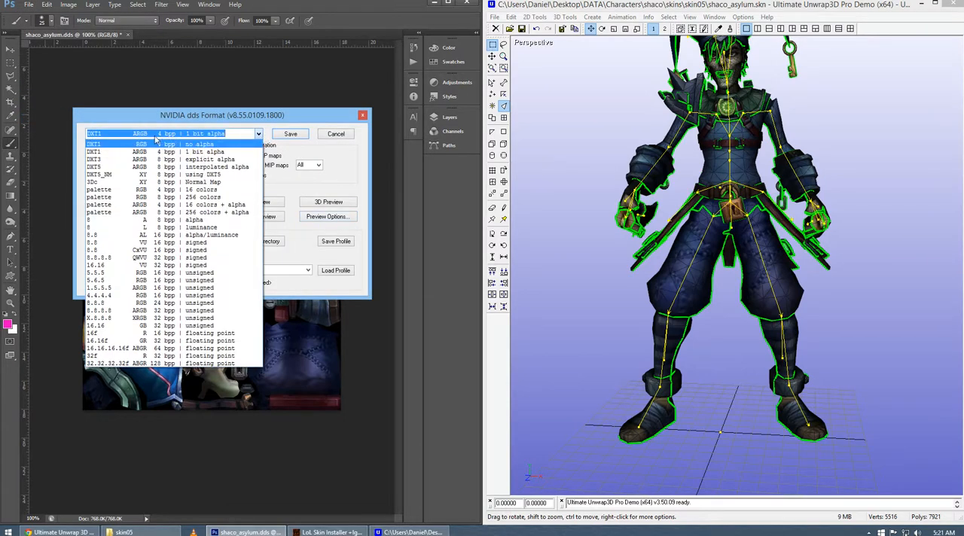
pyautogui.click(178, 146)
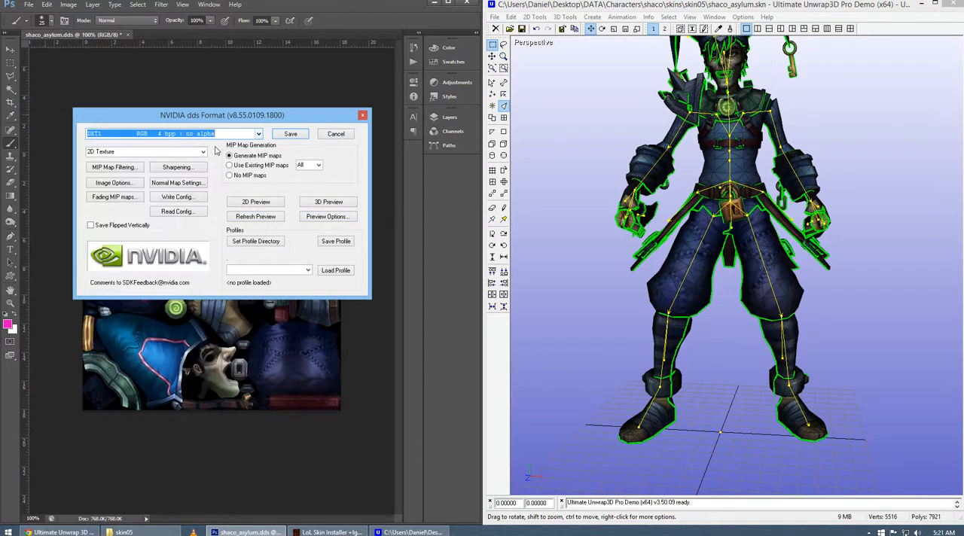
pyautogui.click(259, 134)
pyautogui.click(199, 151)
pyautogui.click(291, 134)
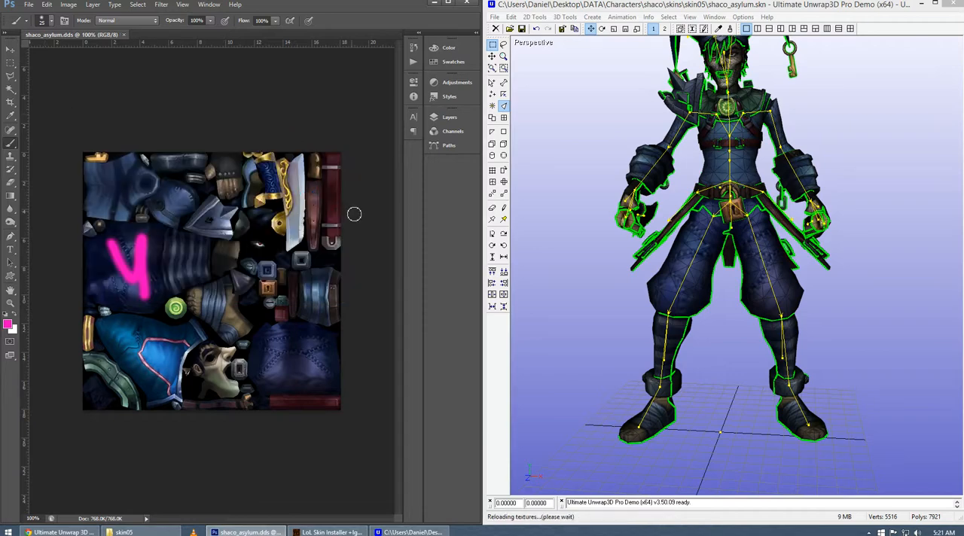
# Check the pink paint on the model's leg in Ultimate Unwrap3D and undo the strokes in the Photoshop texture.
pyautogui.moveTo(688, 284)
pyautogui.mouseDown()
pyautogui.moveTo(746, 290)
pyautogui.moveTo(696, 274)
pyautogui.moveTo(689, 284)
pyautogui.moveTo(742, 290)
pyautogui.moveTo(688, 294)
pyautogui.mouseUp()
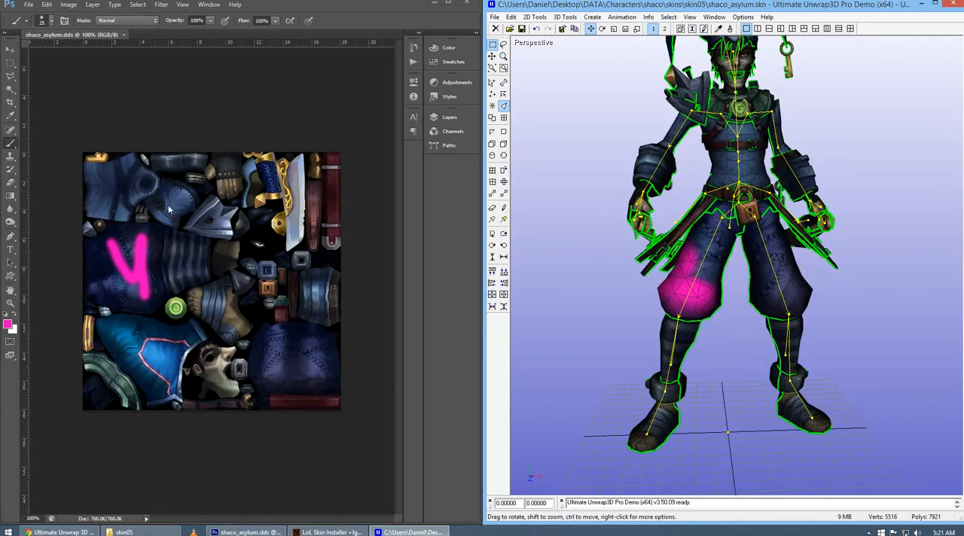
pyautogui.click(304, 10)
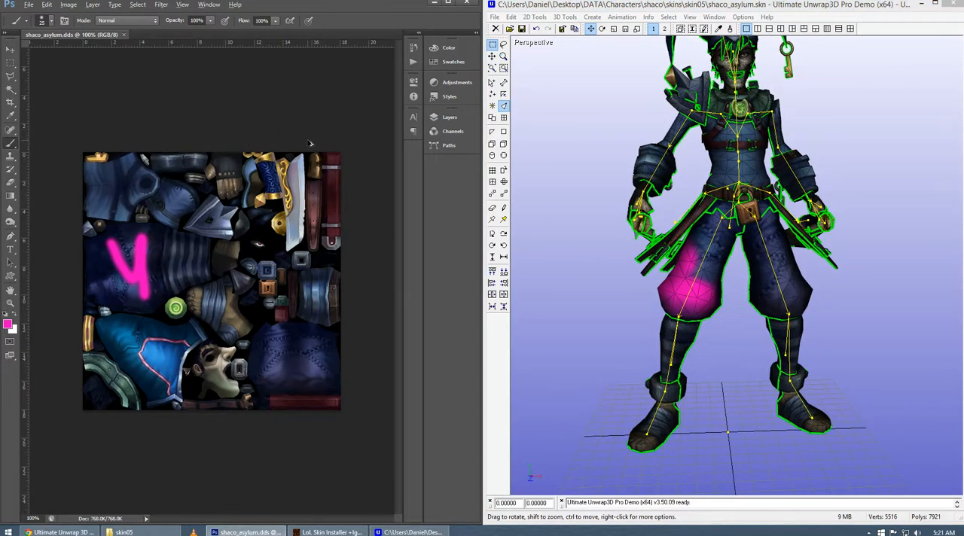
pyautogui.hotkey('ctrl', 'z')
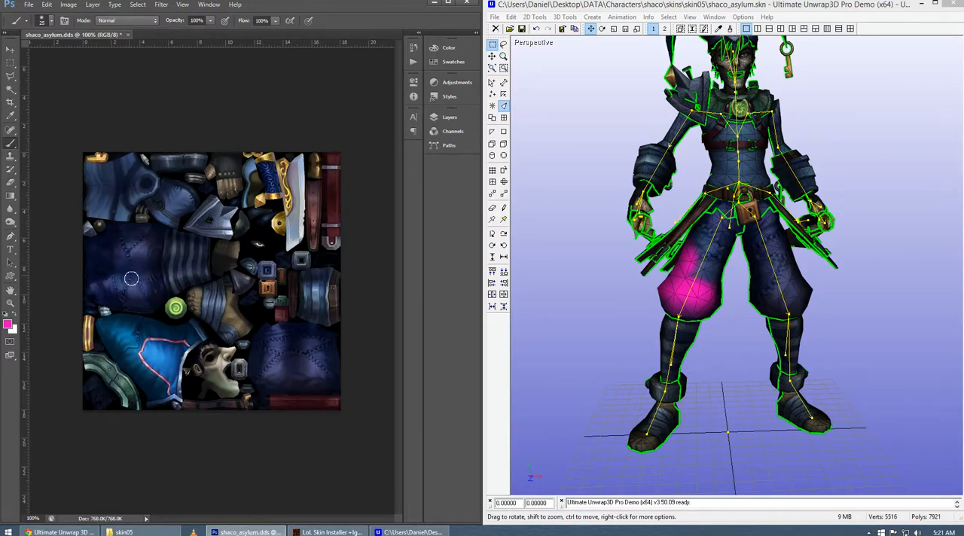
# Outline the dark blue trouser-leg piece of the texture with a Polygonal Lasso selection.
pyautogui.click(10, 77)
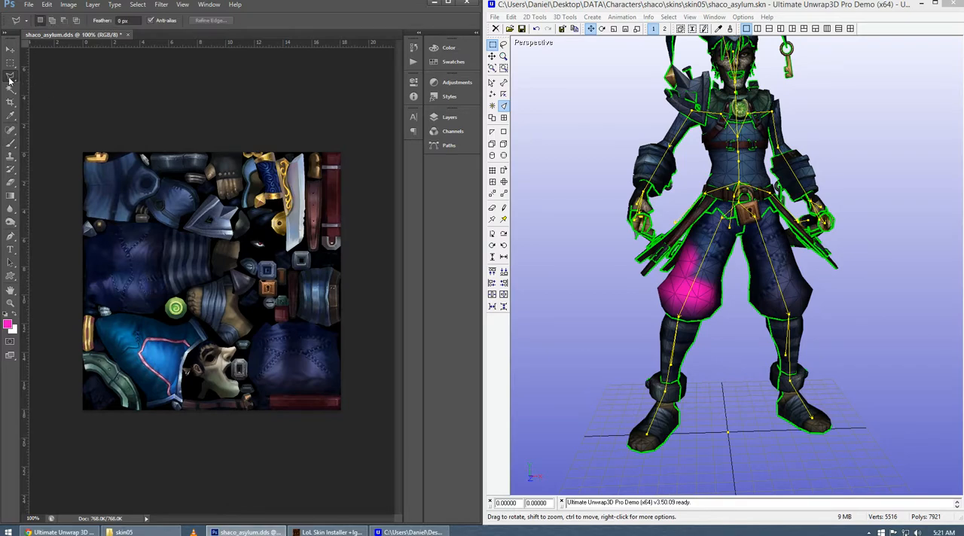
pyautogui.moveTo(9, 78); pyautogui.dragTo(83, 90)
pyautogui.click(153, 315)
pyautogui.click(166, 302)
pyautogui.click(165, 224)
pyautogui.click(85, 229)
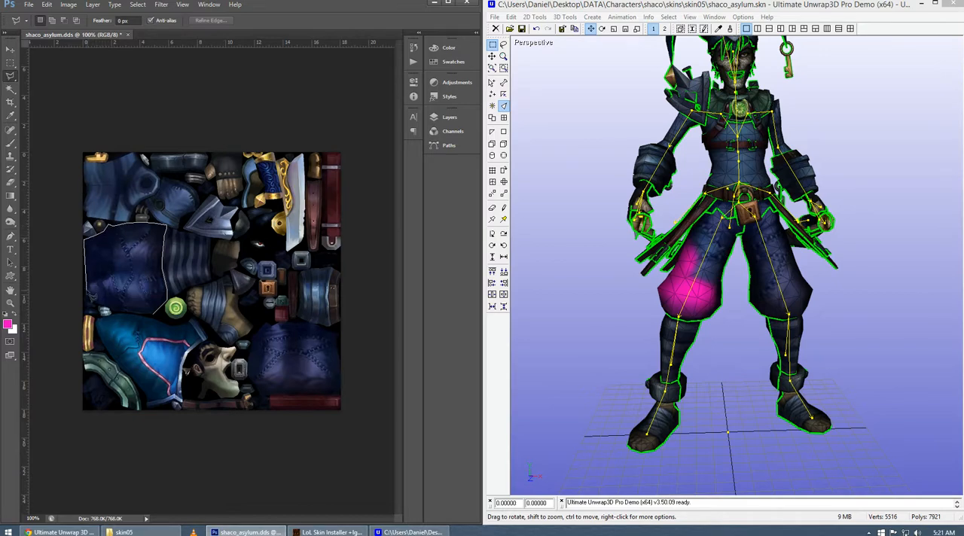
pyautogui.click(87, 307)
pyautogui.doubleClick(159, 320)
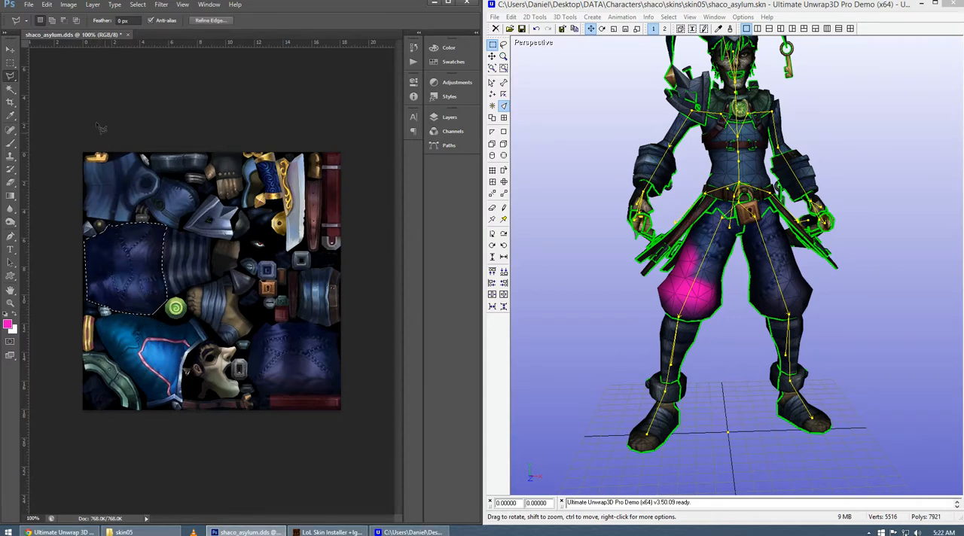
# Desaturate the selected trouser-leg piece with a Hue/Saturation adjustment at saturation -100.
pyautogui.click(69, 4)
pyautogui.moveTo(94, 32)
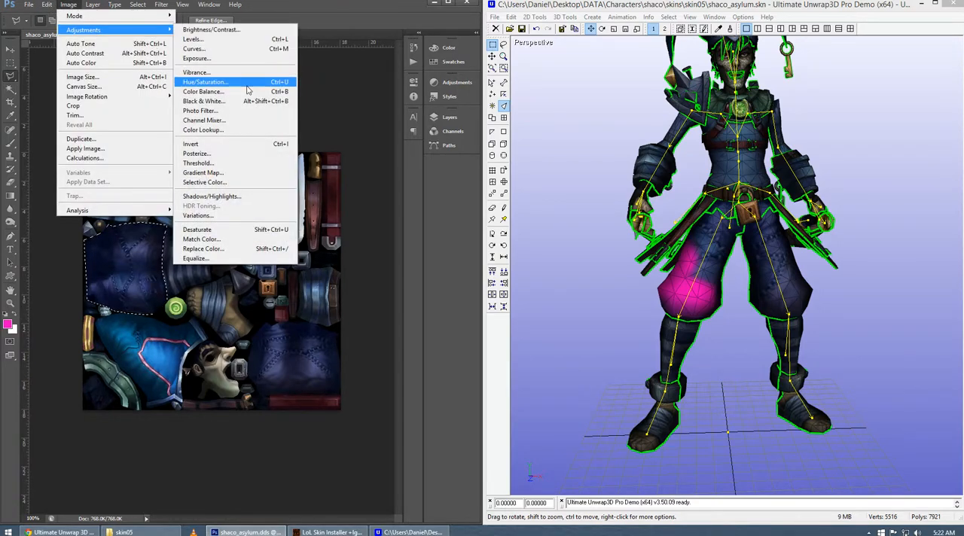
pyautogui.click(336, 86)
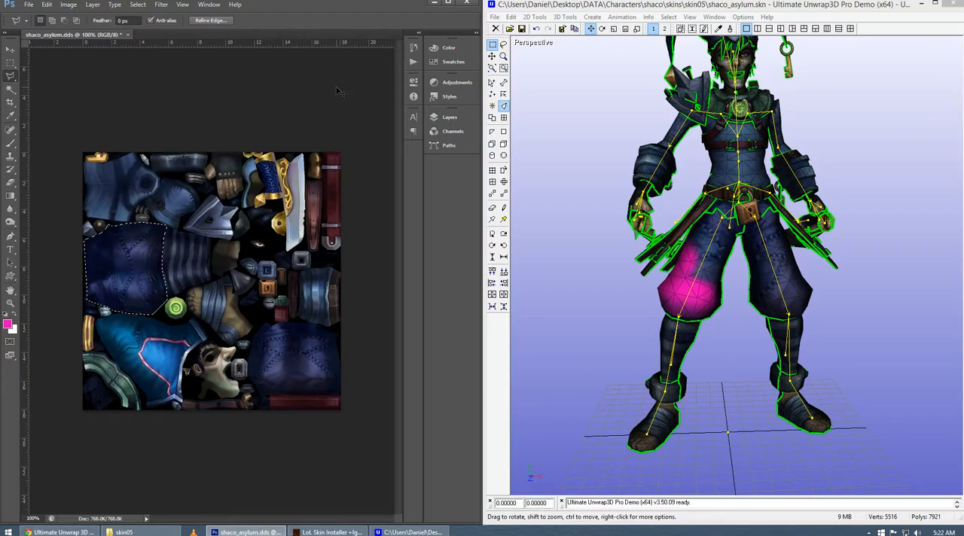
pyautogui.press('i')
pyautogui.hotkey('ctrl', 'u')
pyautogui.moveTo(701, 97); pyautogui.dragTo(220, 73)
pyautogui.moveTo(280, 73); pyautogui.dragTo(337, 93)
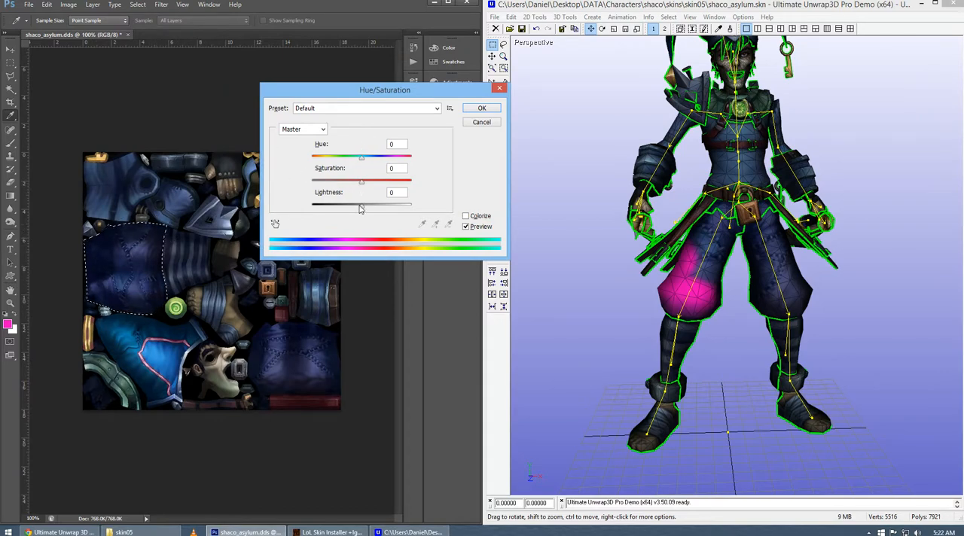
pyautogui.moveTo(361, 184); pyautogui.dragTo(290, 186)
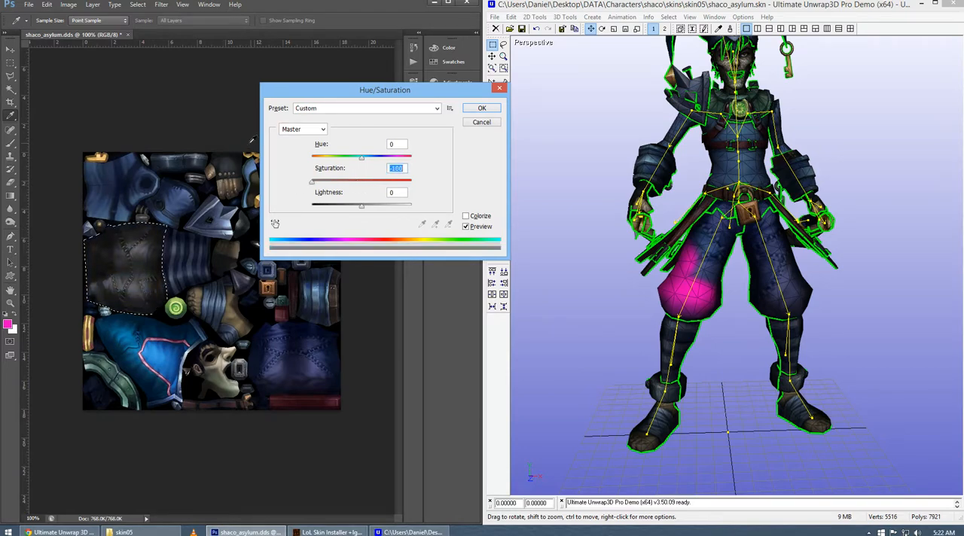
pyautogui.click(482, 110)
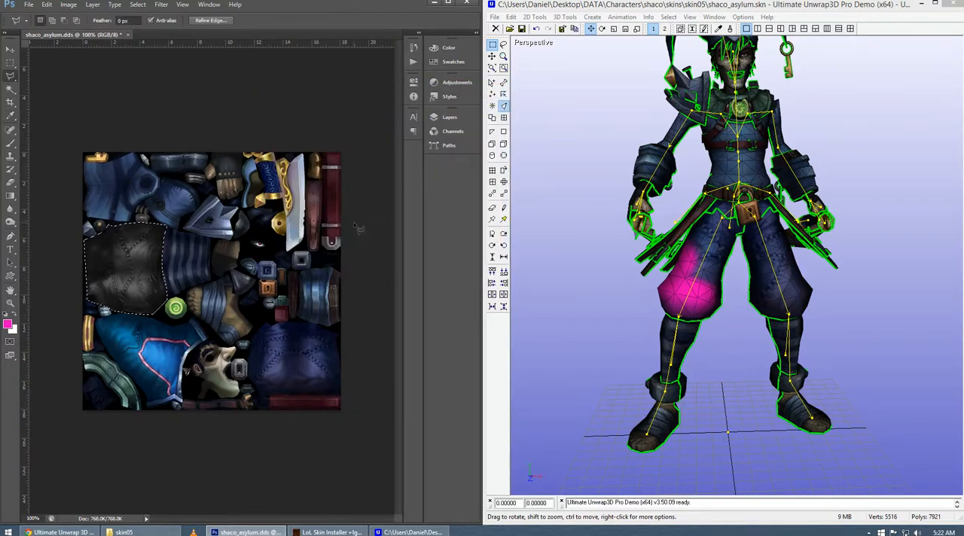
# Save the desaturated trouser-leg texture as DDS in the DXT1 ARGB 4 bpp, 1 bit alpha format.
pyautogui.press('b')
pyautogui.click(29, 5)
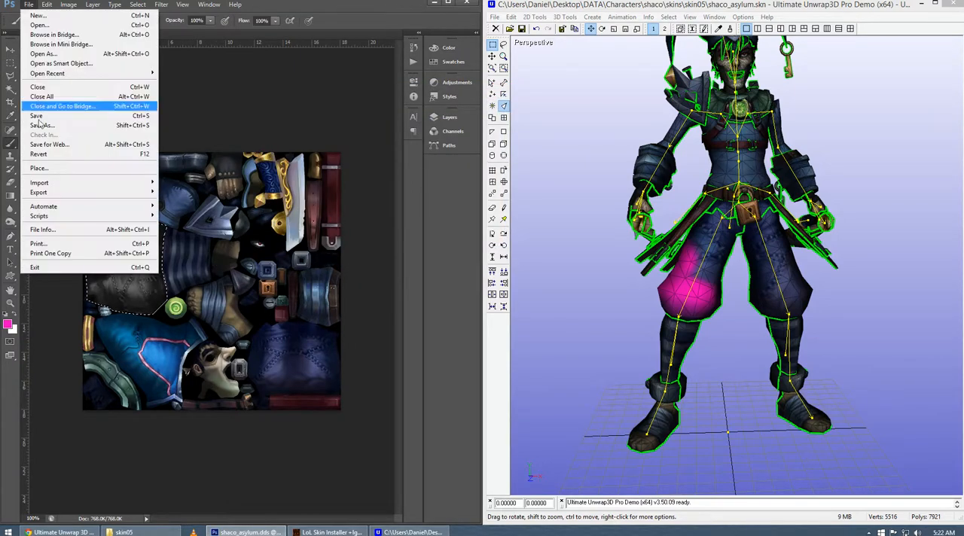
pyautogui.click(41, 112)
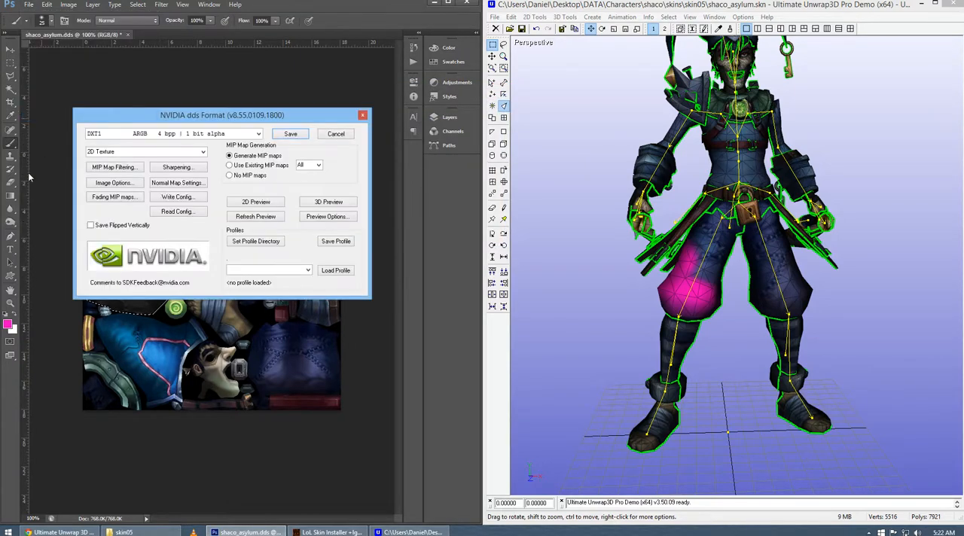
pyautogui.click(302, 136)
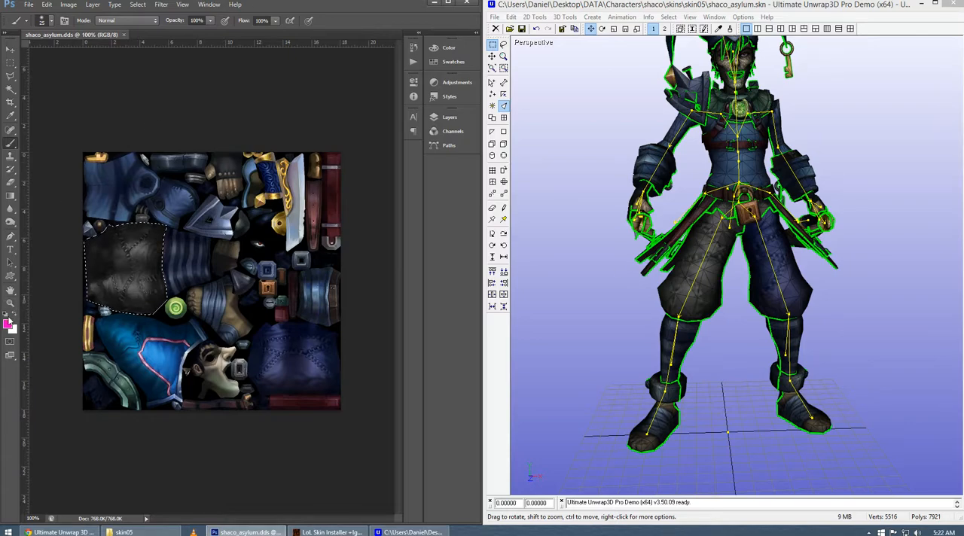
# Reset to the default colors and shade the selected trouser-leg piece with a soft black 50 px brush at 18% opacity.
pyautogui.click(6, 315)
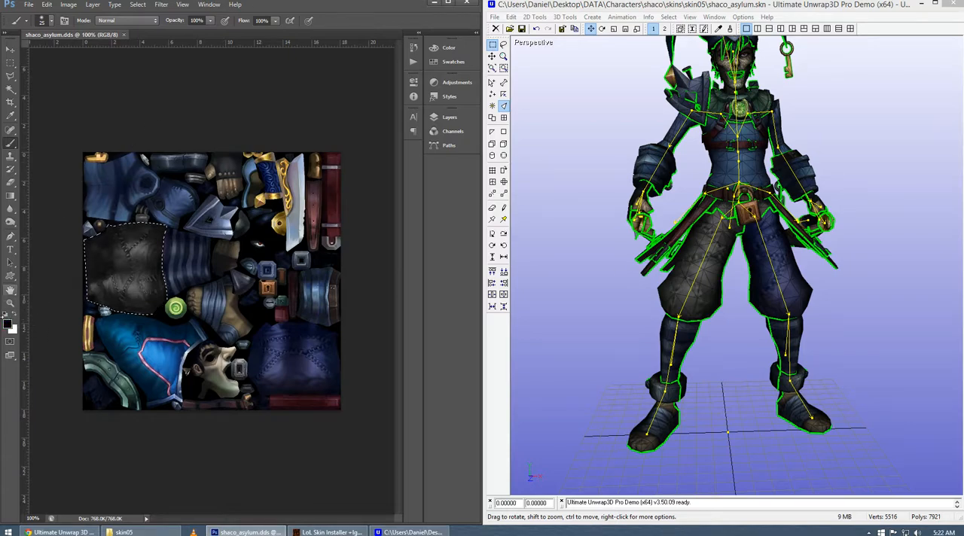
pyautogui.click(211, 22)
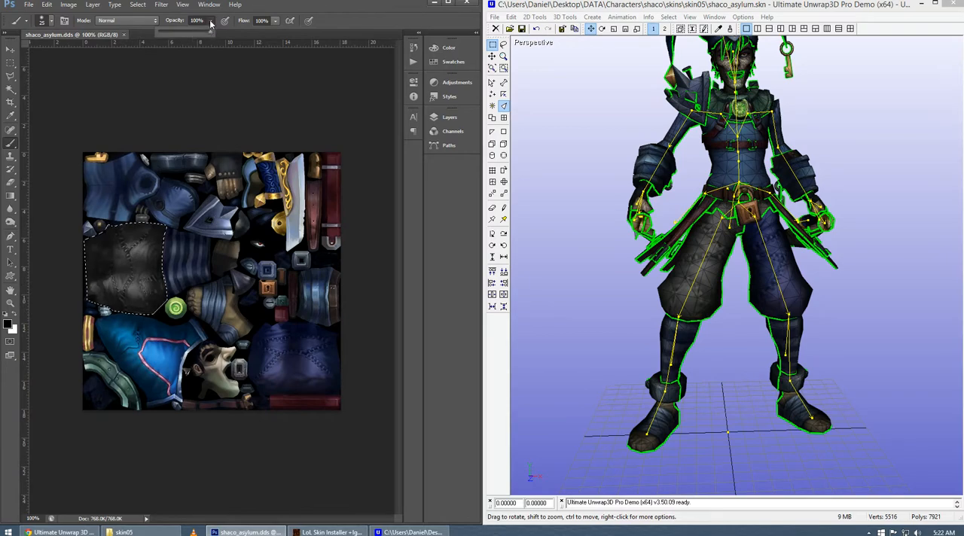
pyautogui.click(47, 22)
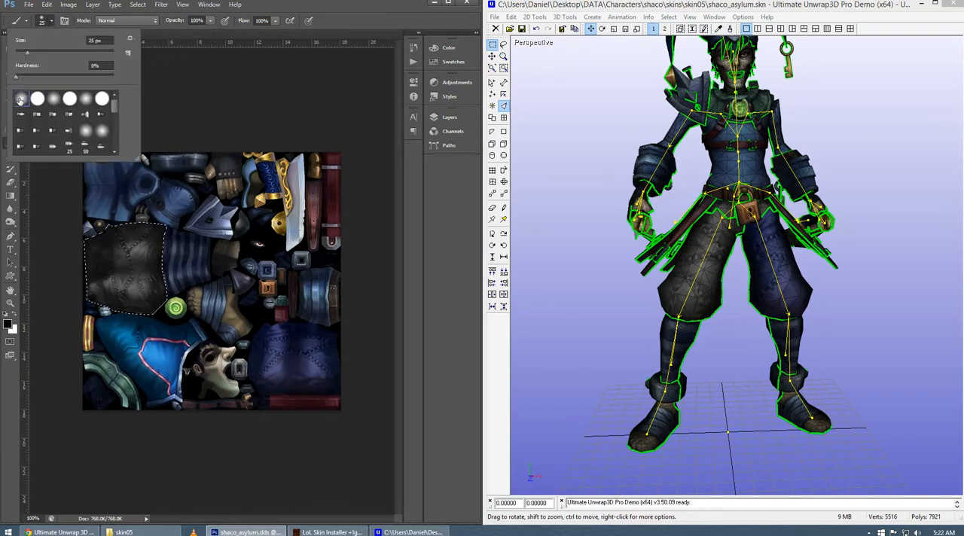
pyautogui.click(52, 24)
pyautogui.click(210, 23)
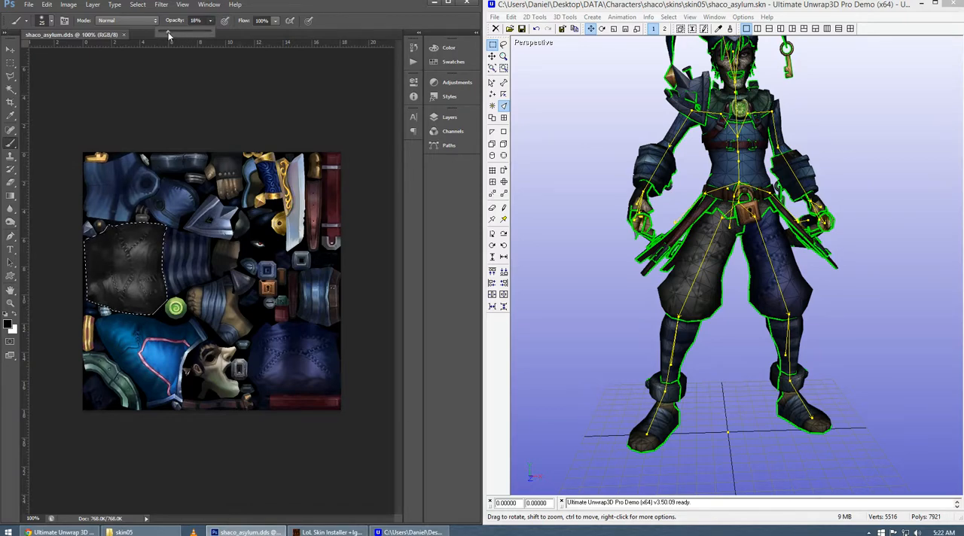
pyautogui.click(338, 15)
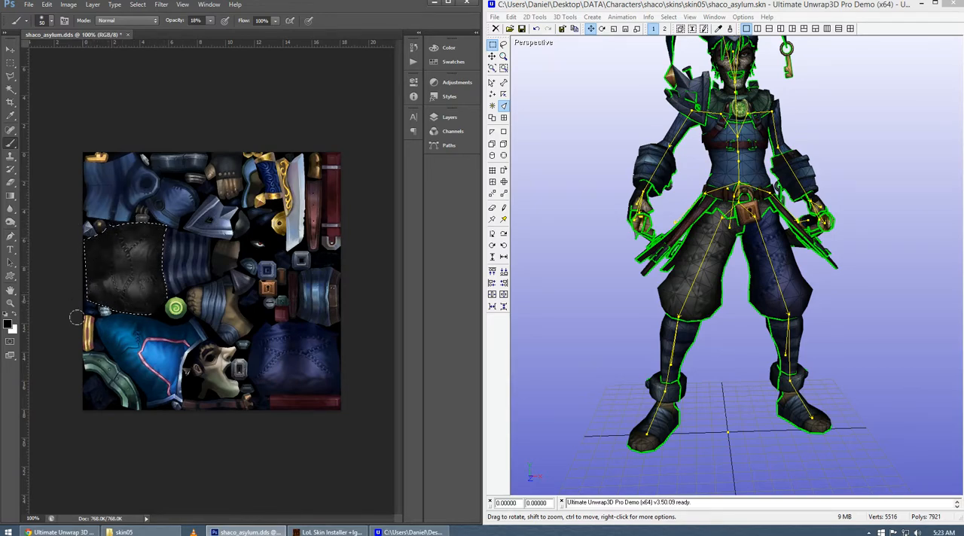
# Darken the selected trouser-leg piece with a Brightness/Contrast adjustment at brightness -24 and contrast 32.
pyautogui.click(68, 4)
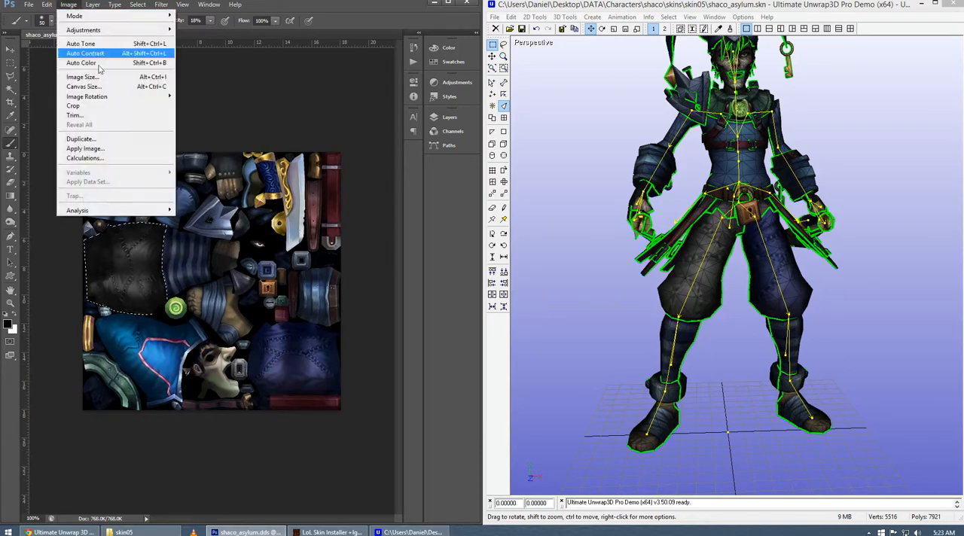
pyautogui.moveTo(76, 30)
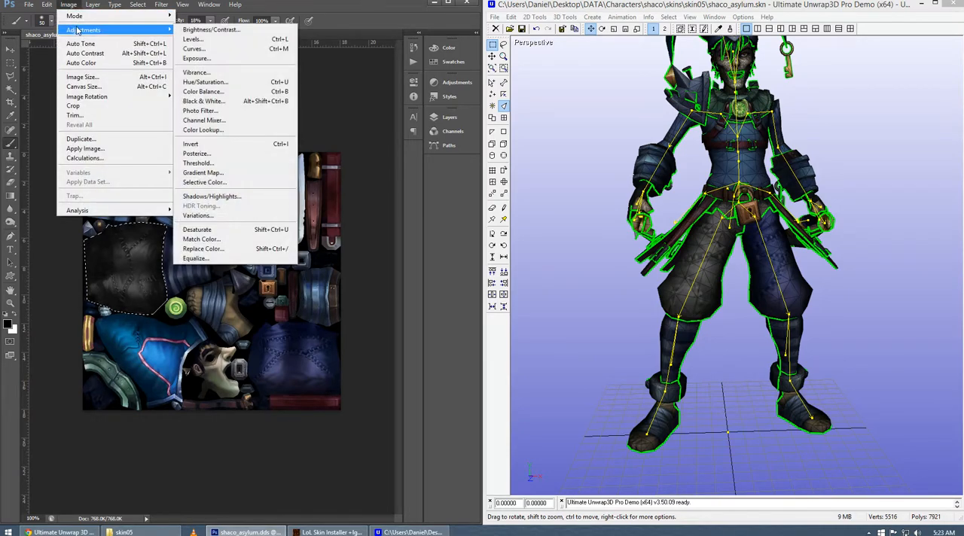
pyautogui.click(192, 30)
pyautogui.moveTo(732, 118); pyautogui.dragTo(315, 64)
pyautogui.moveTo(327, 113); pyautogui.dragTo(320, 96)
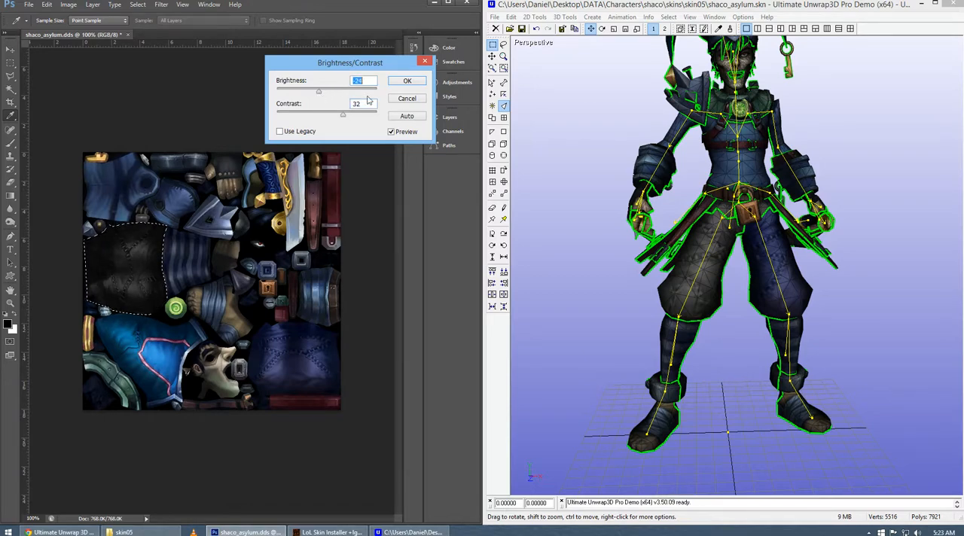
pyautogui.click(407, 80)
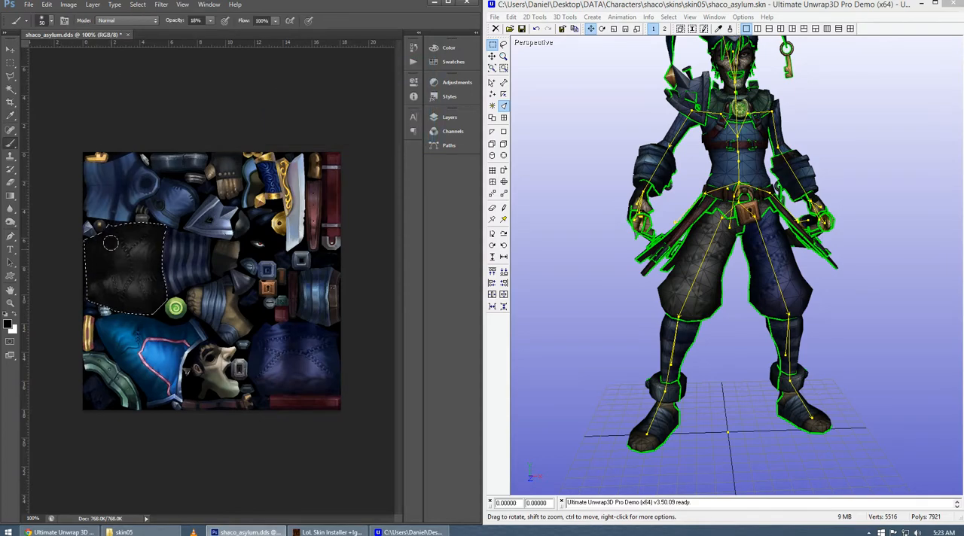
# Save the darkened trouser-leg texture in the DXT1 ARGB 4 bpp, 1 bit alpha DDS format.
pyautogui.click(28, 5)
pyautogui.click(41, 117)
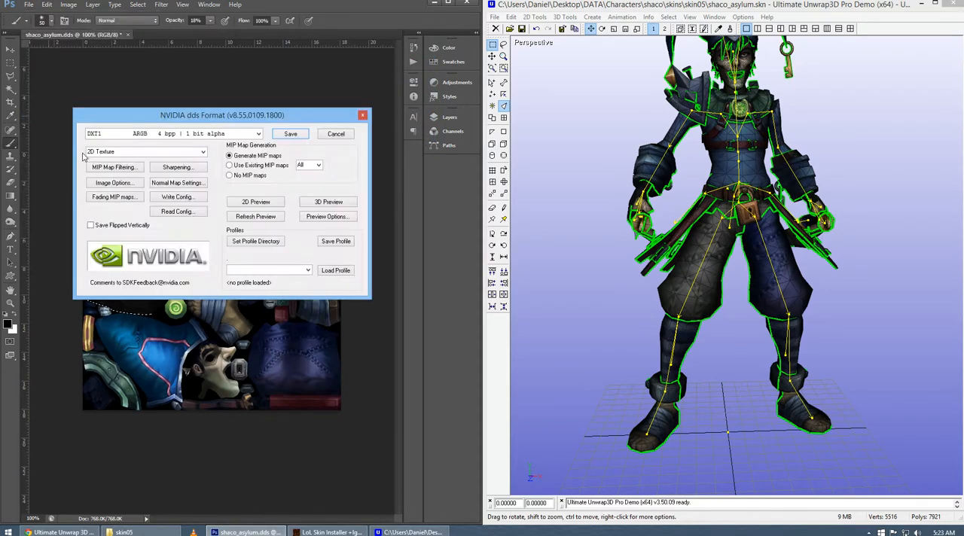
pyautogui.click(295, 134)
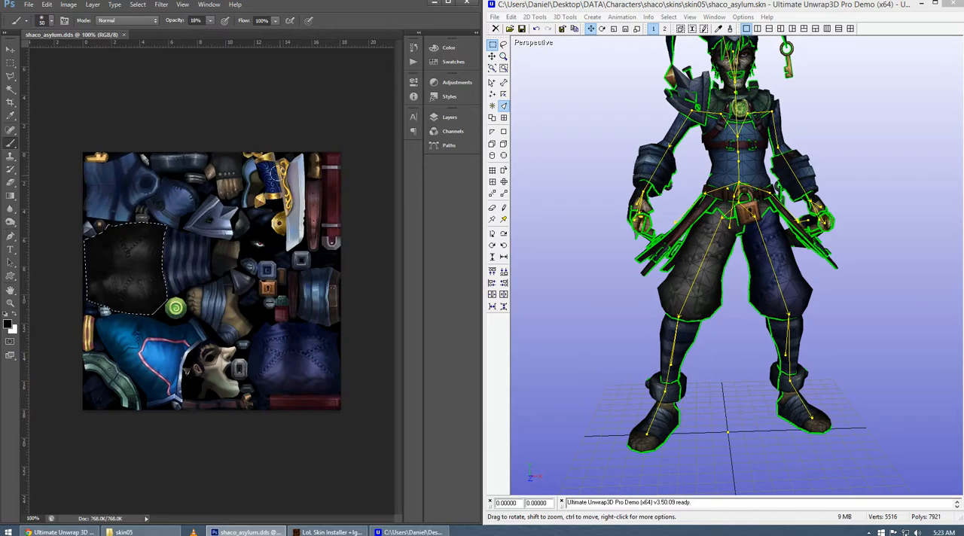
# Check the darkened trouser leg on the Ultimate Unwrap3D model and set the viewport to the front view.
pyautogui.moveTo(622, 310); pyautogui.dragTo(685, 323)
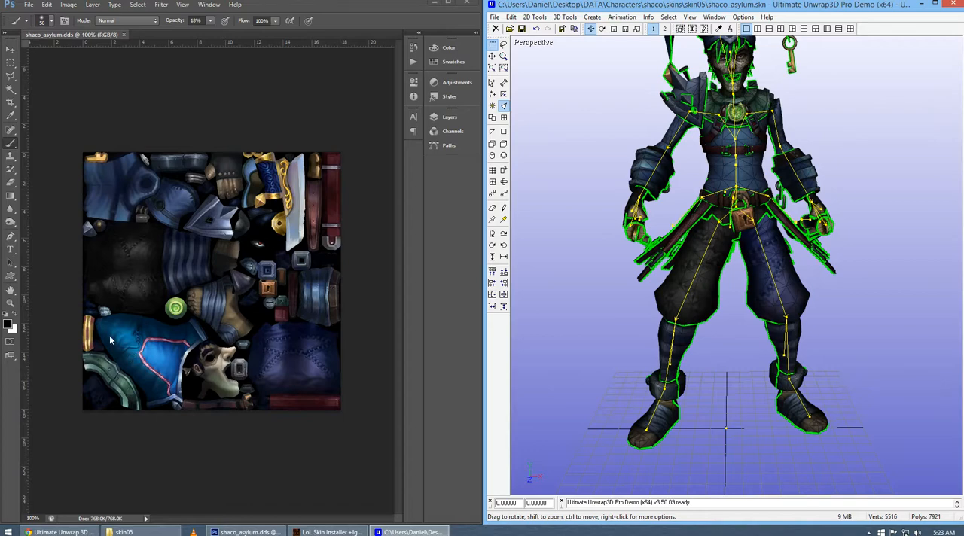
pyautogui.press('l')
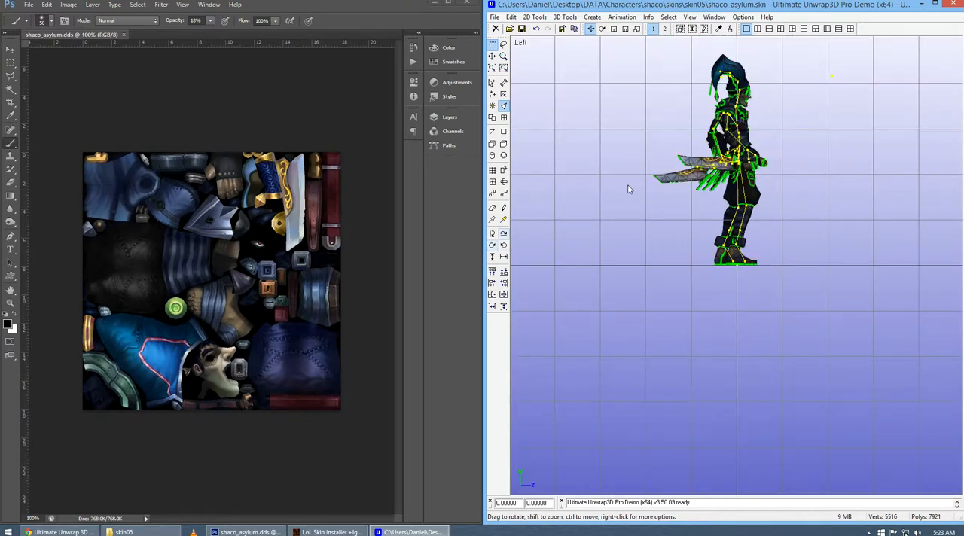
pyautogui.press('f')
pyautogui.scroll(3, 632, 238)
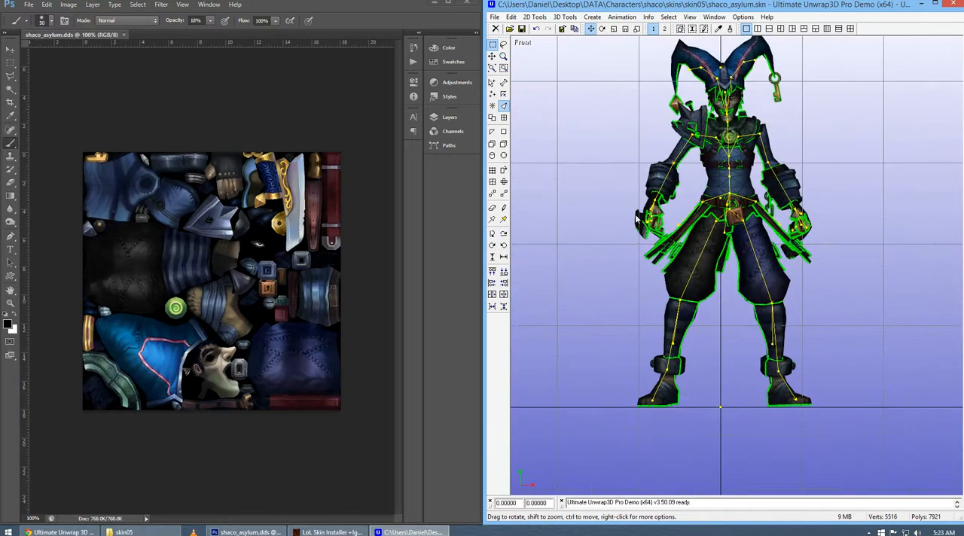
# Outline the bright blue hat piece of the Photoshop texture with a Polygonal Lasso selection.
pyautogui.click(267, 205)
pyautogui.press('l')
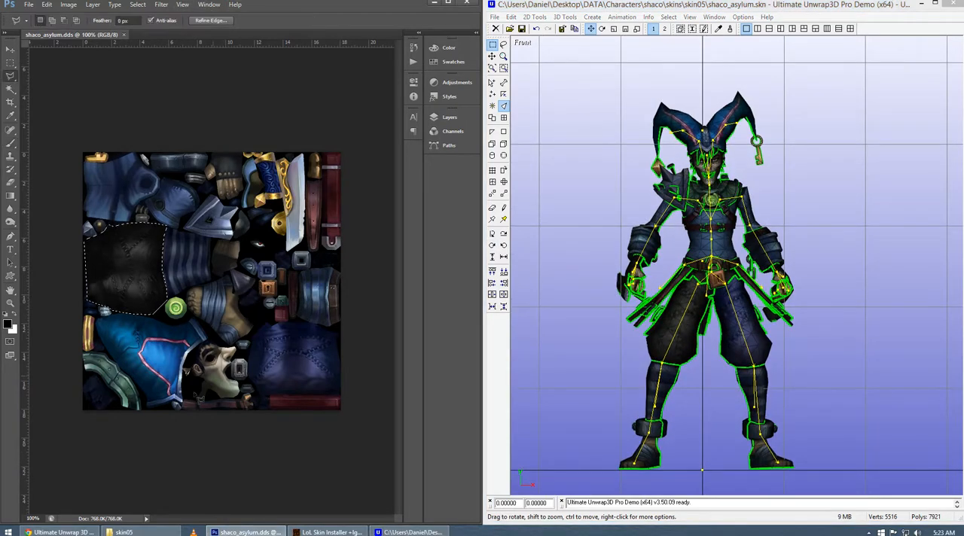
pyautogui.moveTo(156, 410)
pyautogui.mouseDown()
pyautogui.moveTo(191, 410)
pyautogui.moveTo(182, 392)
pyautogui.moveTo(201, 356)
pyautogui.moveTo(176, 345)
pyautogui.moveTo(201, 346)
pyautogui.moveTo(205, 324)
pyautogui.moveTo(98, 317)
pyautogui.moveTo(92, 324)
pyautogui.moveTo(148, 391)
pyautogui.mouseUp()
# Try shifting the selected hat piece's hue to green with Hue/Saturation, cancel the adjustment and clear the selection.
pyautogui.click(66, 6)
pyautogui.moveTo(82, 32)
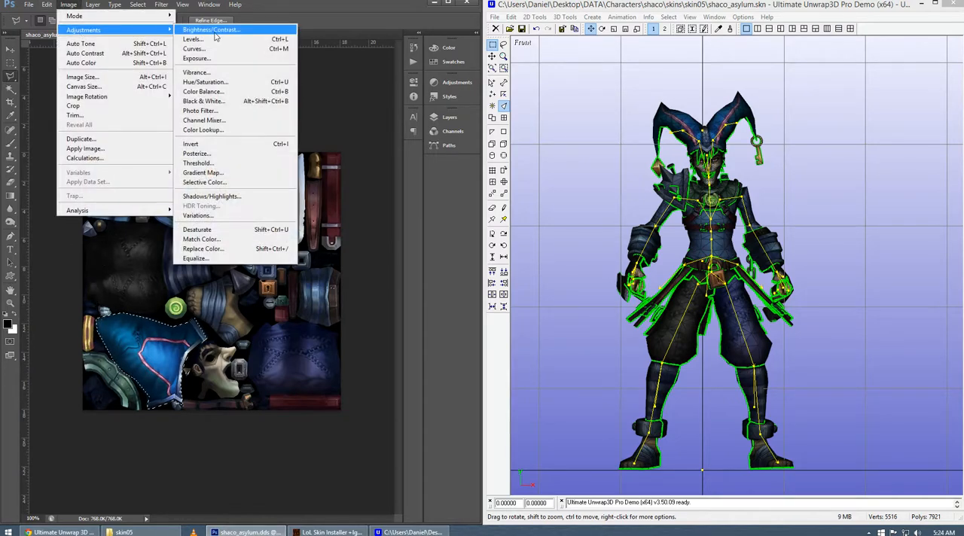
pyautogui.click(217, 82)
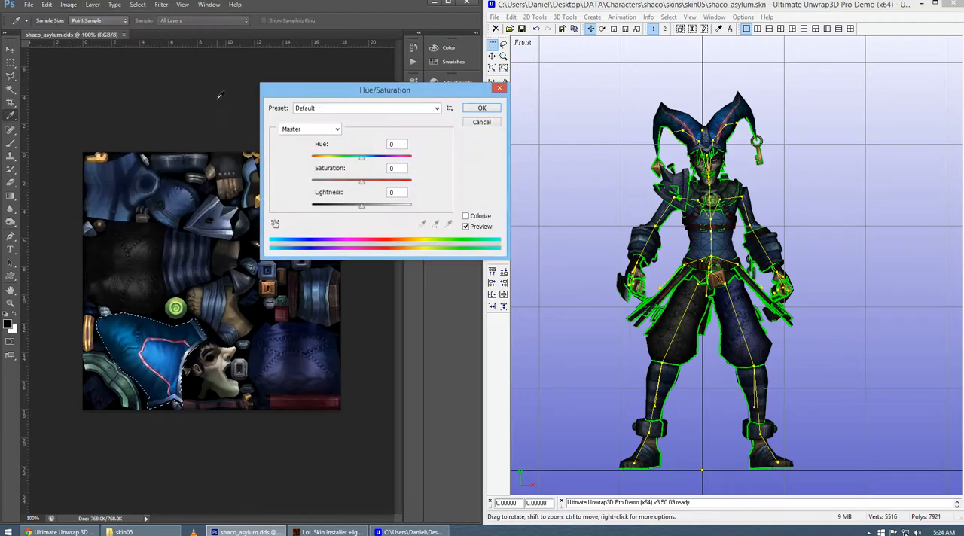
pyautogui.moveTo(362, 91); pyautogui.dragTo(356, 61)
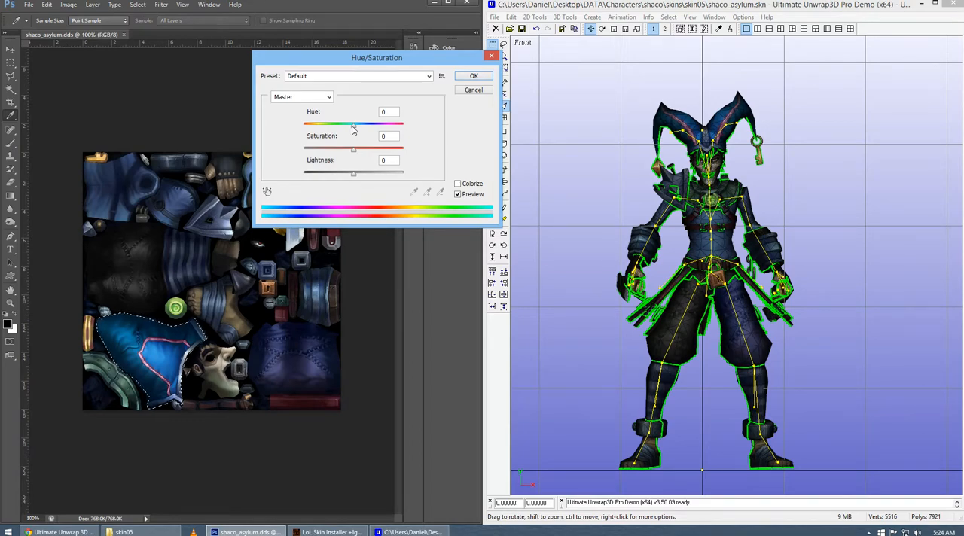
pyautogui.moveTo(352, 130); pyautogui.dragTo(312, 139)
pyautogui.moveTo(340, 135)
pyautogui.mouseDown()
pyautogui.moveTo(405, 140)
pyautogui.moveTo(391, 145)
pyautogui.moveTo(401, 148)
pyautogui.moveTo(388, 133)
pyautogui.moveTo(330, 131)
pyautogui.mouseUp()
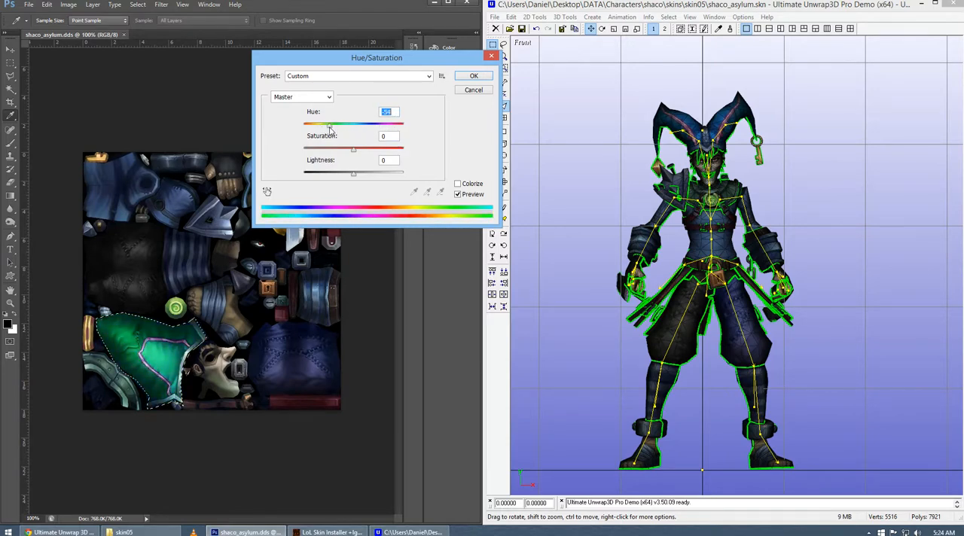
pyautogui.click(474, 90)
pyautogui.press('l')
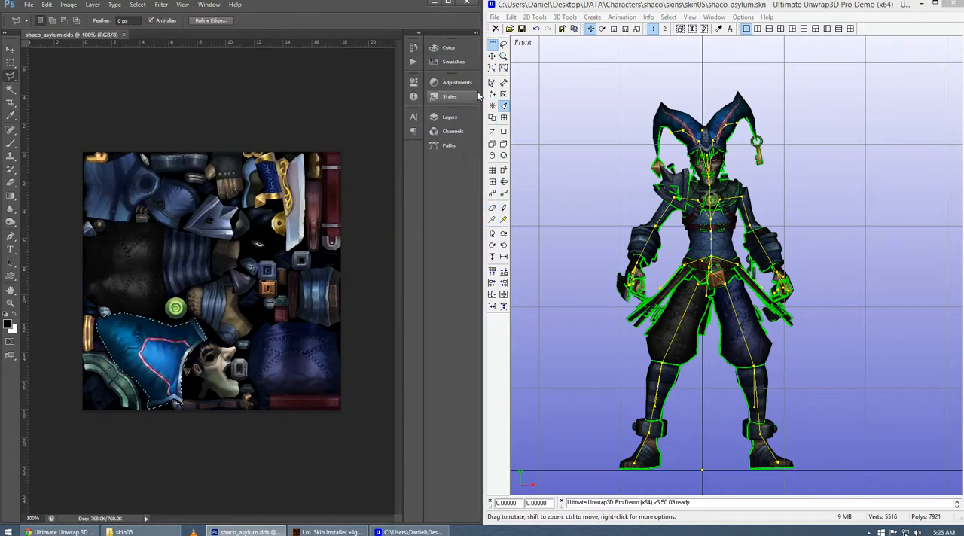
pyautogui.hotkey('ctrl', 'd')
# Select the whole texture and shift its hue from blue to magenta with a Hue/Saturation adjustment.
pyautogui.click(138, 4)
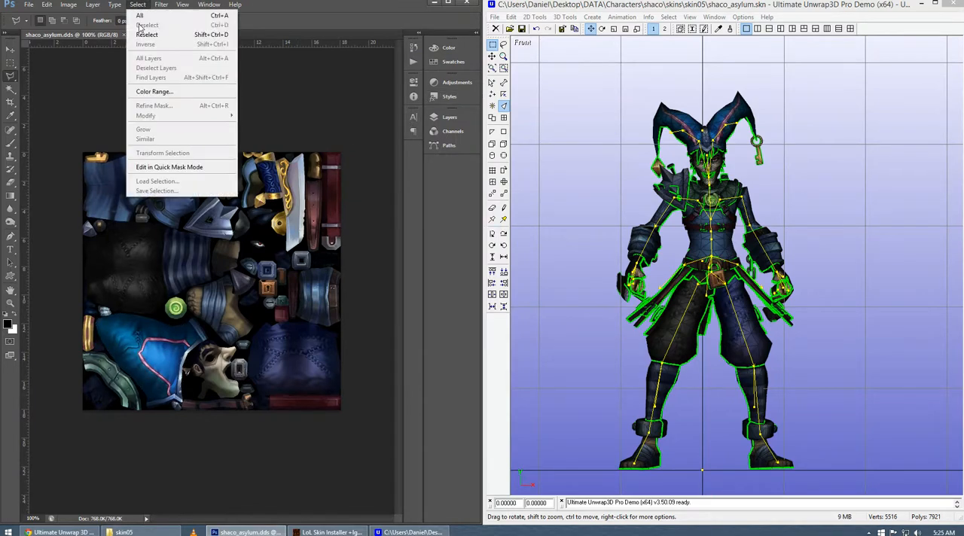
pyautogui.click(143, 15)
pyautogui.click(68, 5)
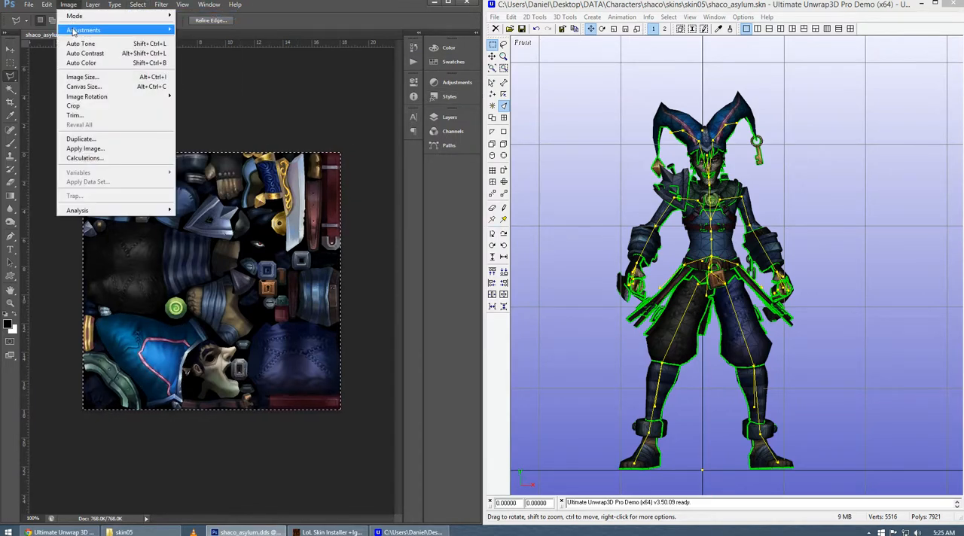
pyautogui.moveTo(75, 29)
pyautogui.click(219, 80)
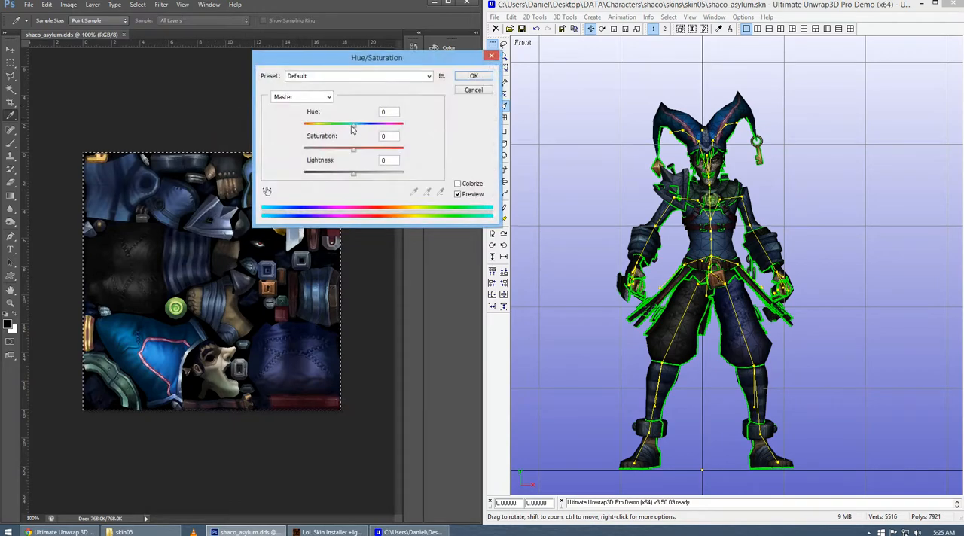
pyautogui.moveTo(353, 124); pyautogui.dragTo(390, 131)
pyautogui.press('Return')
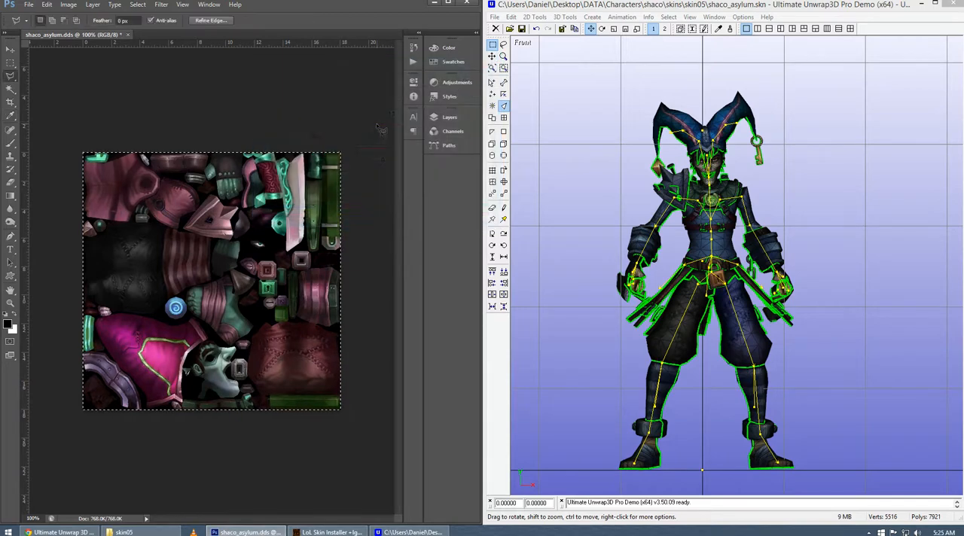
# Save the magenta texture as a DXT1 DDS and check the recolored model in Ultimate Unwrap3D.
pyautogui.click(28, 4)
pyautogui.click(37, 116)
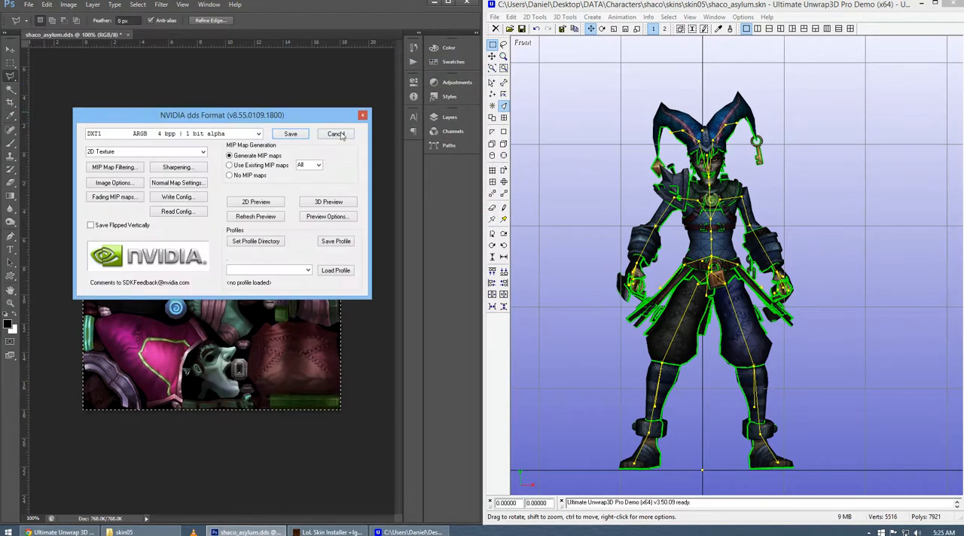
pyautogui.click(337, 134)
pyautogui.moveTo(604, 280); pyautogui.dragTo(589, 251)
pyautogui.moveTo(707, 275)
pyautogui.mouseDown()
pyautogui.moveTo(633, 264)
pyautogui.moveTo(713, 269)
pyautogui.mouseUp()
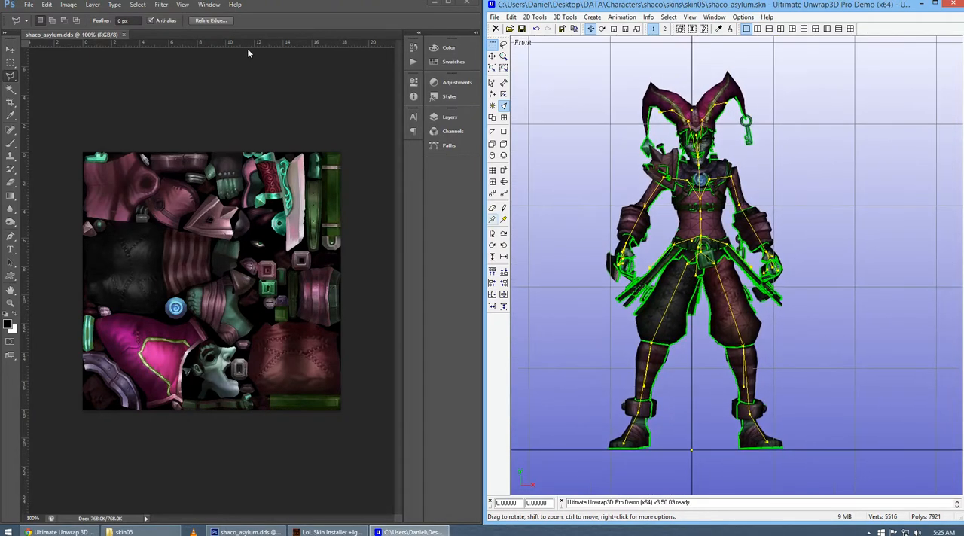
# Undo the hue shift on the whole Photoshop texture and clear the selection.
pyautogui.click(267, 21)
pyautogui.hotkey('ctrl', 'a')
pyautogui.hotkey('ctrl', 'alt', 'z')
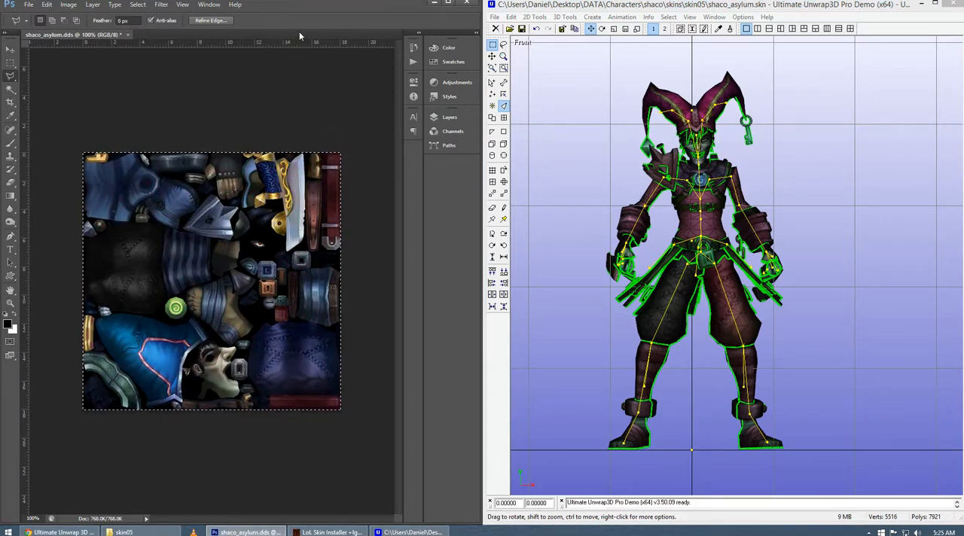
pyautogui.hotkey('ctrl', 'd')
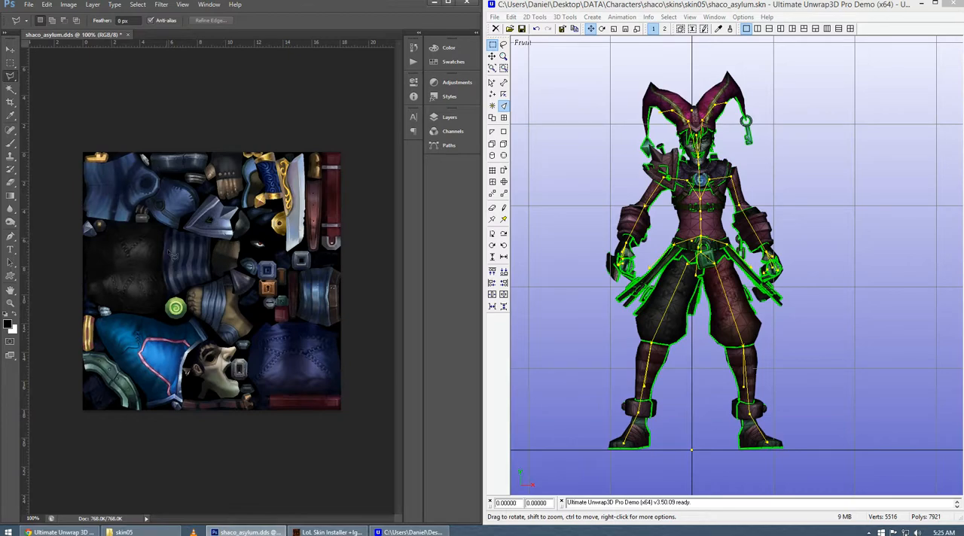
# Save the texture with its restored blue colors as a DXT1 ARGB 4 bpp, 1 bit alpha DDS.
pyautogui.click(28, 5)
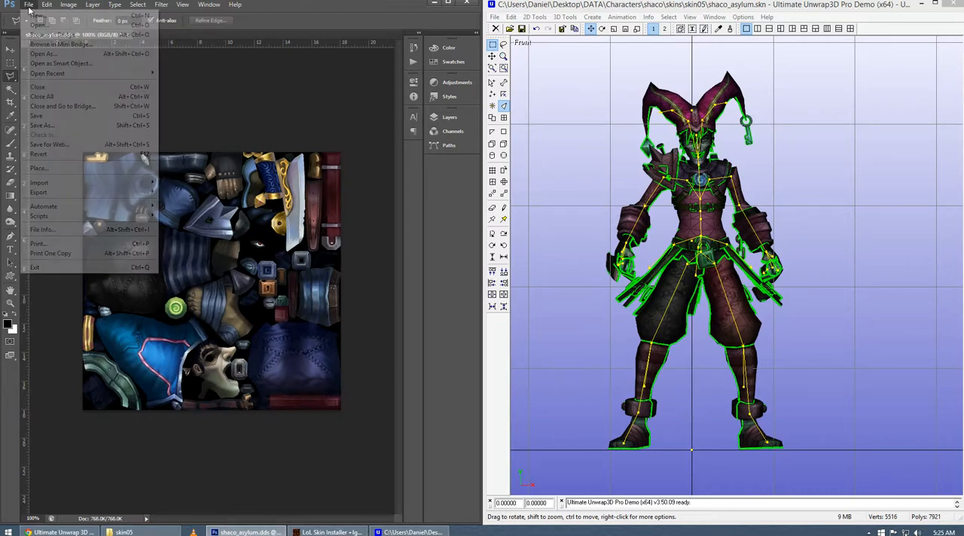
pyautogui.click(45, 112)
pyautogui.click(302, 133)
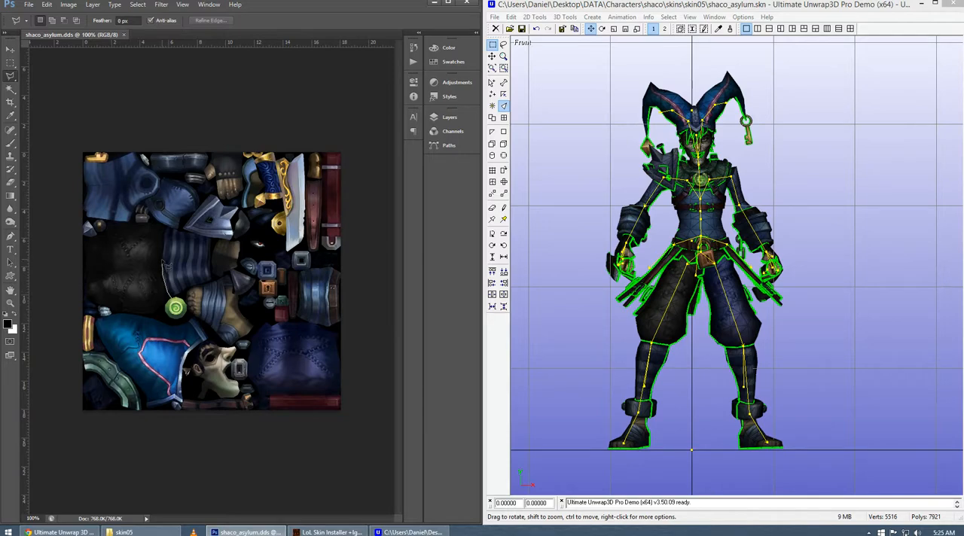
# Outline the blue striped piece beside the black trouser leg with a Polygonal Lasso selection.
pyautogui.click(162, 260)
pyautogui.click(165, 241)
pyautogui.click(211, 238)
pyautogui.click(211, 280)
pyautogui.doubleClick(175, 300)
pyautogui.press('z')
pyautogui.moveTo(124, 210); pyautogui.dragTo(247, 322)
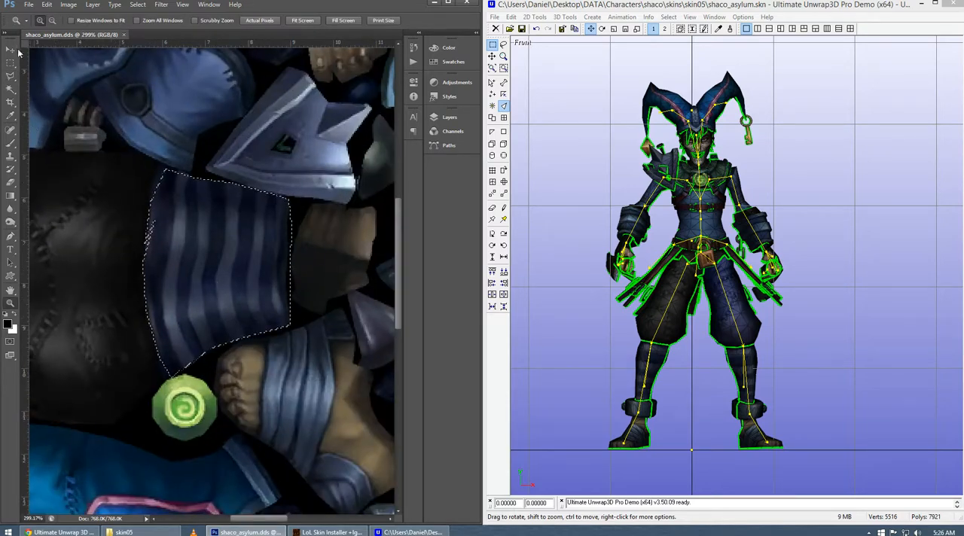
# Desaturate the selected blue striped piece with Hue/Saturation, setting Saturation to -100.
pyautogui.click(67, 5)
pyautogui.moveTo(85, 30)
pyautogui.click(237, 83)
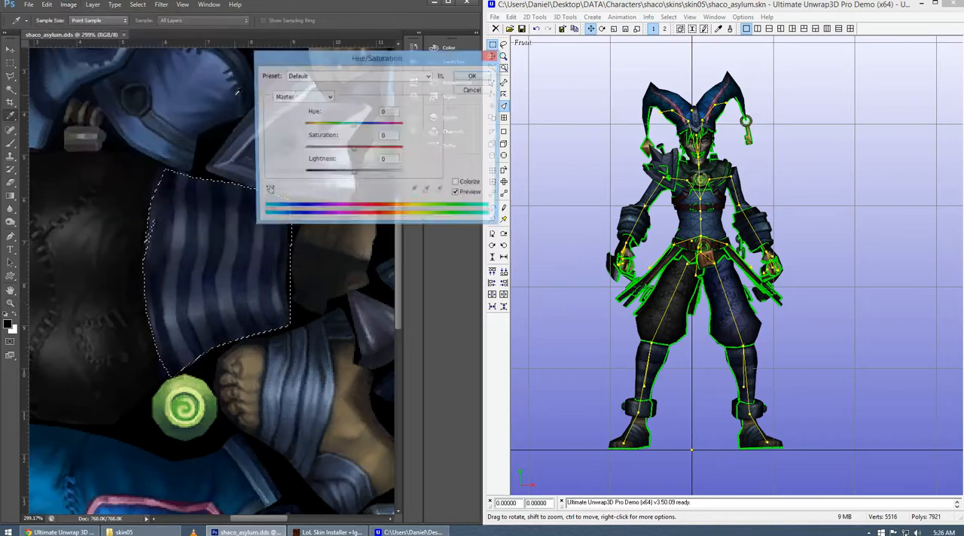
pyautogui.moveTo(354, 153); pyautogui.dragTo(282, 152)
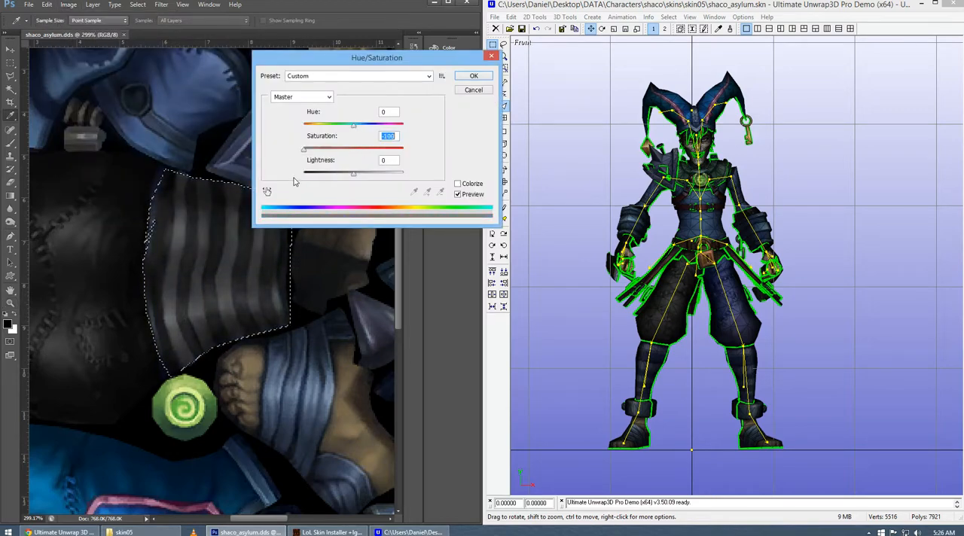
pyautogui.click(474, 76)
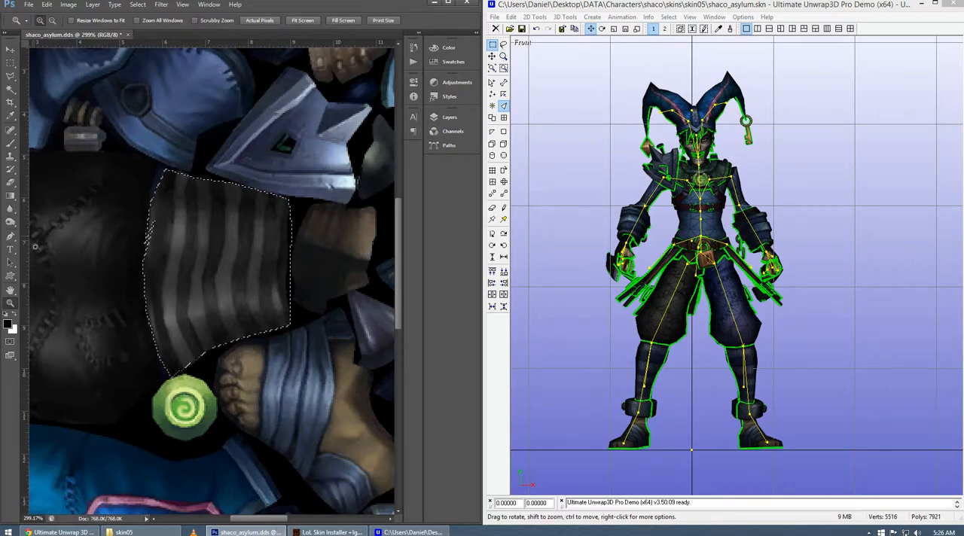
# Save the texture with the gray striped piece as a DXT1 ARGB 4 bpp, 1 bit alpha DDS.
pyautogui.press('b')
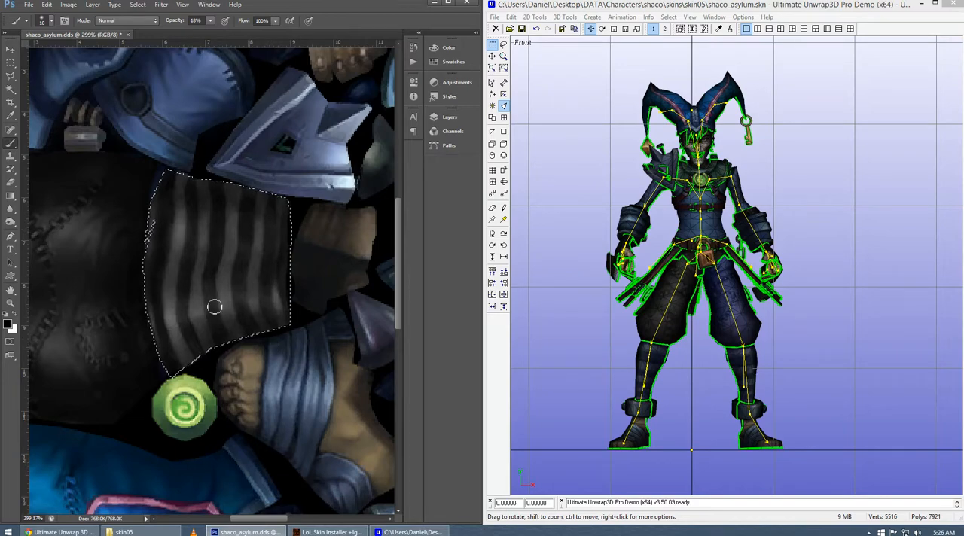
pyautogui.click(29, 5)
pyautogui.click(49, 124)
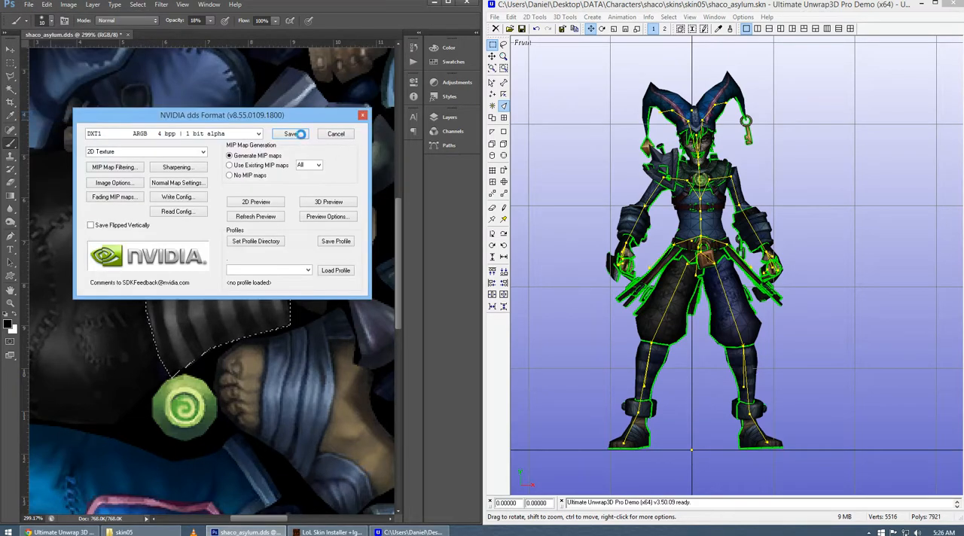
pyautogui.click(300, 135)
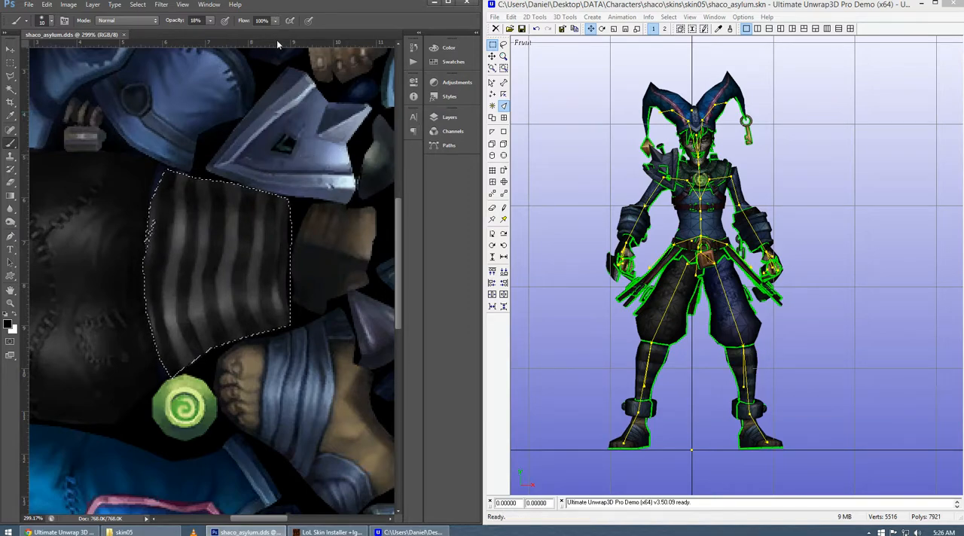
# Clear the selection and outline the striped piece's narrow edge strip beside the trouser leg and the adjacent light stripe with the Polygonal Lasso.
pyautogui.hotkey('ctrl', 'd')
pyautogui.press('l')
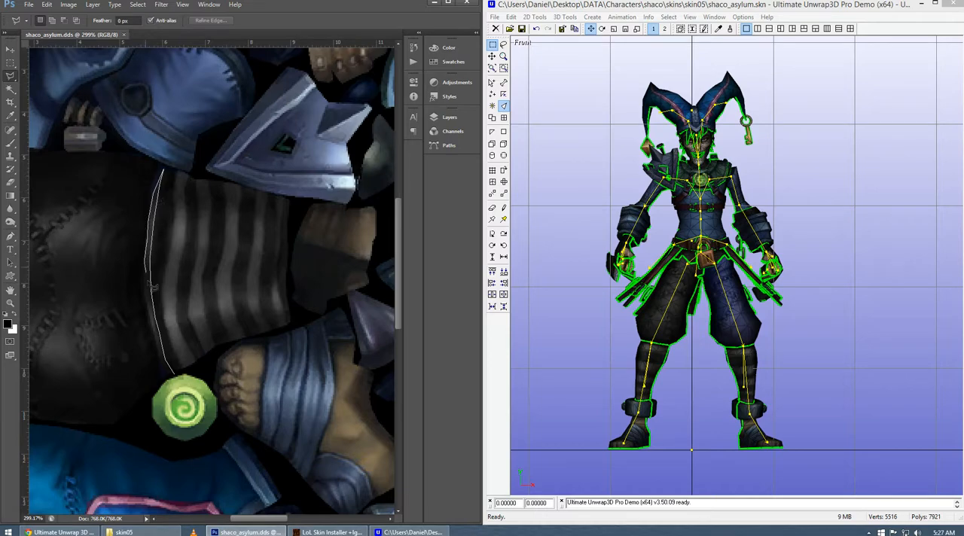
pyautogui.click(145, 290)
pyautogui.click(151, 327)
pyautogui.doubleClick(172, 377)
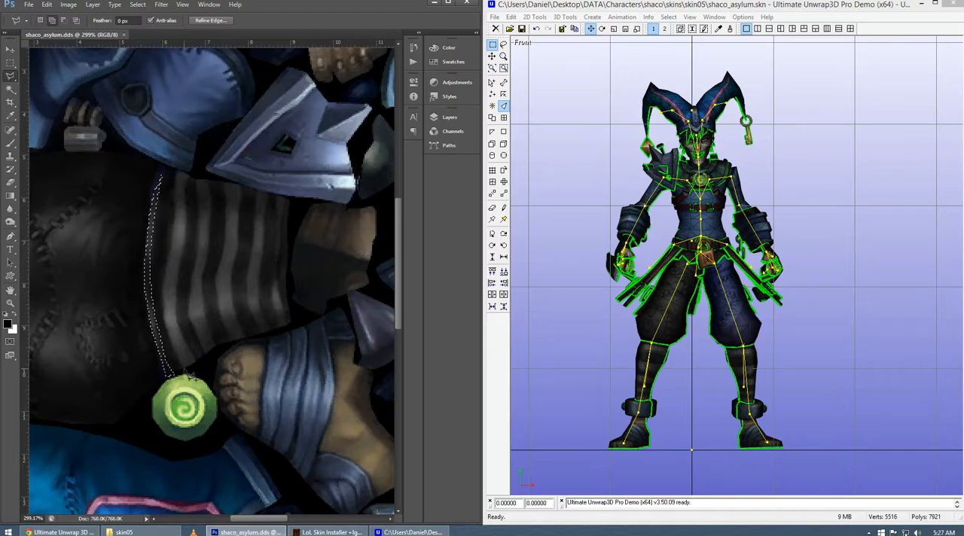
pyautogui.click(184, 373)
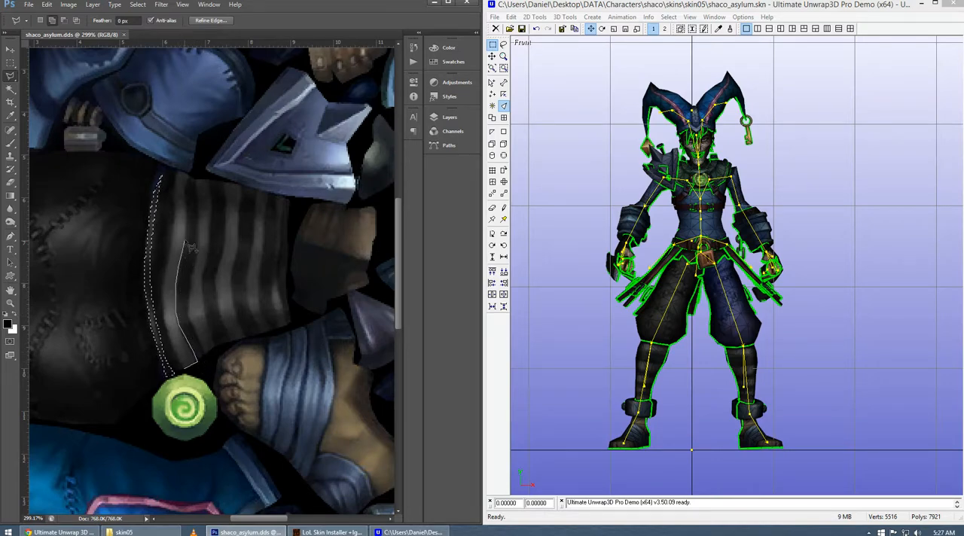
pyautogui.click(181, 172)
pyautogui.click(175, 176)
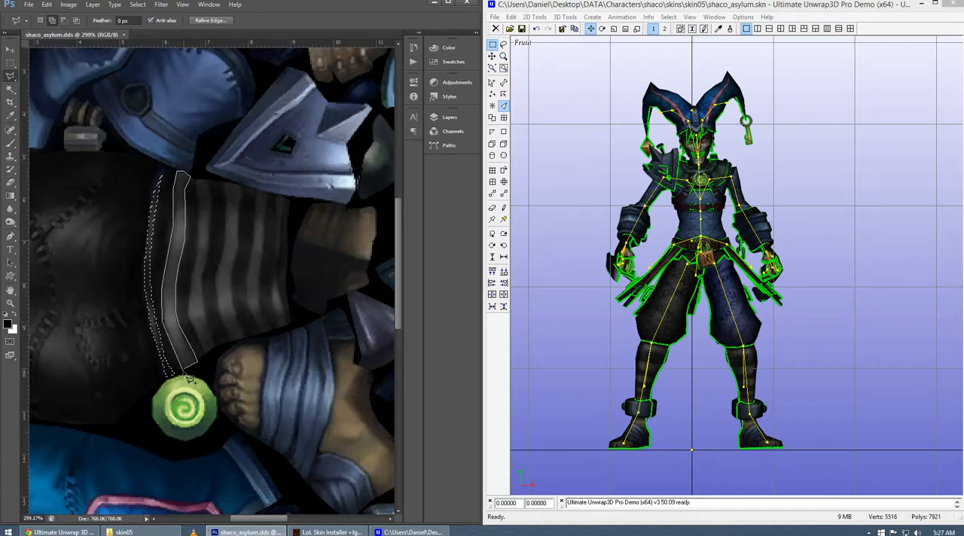
pyautogui.doubleClick(190, 377)
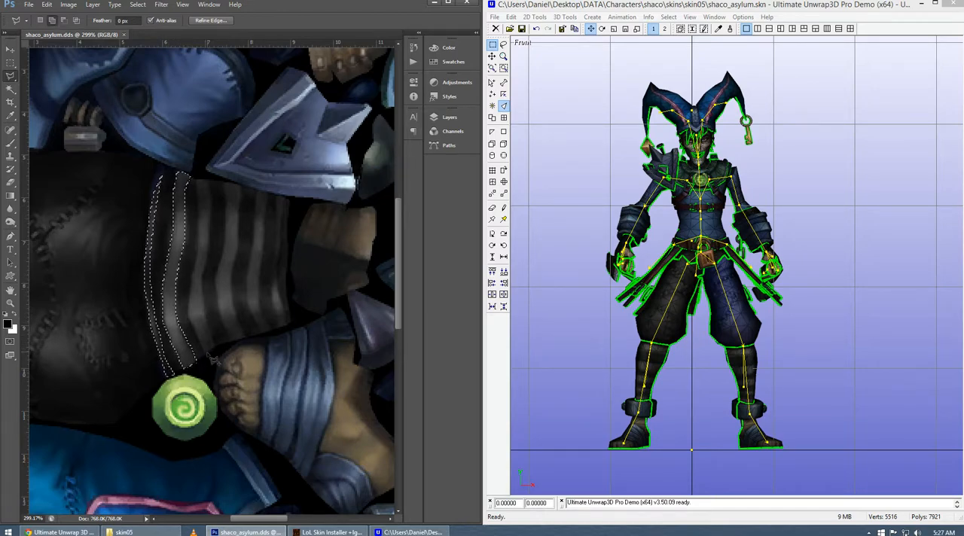
# Add the next light stripe, the third counting from the trouser leg, to the Polygonal Lasso selection.
pyautogui.click(204, 355)
pyautogui.click(216, 347)
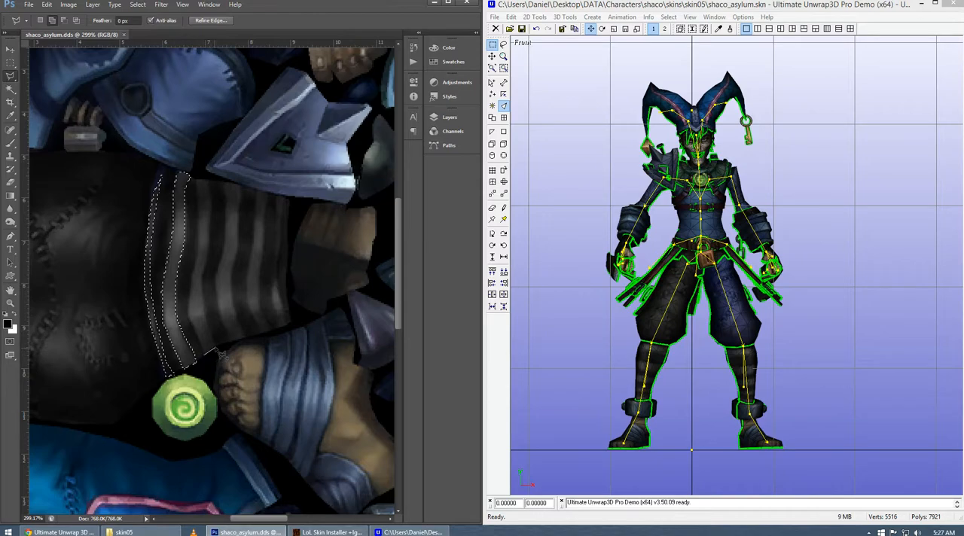
pyautogui.click(205, 310)
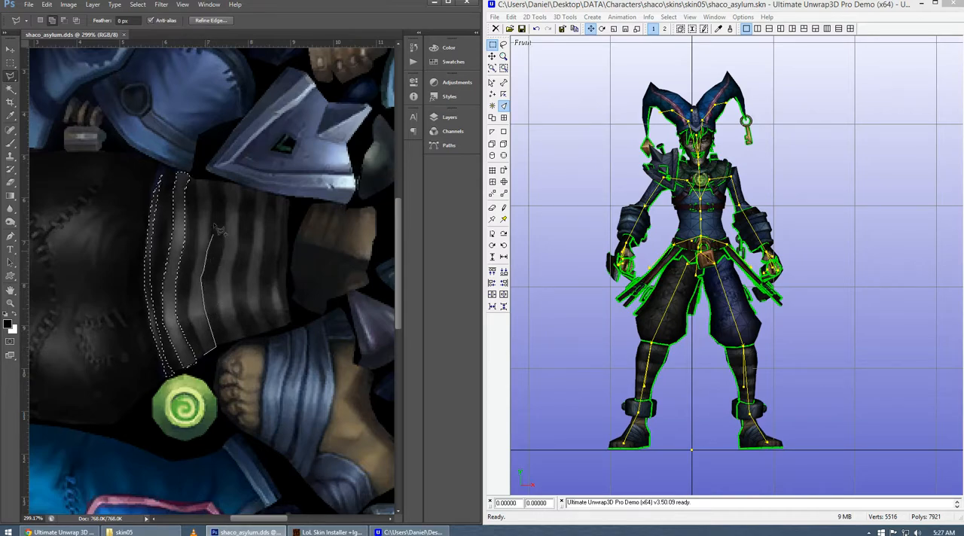
pyautogui.click(209, 183)
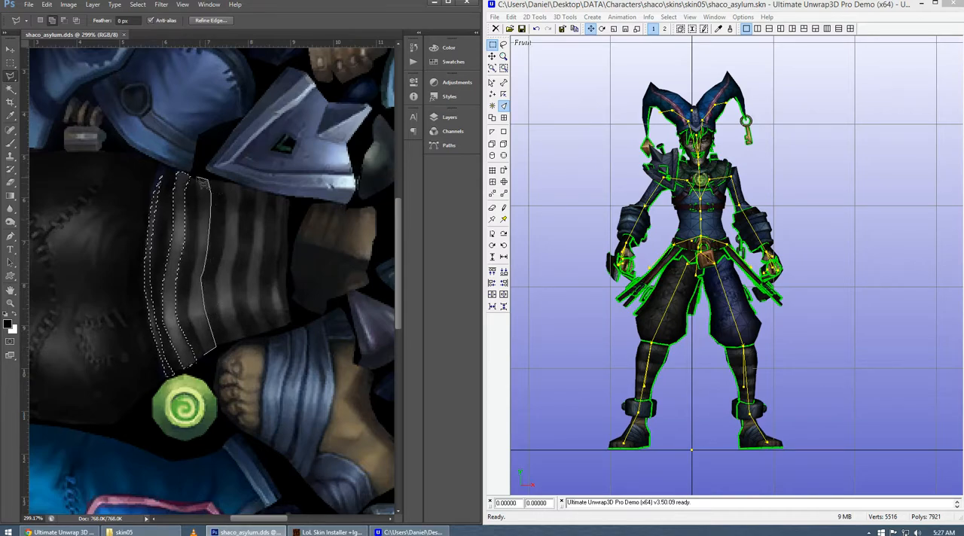
pyautogui.click(198, 180)
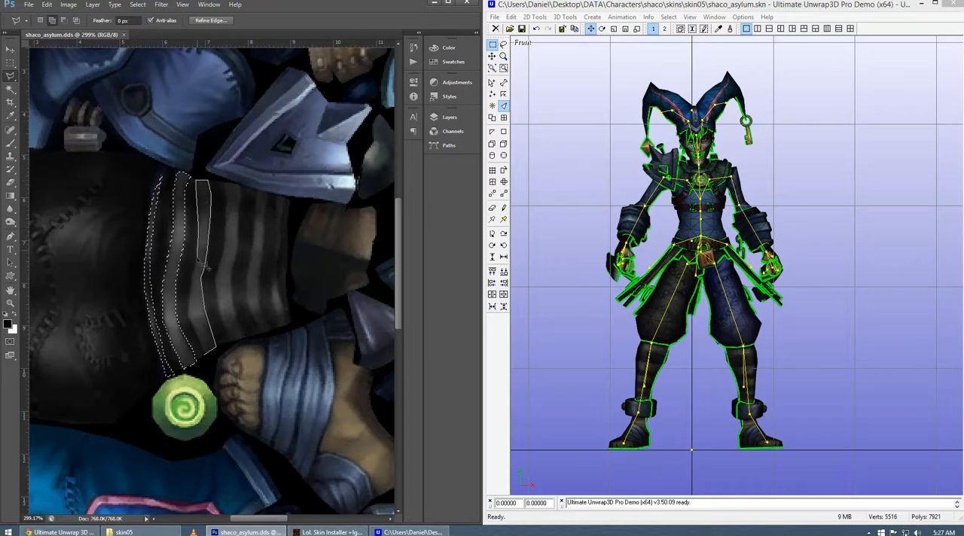
pyautogui.click(190, 332)
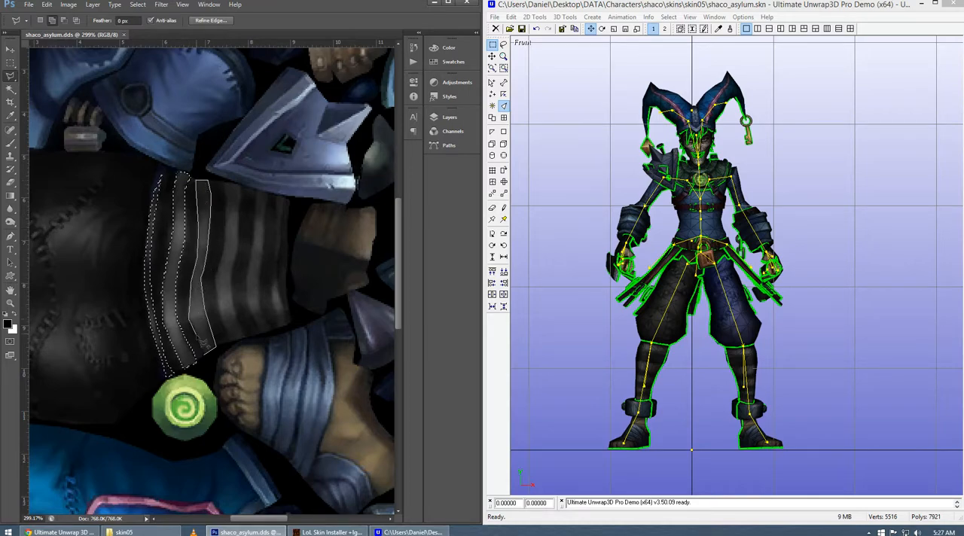
pyautogui.doubleClick(210, 363)
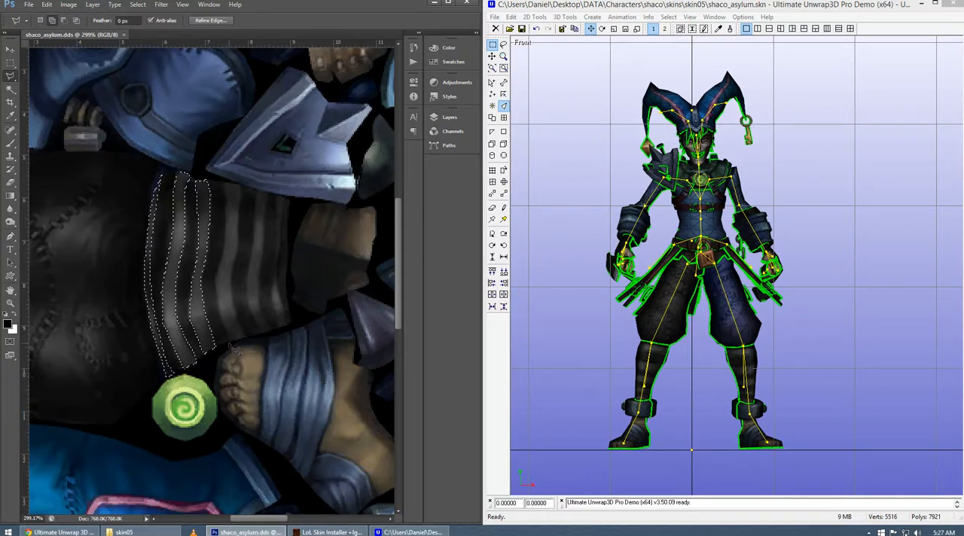
# Add the fourth light stripe from the trouser leg to the Polygonal Lasso selection.
pyautogui.click(231, 339)
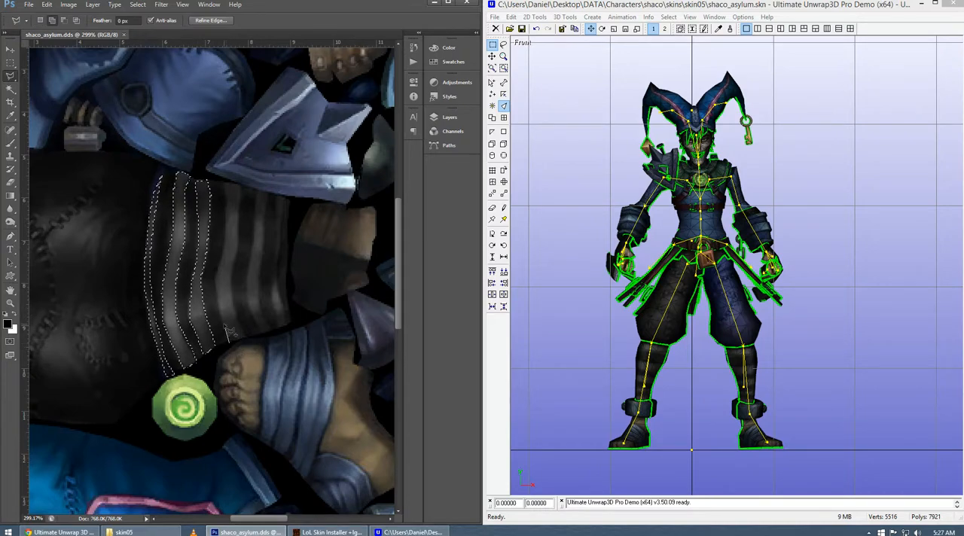
pyautogui.click(219, 270)
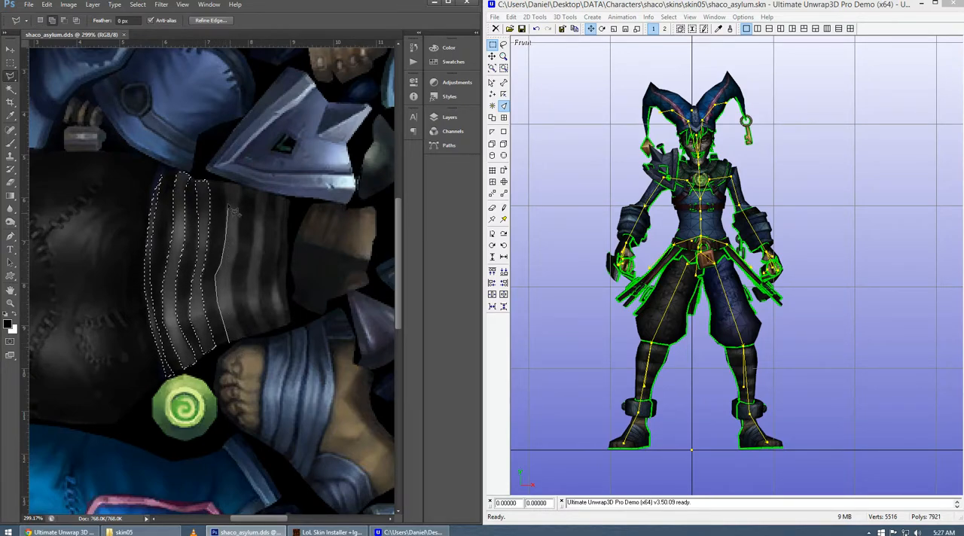
pyautogui.click(226, 183)
pyautogui.click(242, 187)
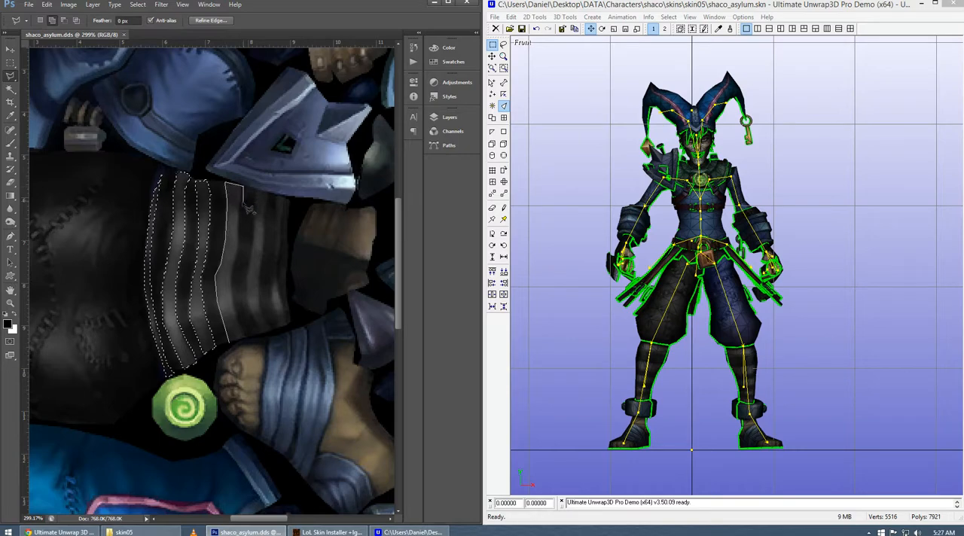
pyautogui.click(239, 243)
pyautogui.click(230, 278)
pyautogui.click(236, 311)
pyautogui.click(248, 337)
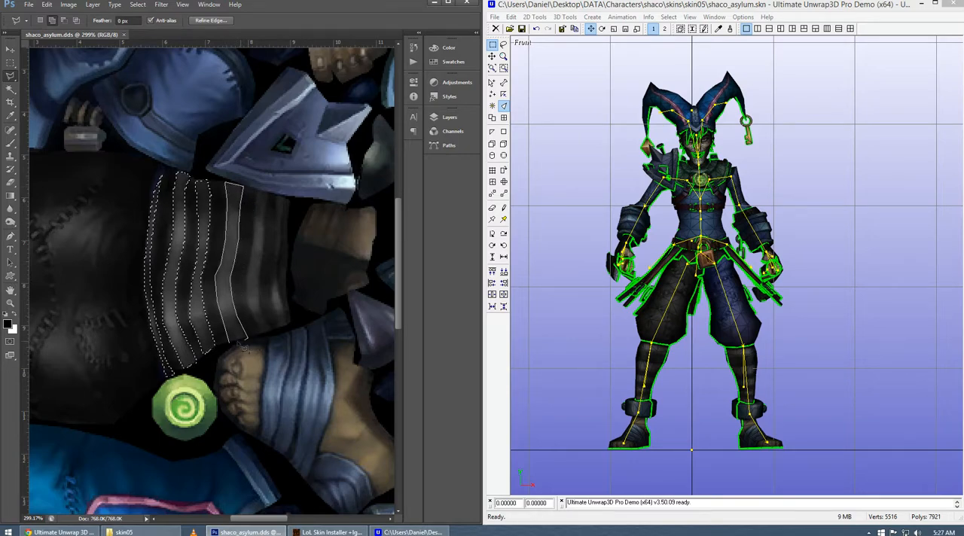
pyautogui.click(238, 348)
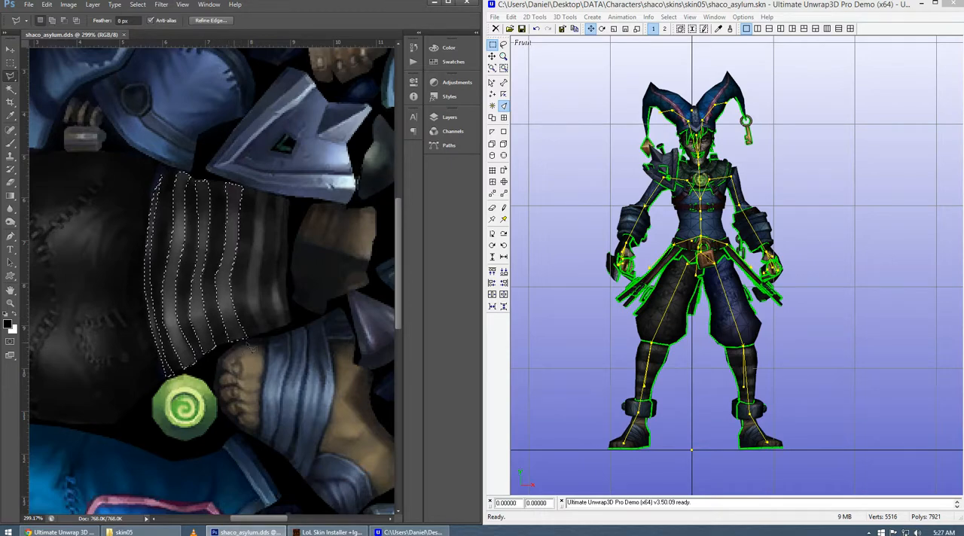
# Add the fifth light stripe and the narrow strip along the piece's far edge to the lasso selection.
pyautogui.click(262, 334)
pyautogui.click(272, 330)
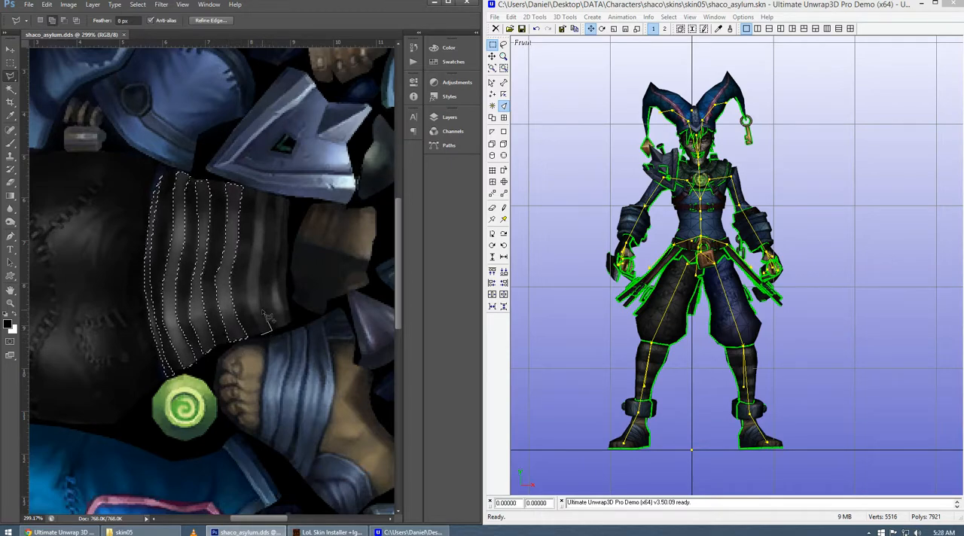
pyautogui.click(257, 296)
pyautogui.click(264, 240)
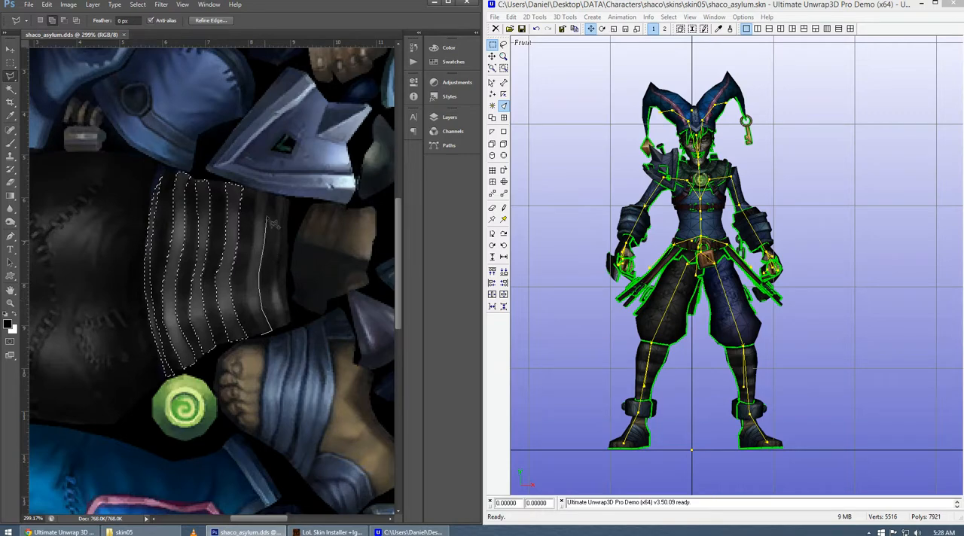
pyautogui.click(269, 194)
pyautogui.click(256, 191)
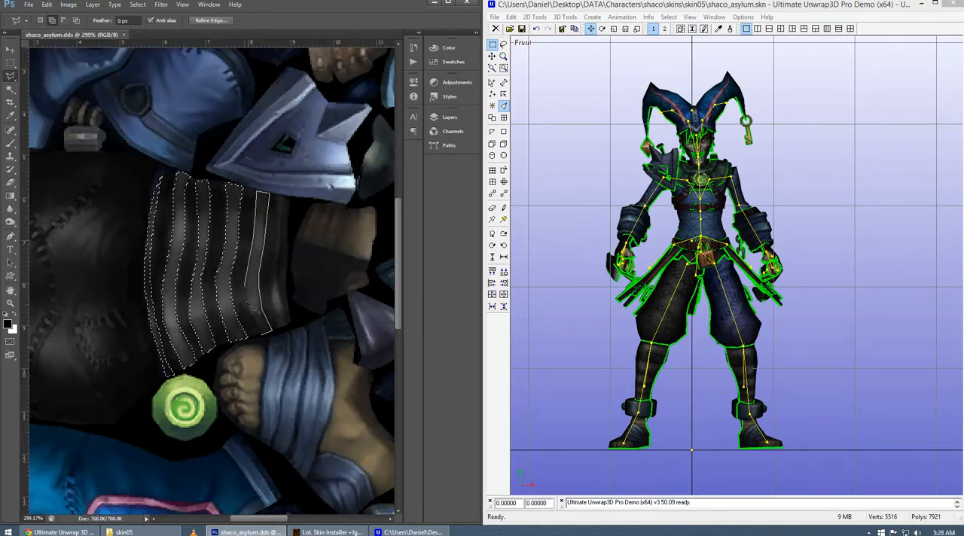
pyautogui.click(265, 340)
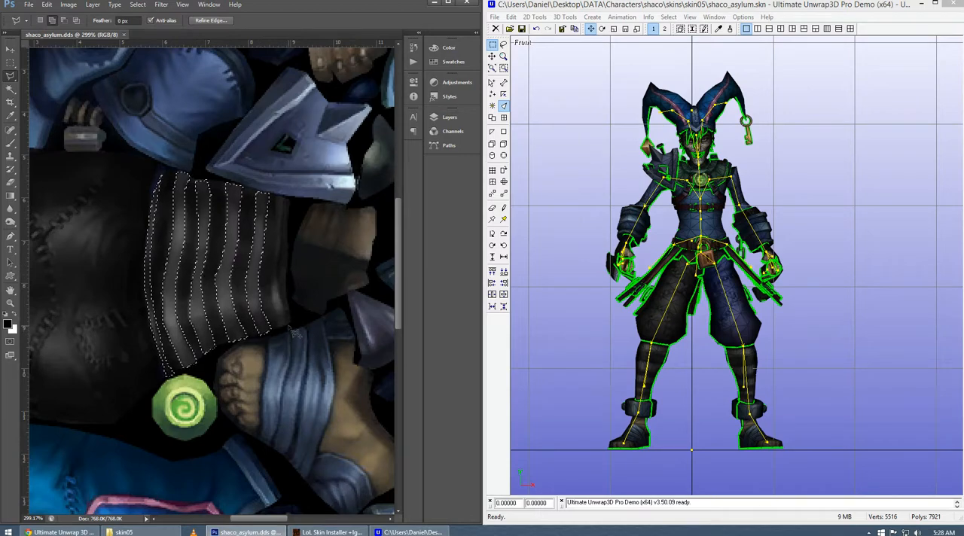
pyautogui.click(288, 325)
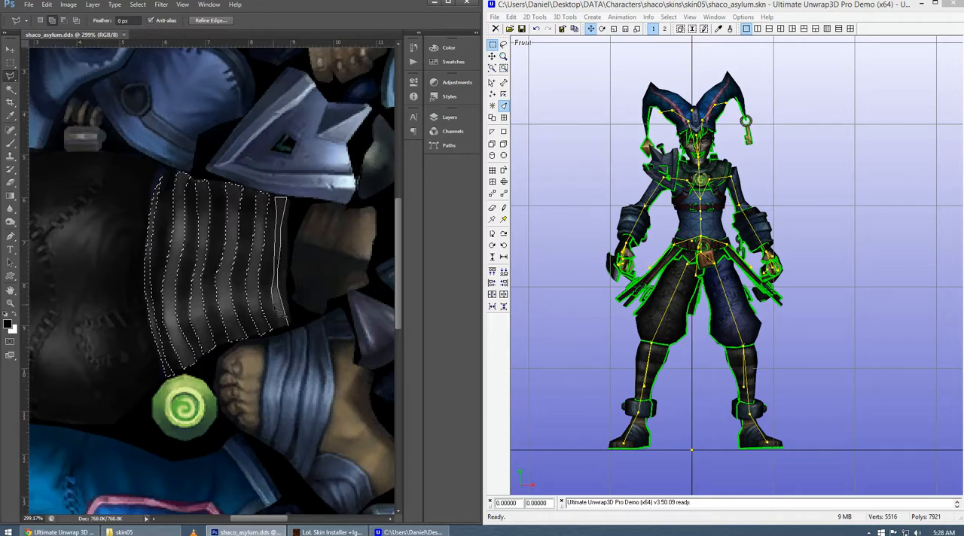
pyautogui.click(294, 332)
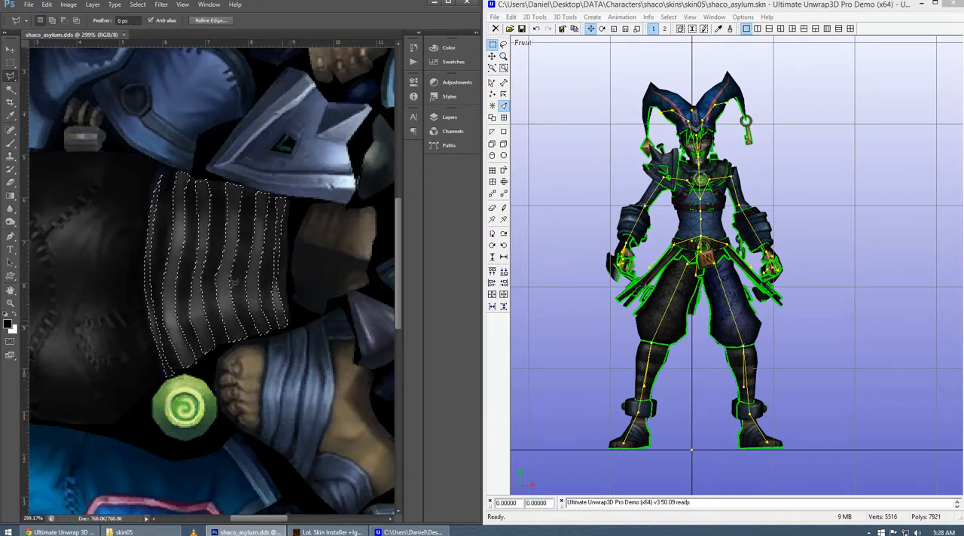
# Recolor the selected stripes red with Color Balance, setting the red level to +43 in shadows and +72 in highlights.
pyautogui.click(68, 5)
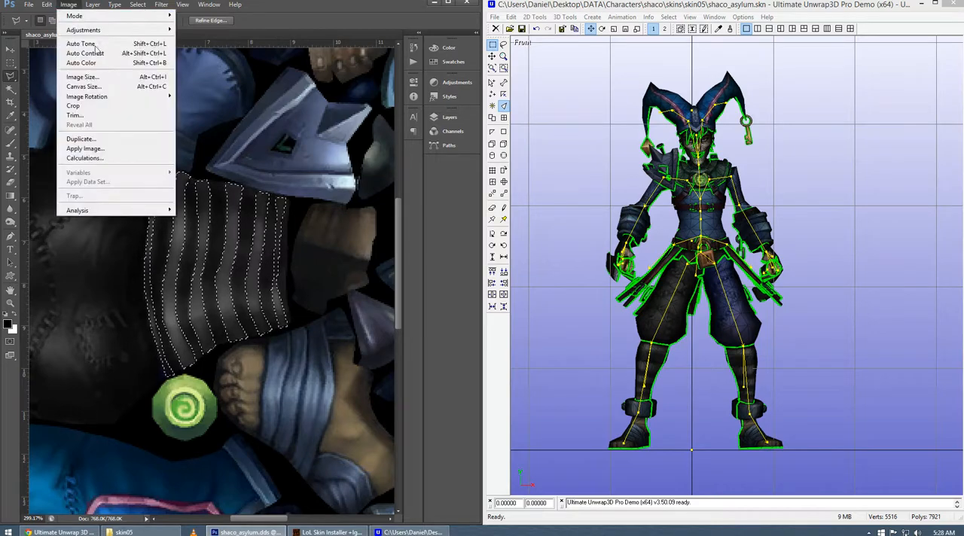
pyautogui.moveTo(98, 30)
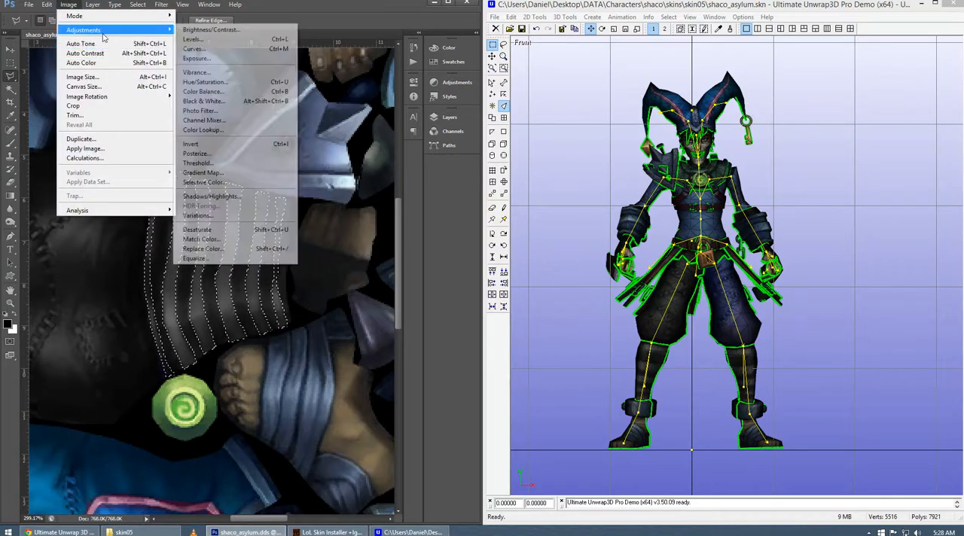
pyautogui.click(196, 92)
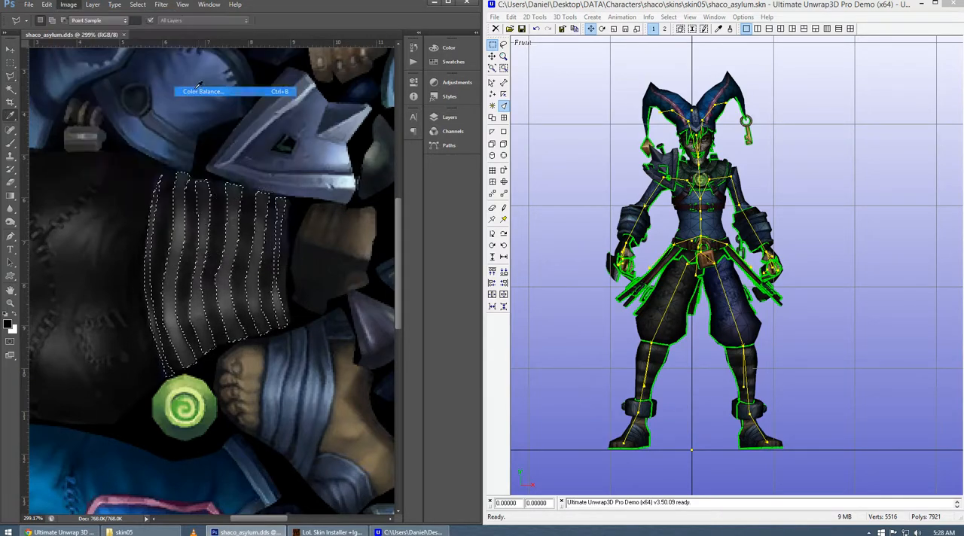
pyautogui.moveTo(754, 88); pyautogui.dragTo(230, 47)
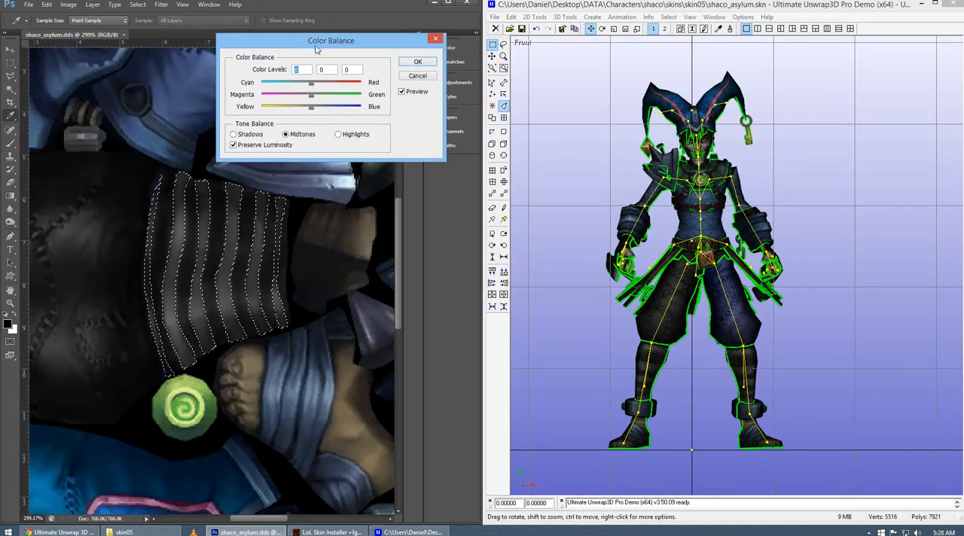
pyautogui.moveTo(316, 50); pyautogui.dragTo(335, 42)
pyautogui.moveTo(338, 79)
pyautogui.mouseDown()
pyautogui.moveTo(372, 75)
pyautogui.moveTo(341, 76)
pyautogui.moveTo(394, 87)
pyautogui.moveTo(352, 90)
pyautogui.mouseUp()
pyautogui.click(273, 128)
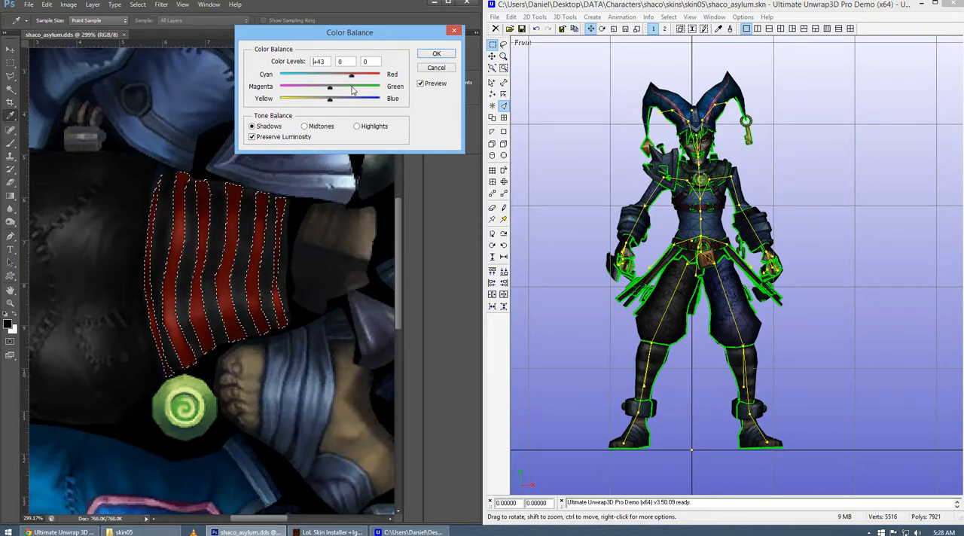
pyautogui.click(358, 126)
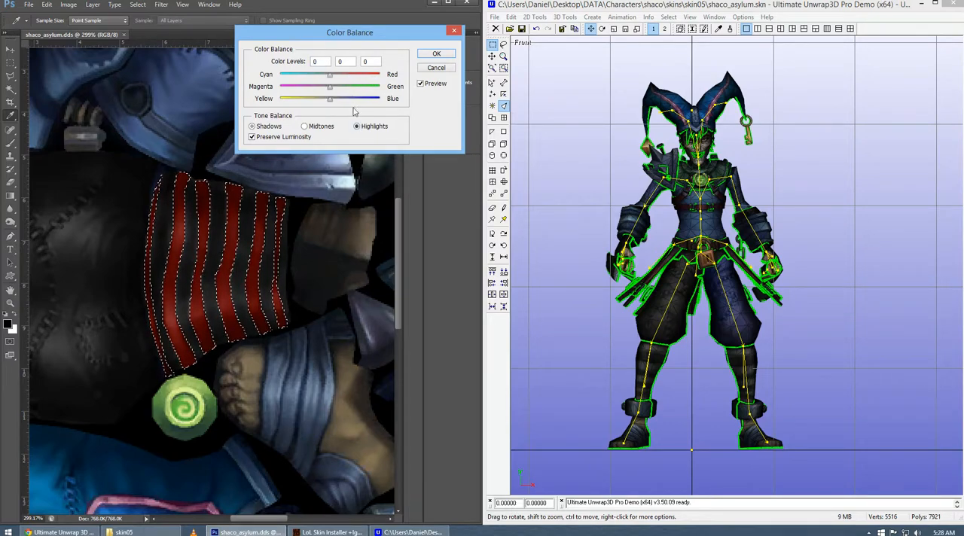
pyautogui.moveTo(349, 78); pyautogui.dragTo(367, 83)
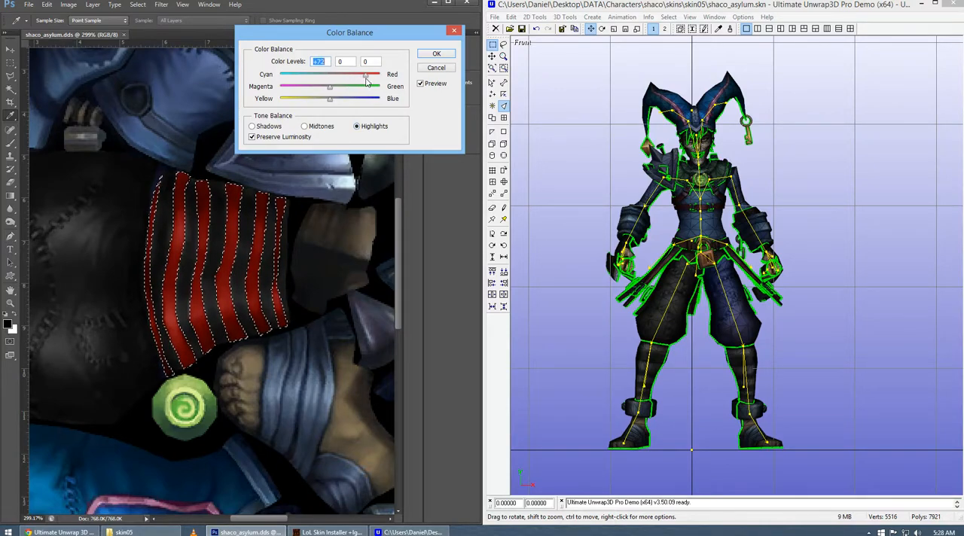
pyautogui.click(424, 58)
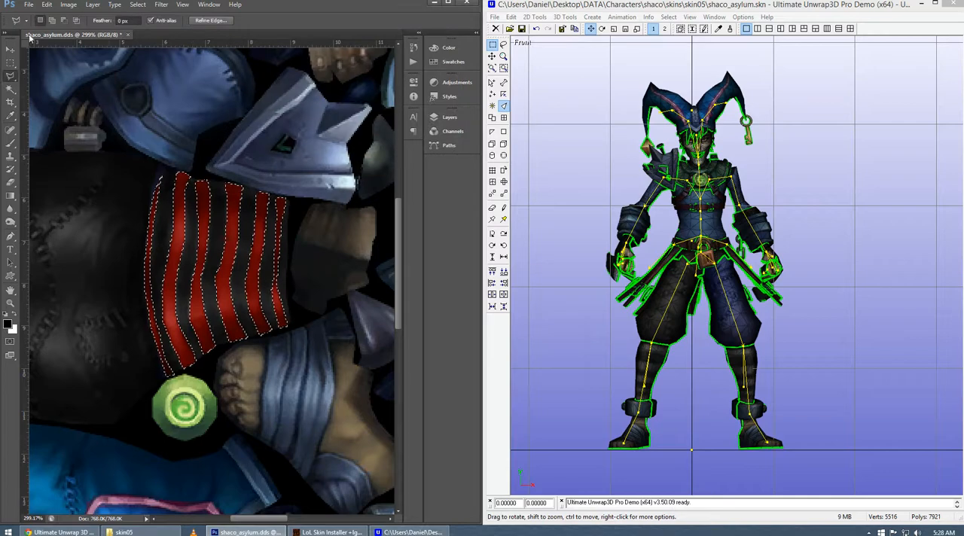
# Darken the selected red stripes with Brightness/Contrast, using brightness -33 and contrast 28.
pyautogui.click(67, 5)
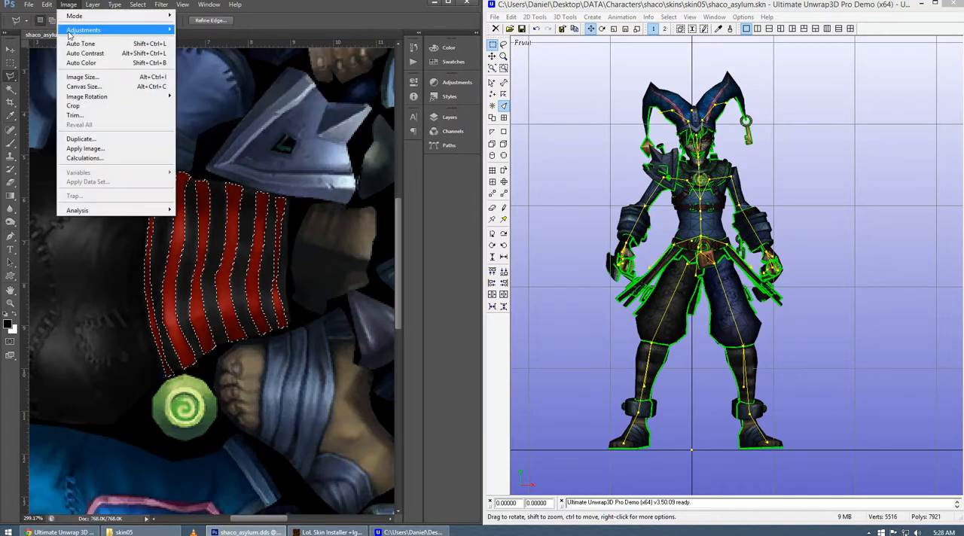
pyautogui.moveTo(140, 33)
pyautogui.click(193, 30)
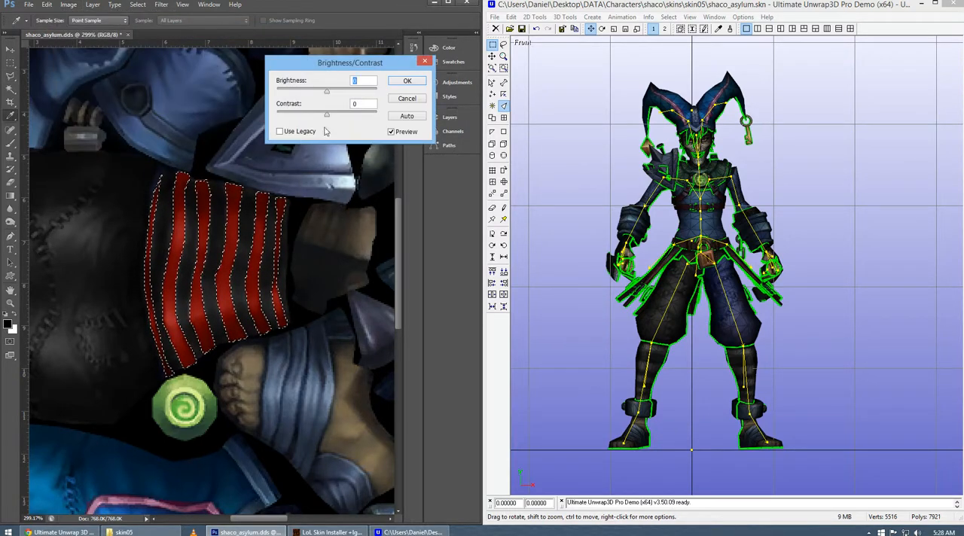
pyautogui.moveTo(328, 117); pyautogui.dragTo(316, 95)
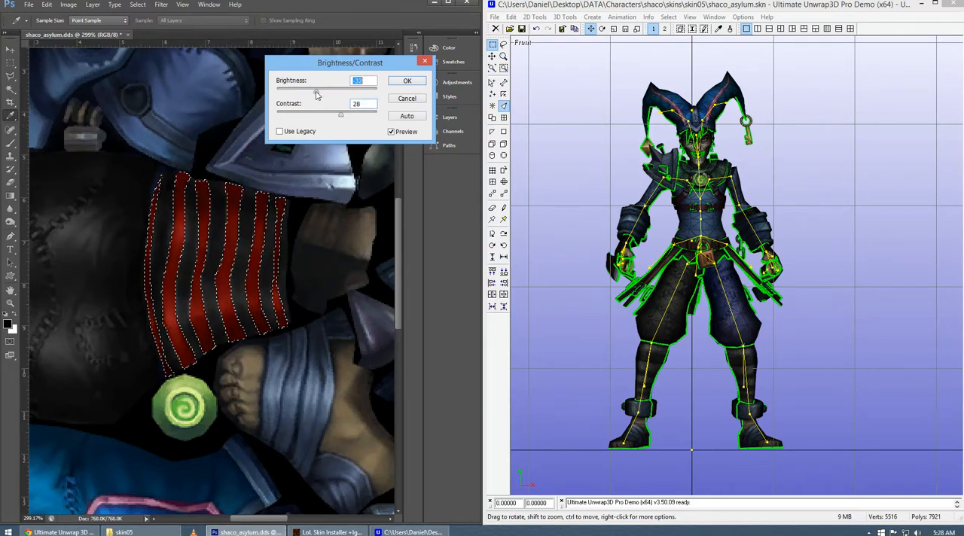
pyautogui.click(407, 81)
# Save the texture shaco_asylum.dds and accept the DDS export options.
pyautogui.click(29, 5)
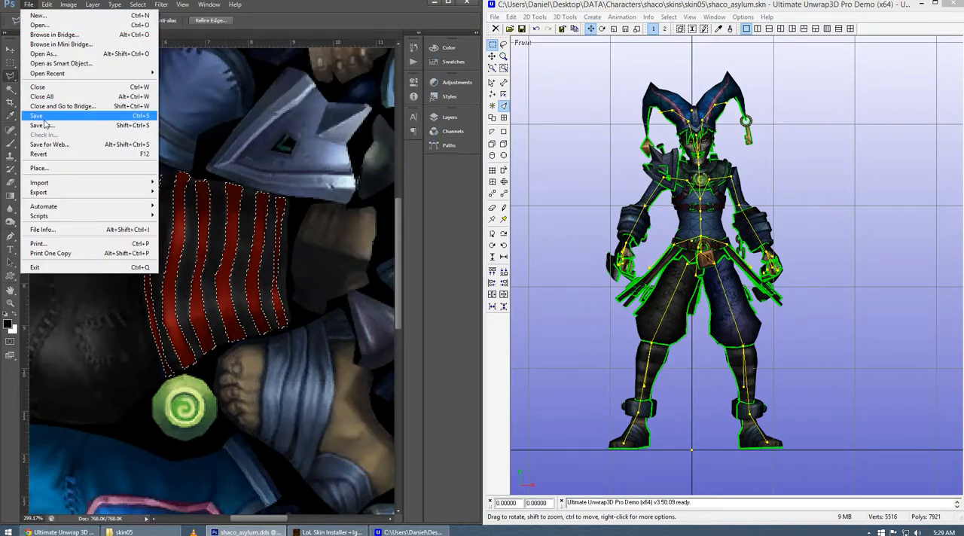
pyautogui.click(43, 117)
pyautogui.click(297, 134)
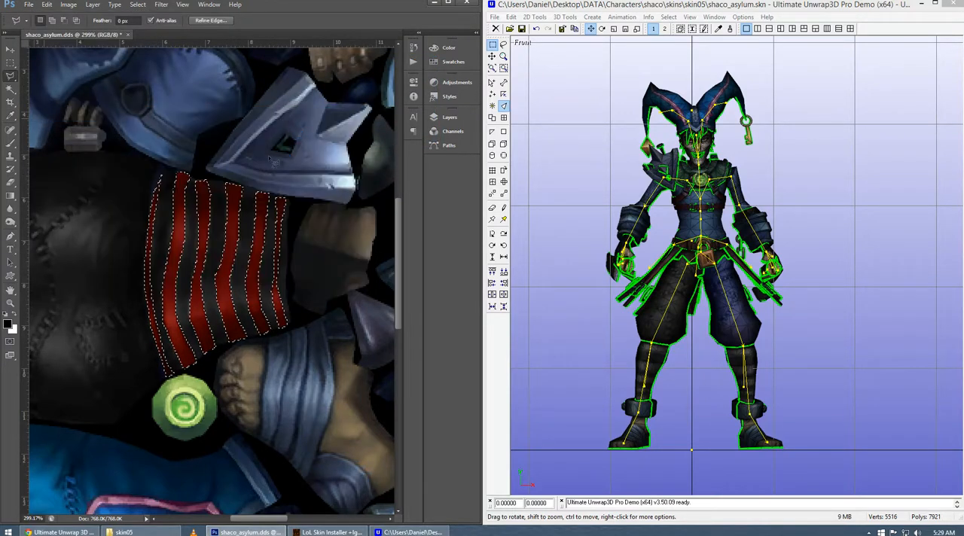
# Switch to Ultimate Unwrap3D and inspect the striped lower legs on the model from the front and the back.
pyautogui.moveTo(587, 391); pyautogui.dragTo(661, 404)
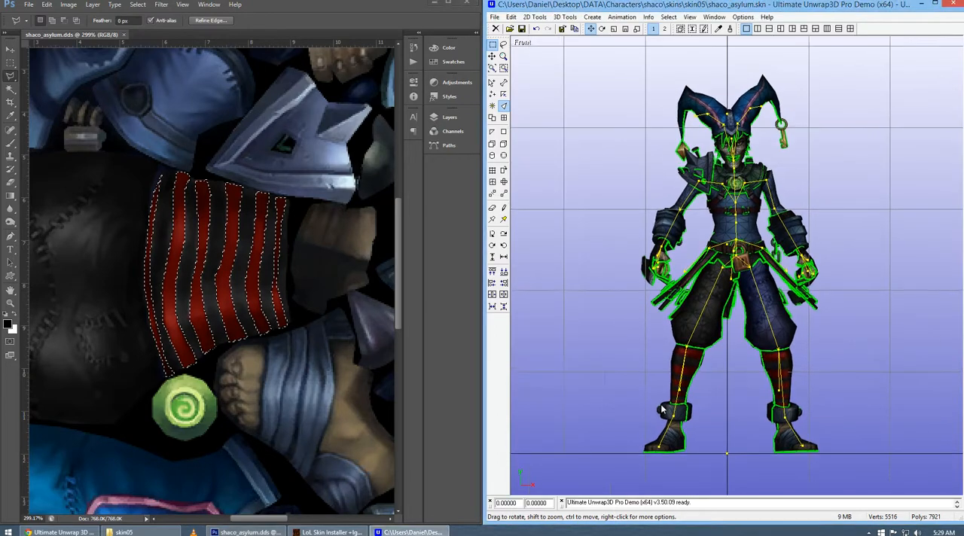
pyautogui.scroll(8, 769, 376)
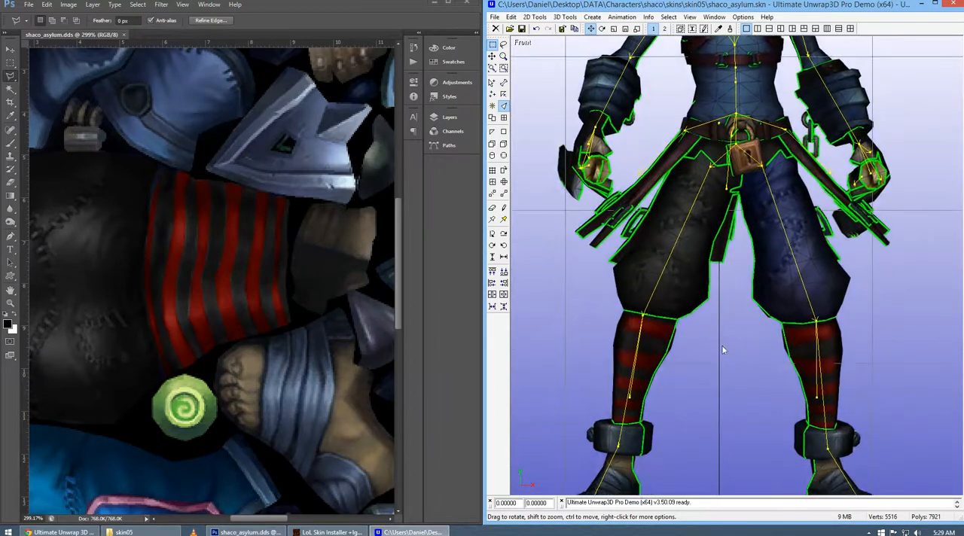
pyautogui.moveTo(722, 357); pyautogui.dragTo(665, 295)
pyautogui.moveTo(607, 327); pyautogui.dragTo(635, 322)
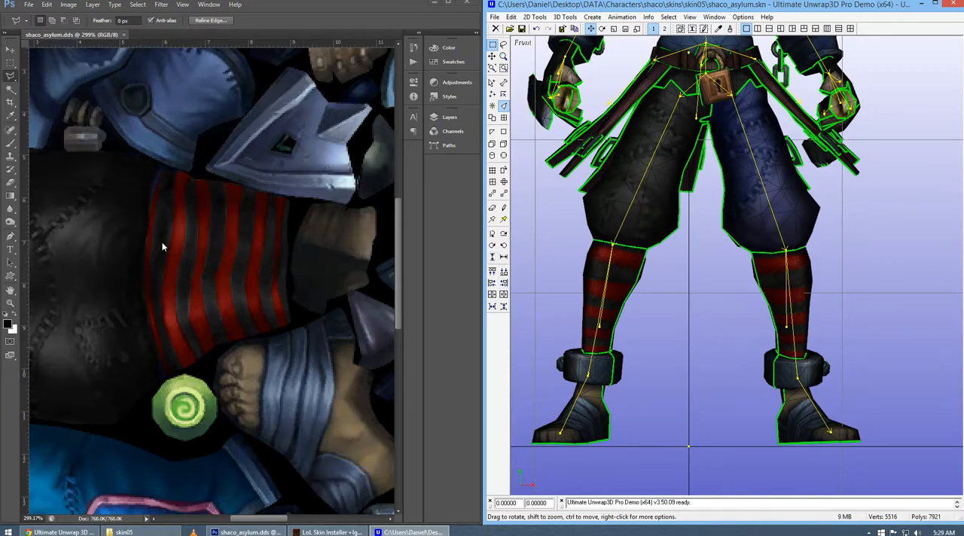
pyautogui.press('b')
pyautogui.moveTo(725, 260); pyautogui.dragTo(721, 284)
pyautogui.click(251, 7)
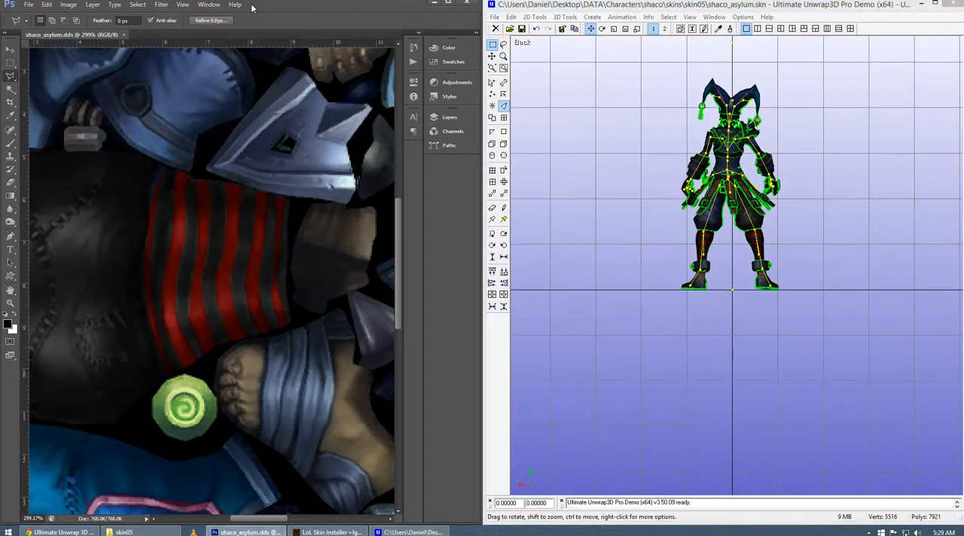
pyautogui.hotkey('ctrl', 'z')
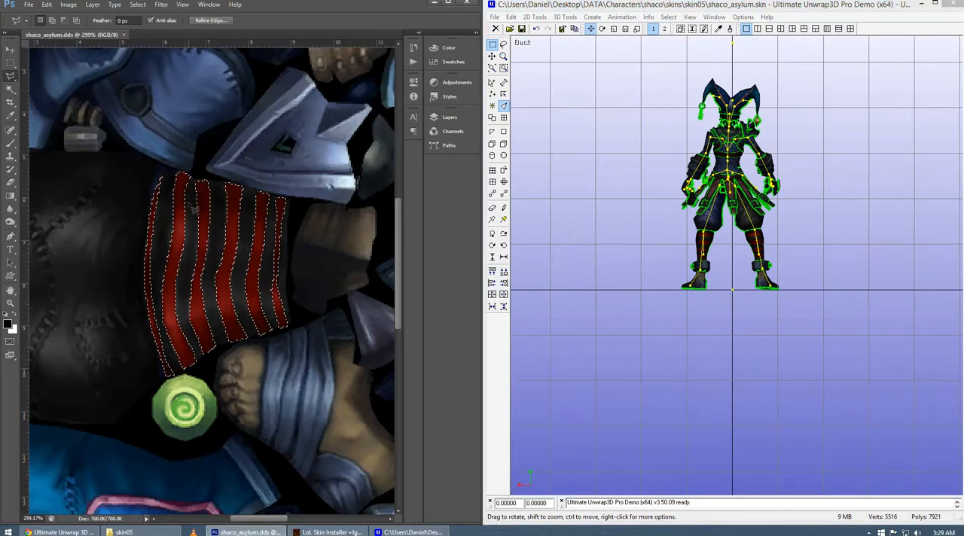
pyautogui.click(656, 266)
pyautogui.scroll(5, 670, 283)
pyautogui.scroll(5, 672, 285)
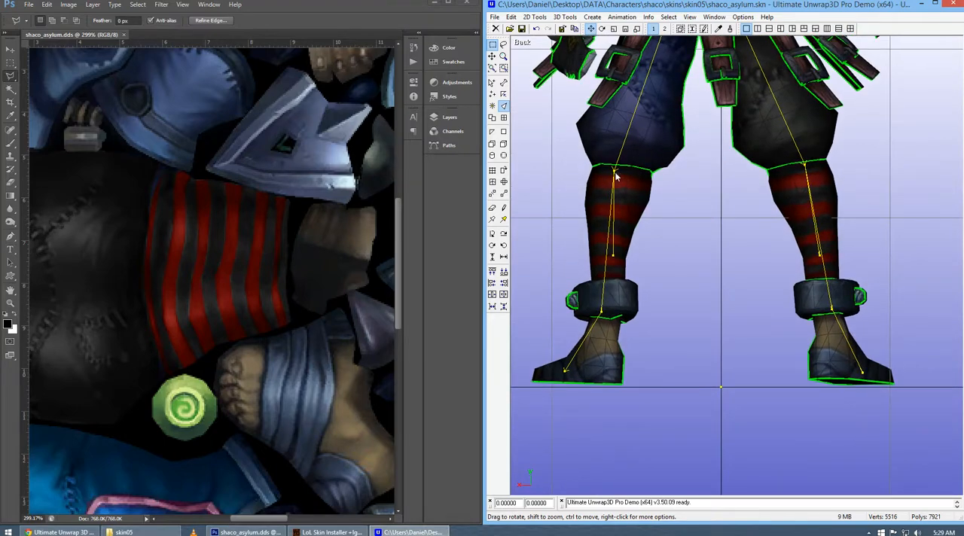
pyautogui.moveTo(646, 210); pyautogui.dragTo(636, 298)
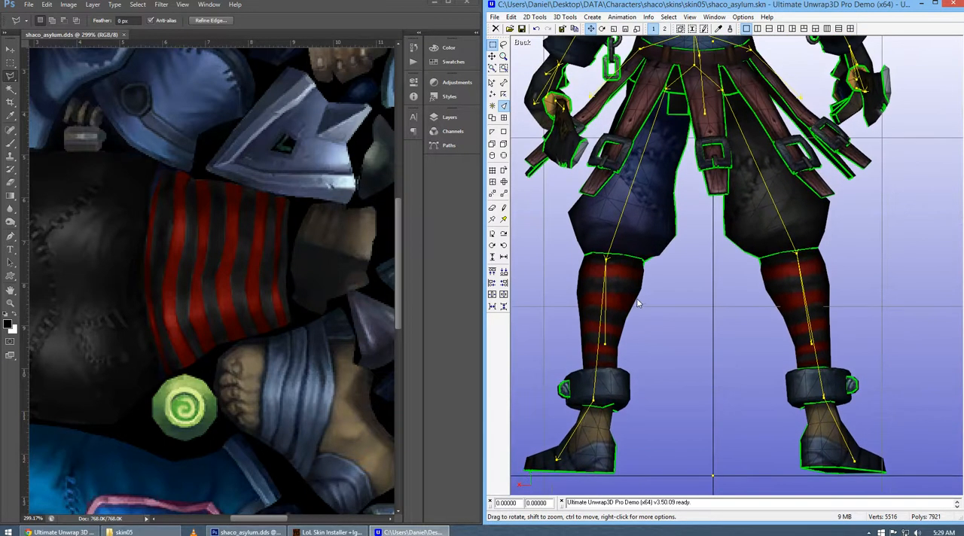
pyautogui.moveTo(630, 200); pyautogui.dragTo(630, 300)
# Switch to Photoshop, clear the stripe selection and fit the whole texture on screen.
pyautogui.click(283, 15)
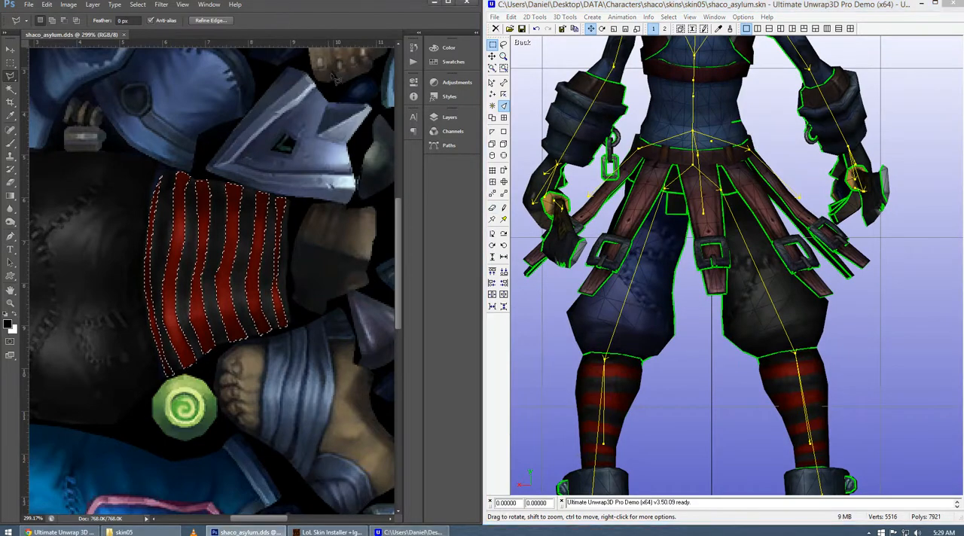
pyautogui.press('z')
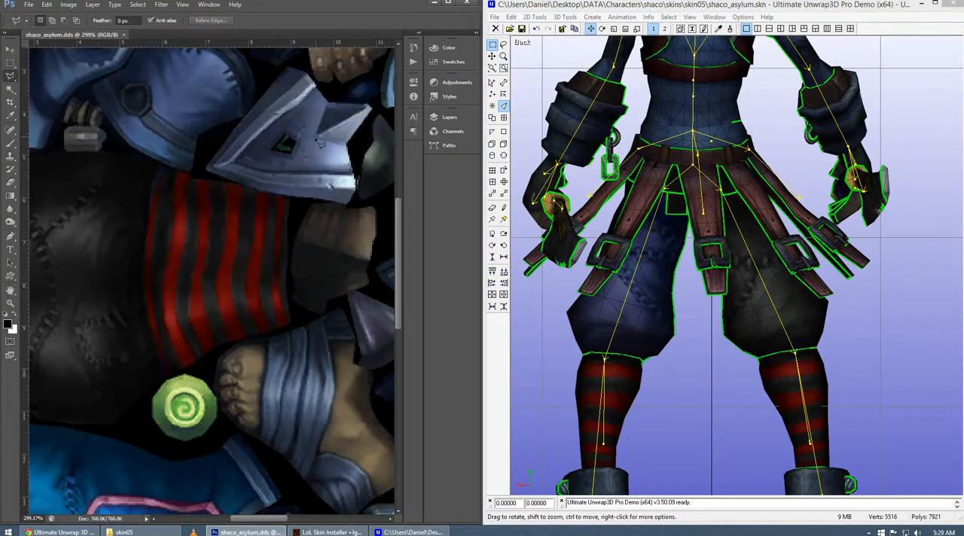
pyautogui.rightClick(315, 183)
pyautogui.click(337, 189)
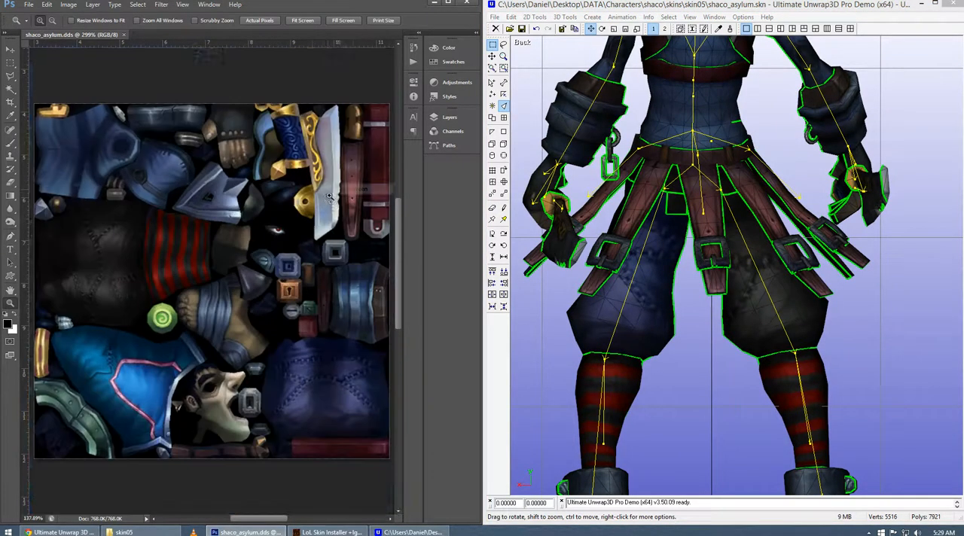
# Switch to Ultimate Unwrap3D and examine the model from the front, comparing the torso, arms, trousers and striped legs.
pyautogui.click(616, 6)
pyautogui.press('f')
pyautogui.moveTo(665, 183); pyautogui.dragTo(651, 283)
pyautogui.scroll(5, 651, 288)
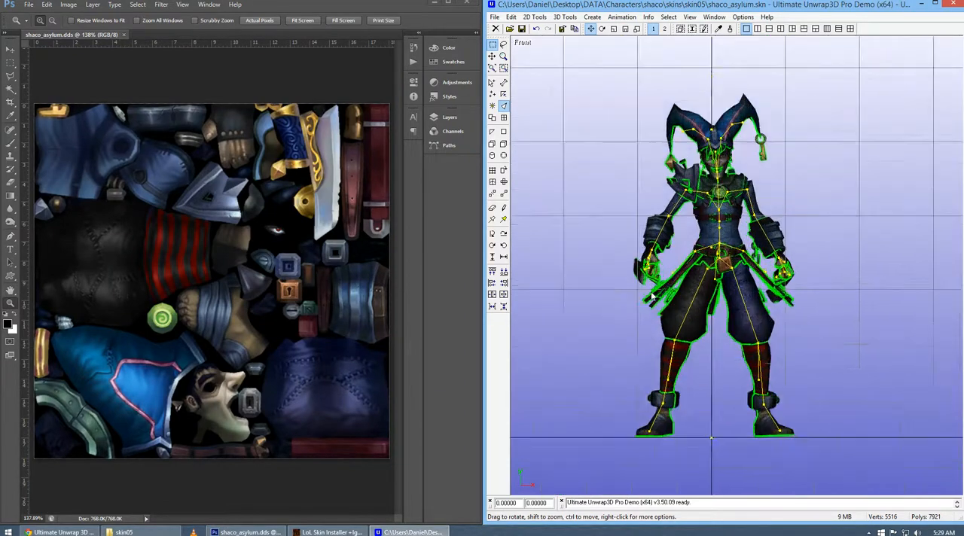
pyautogui.click(307, 8)
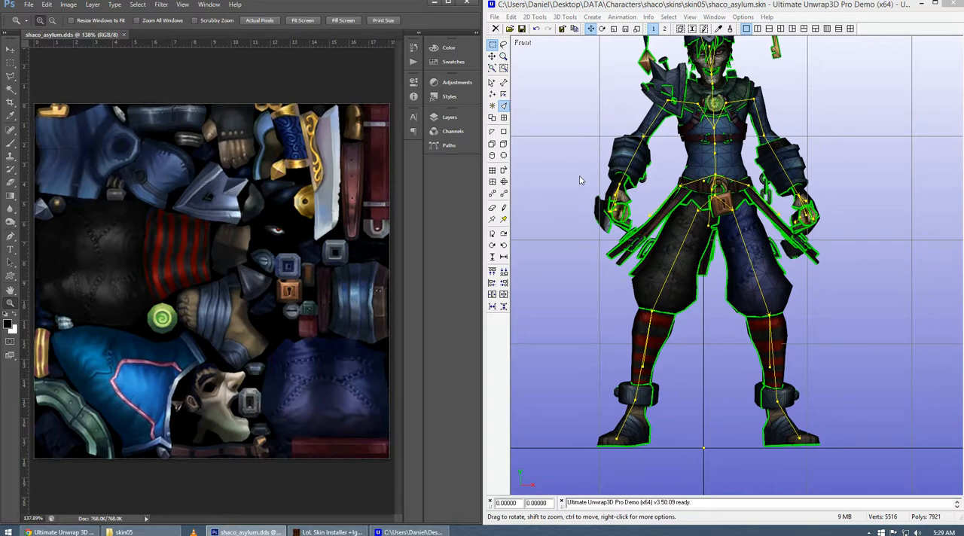
pyautogui.moveTo(670, 149); pyautogui.dragTo(659, 217)
pyautogui.scroll(6, 659, 217)
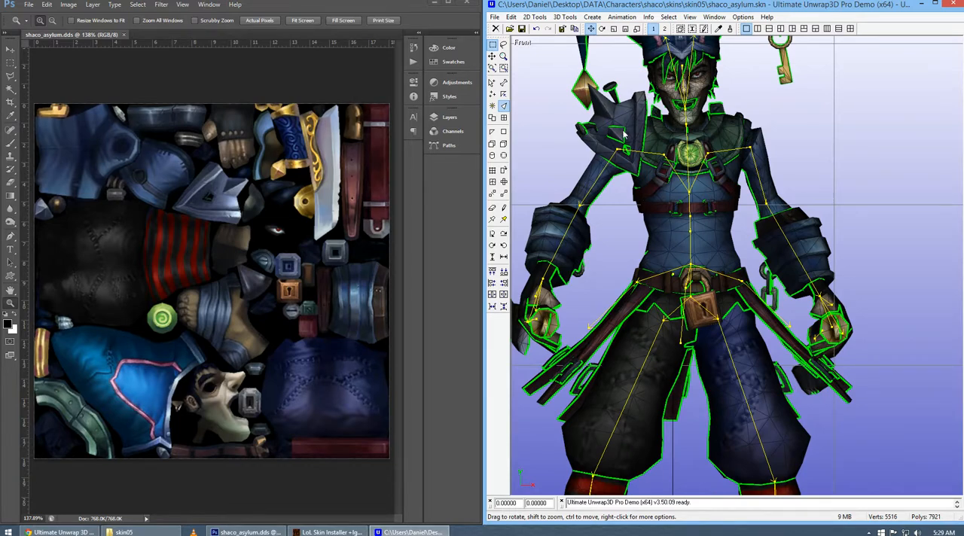
pyautogui.moveTo(650, 270); pyautogui.dragTo(650, 172)
pyautogui.moveTo(635, 237); pyautogui.dragTo(628, 134)
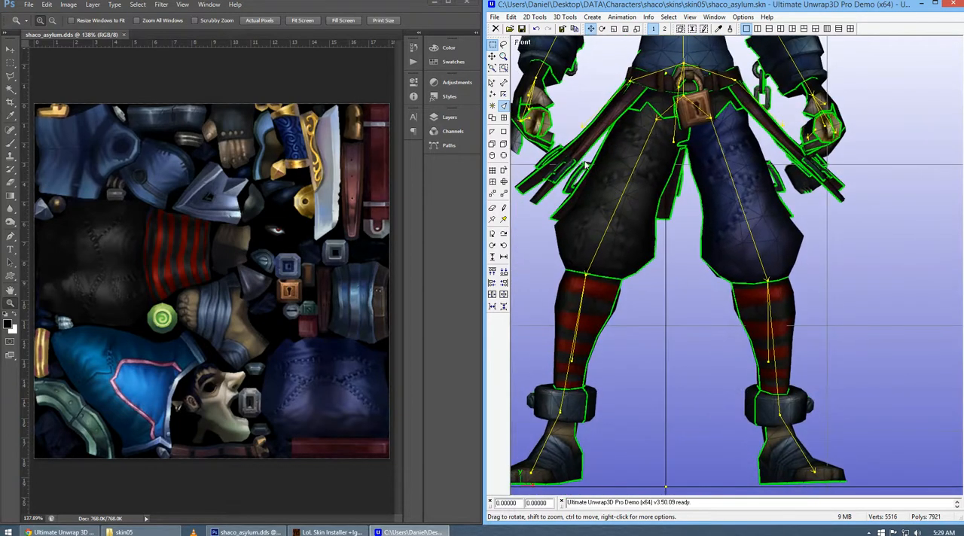
pyautogui.moveTo(628, 353); pyautogui.dragTo(630, 285)
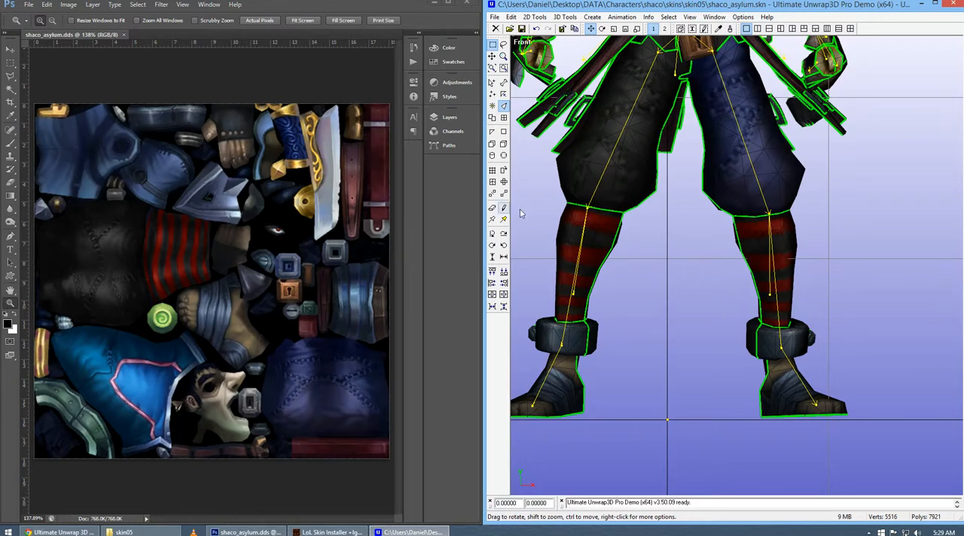
pyautogui.moveTo(525, 207); pyautogui.dragTo(625, 305)
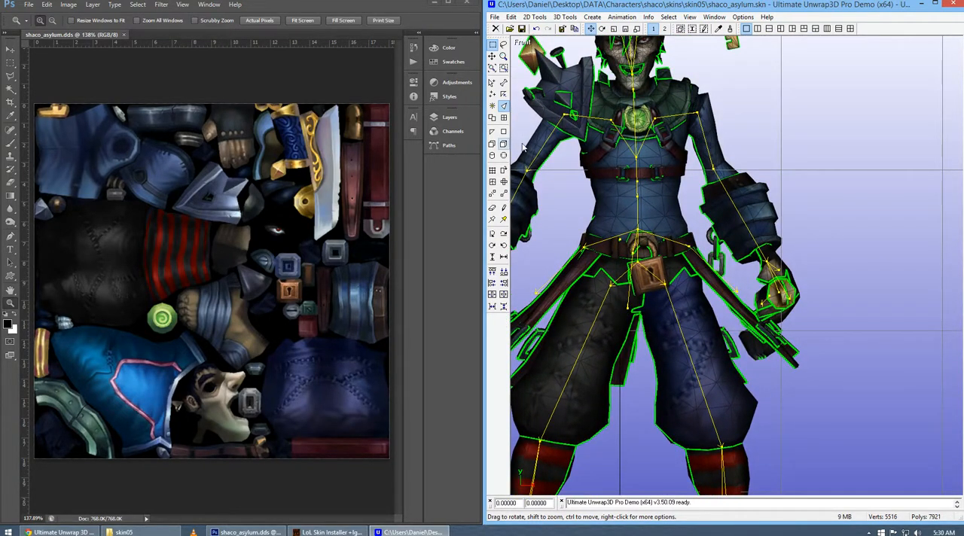
pyautogui.moveTo(584, 184); pyautogui.dragTo(627, 168)
pyautogui.moveTo(686, 331); pyautogui.dragTo(671, 286)
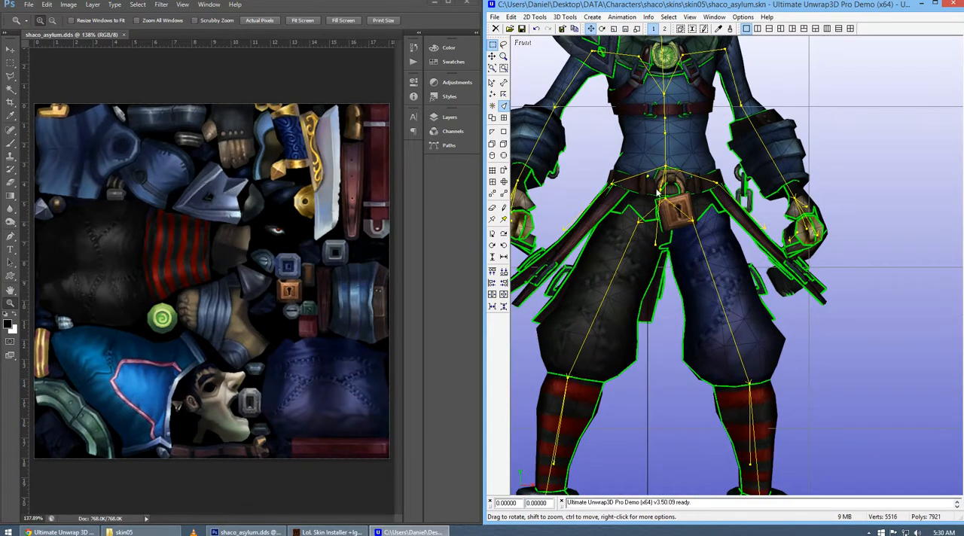
pyautogui.moveTo(644, 152); pyautogui.dragTo(650, 217)
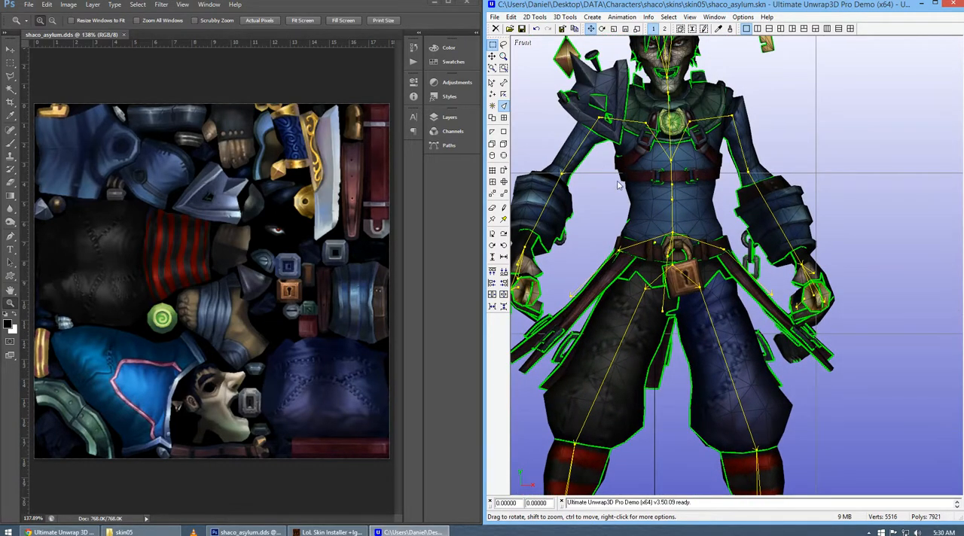
pyautogui.moveTo(618, 186); pyautogui.dragTo(652, 208)
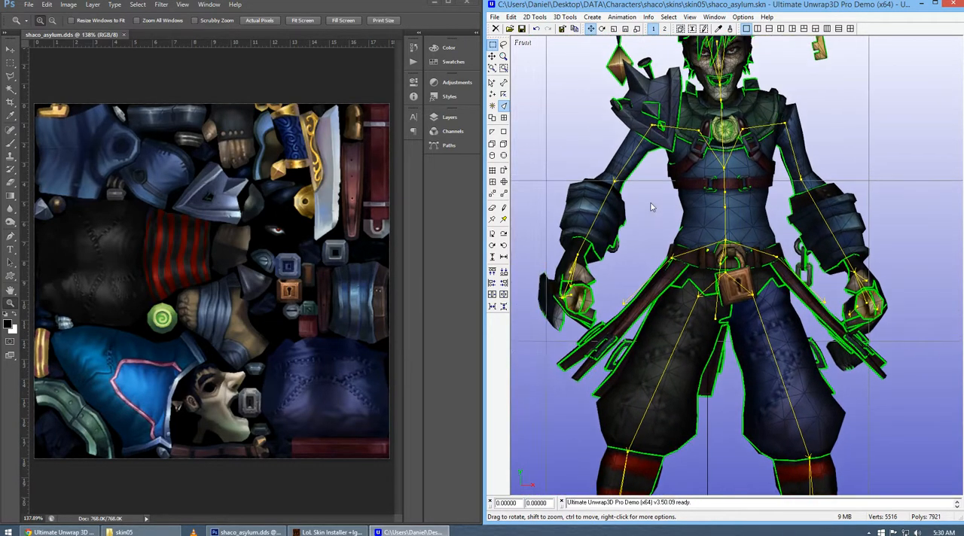
# Switch to Photoshop and outline the blue torso and sleeve pieces of the texture with the Polygonal Lasso.
pyautogui.click(320, 14)
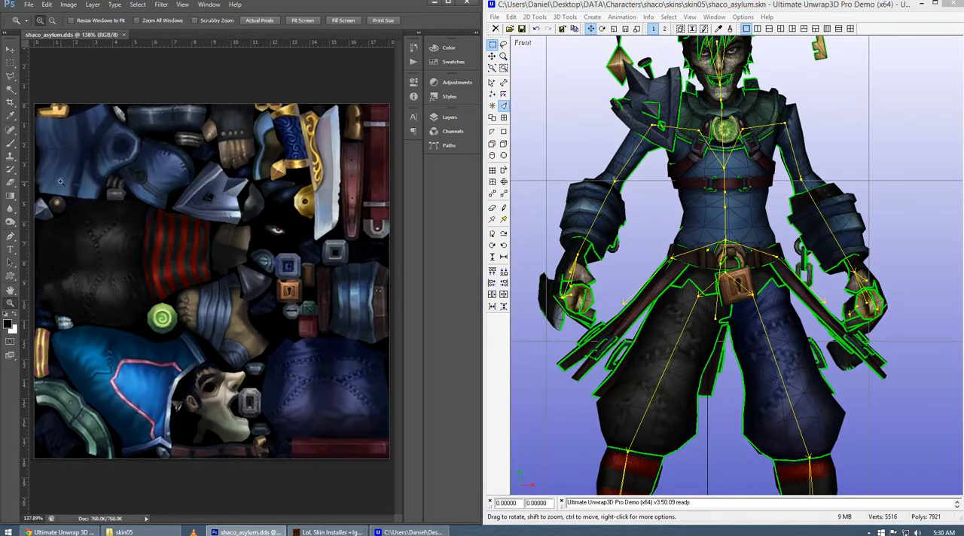
pyautogui.press('l')
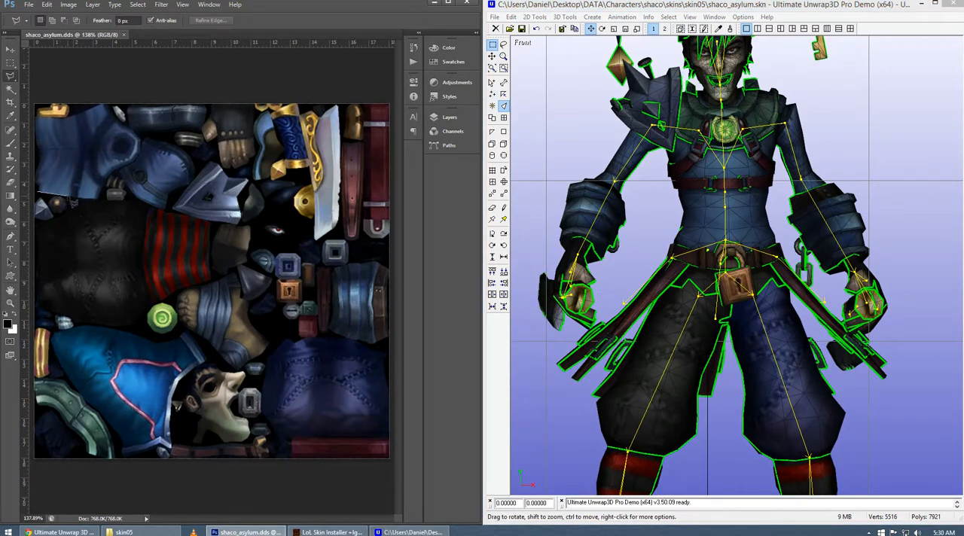
pyautogui.click(99, 198)
pyautogui.click(119, 167)
pyautogui.click(166, 208)
pyautogui.click(190, 183)
pyautogui.click(192, 154)
pyautogui.click(144, 137)
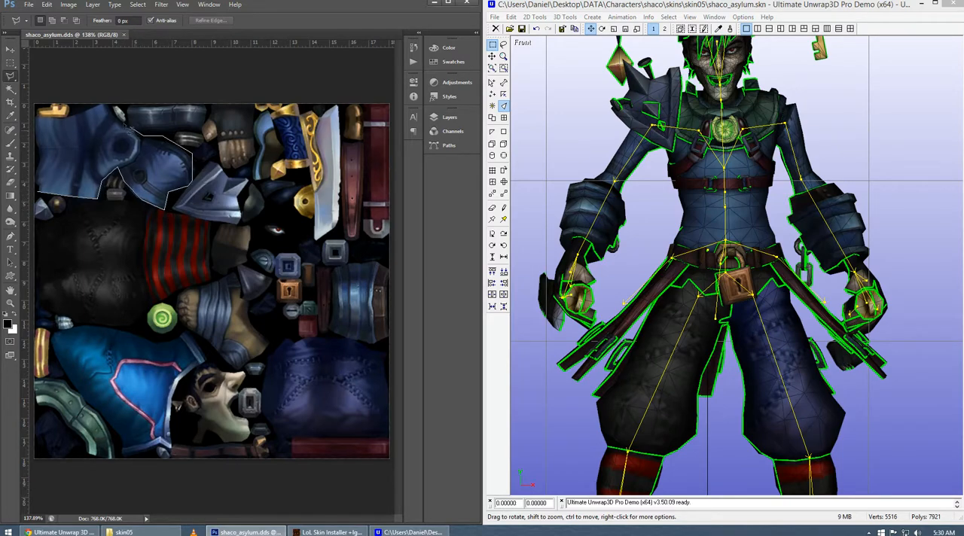
pyautogui.click(117, 107)
pyautogui.click(101, 103)
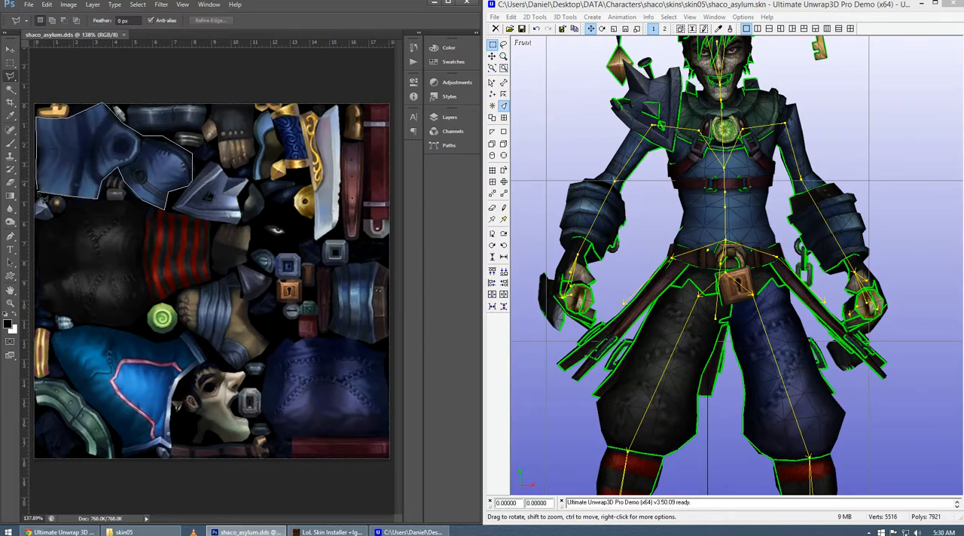
pyautogui.doubleClick(38, 198)
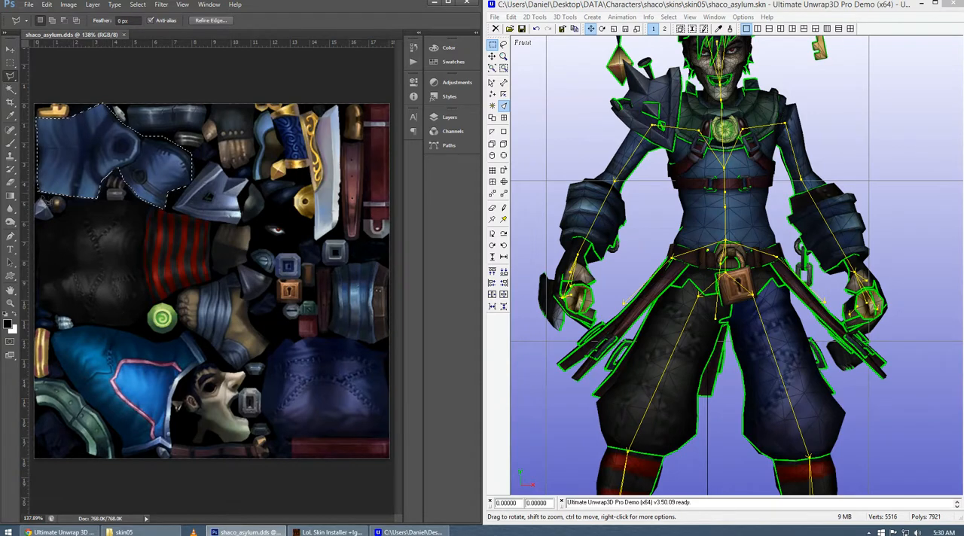
# Add the dark blue trouser leg piece to the selection by tracing its outline with the Polygonal Lasso.
pyautogui.click(278, 435)
pyautogui.click(263, 377)
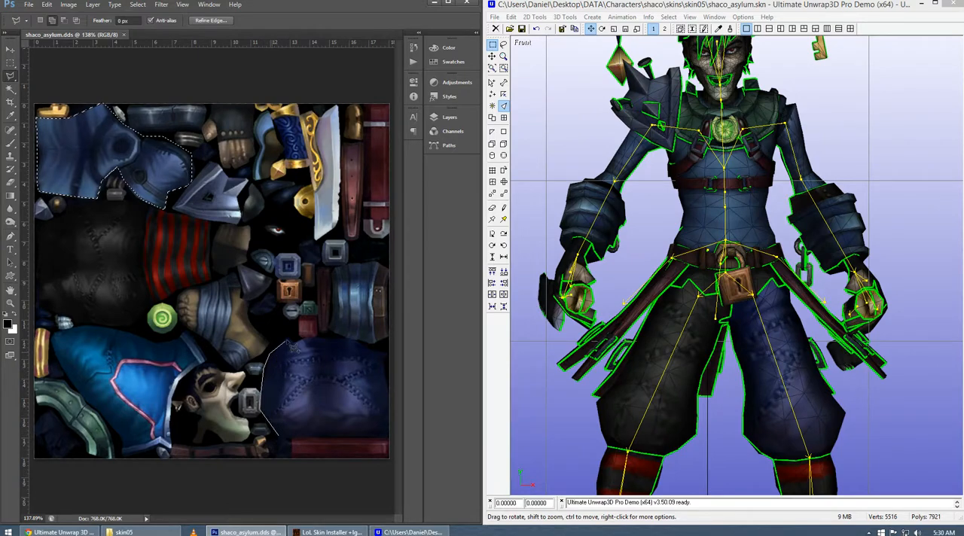
pyautogui.click(288, 339)
pyautogui.click(306, 337)
pyautogui.click(356, 340)
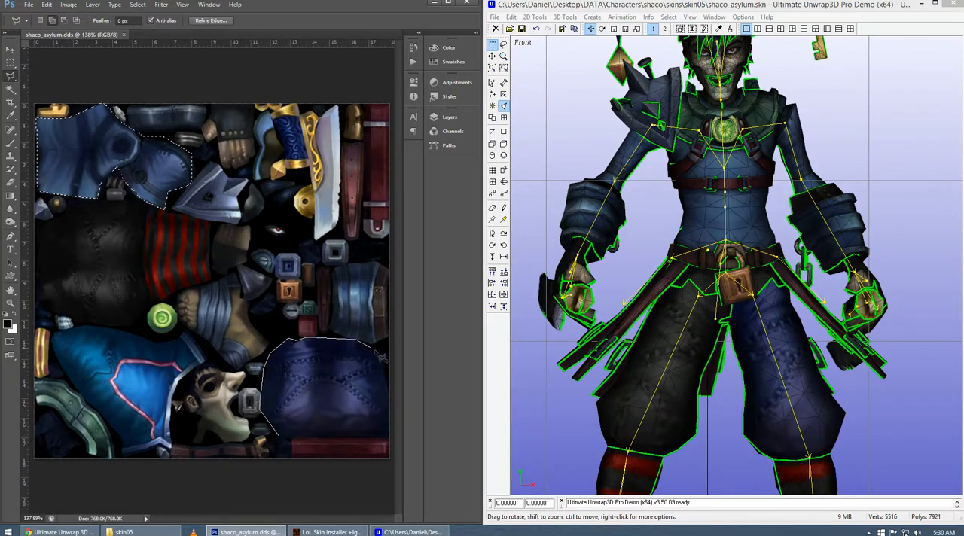
pyautogui.click(389, 356)
pyautogui.click(383, 367)
pyautogui.click(390, 378)
pyautogui.click(389, 437)
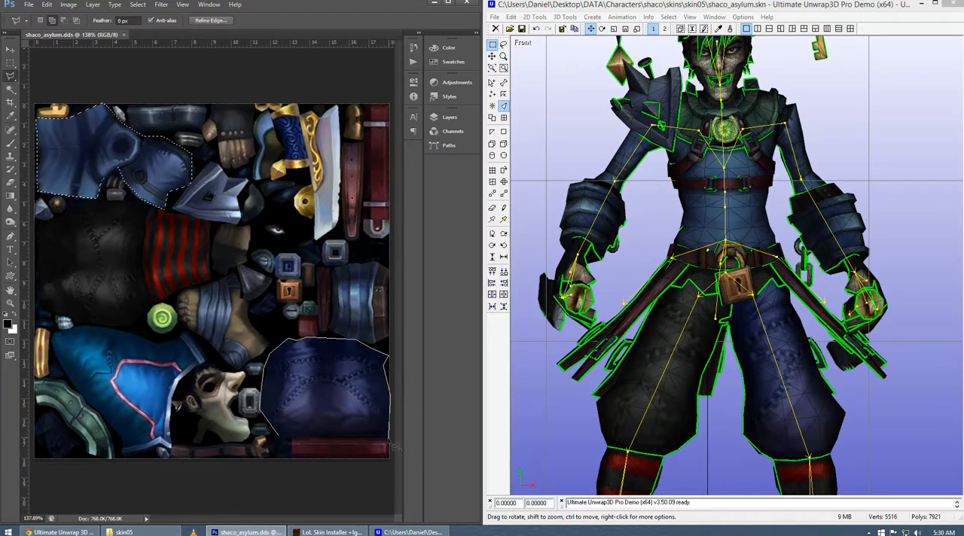
pyautogui.click(278, 435)
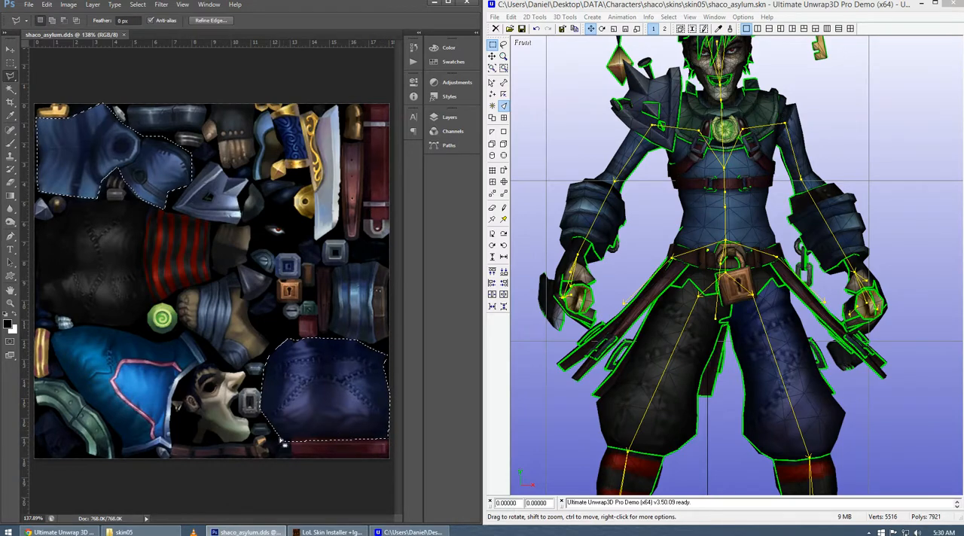
# Use Hue/Saturation to turn the selected torso, sleeve and trouser pieces from blue to dark grey.
pyautogui.click(69, 5)
pyautogui.moveTo(90, 29)
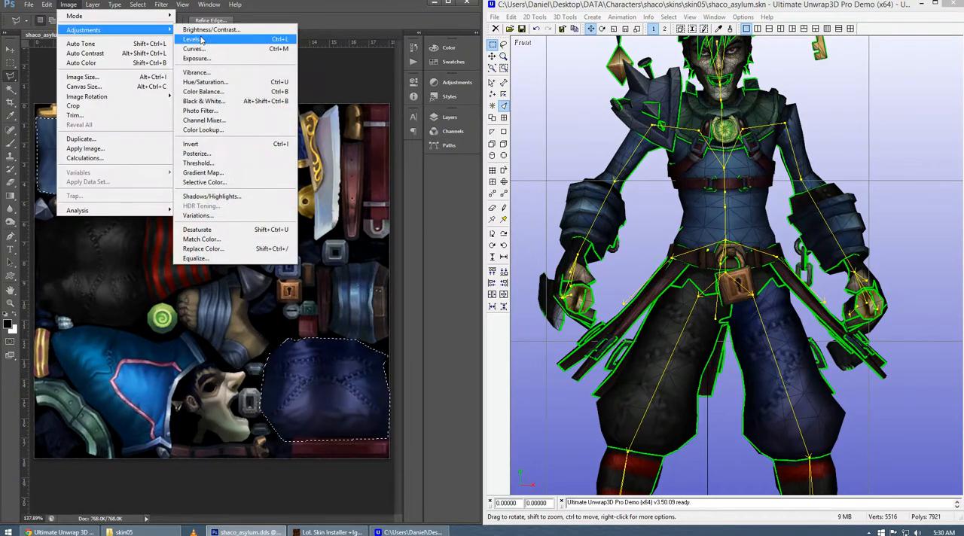
pyautogui.click(205, 81)
pyautogui.moveTo(324, 136); pyautogui.dragTo(257, 137)
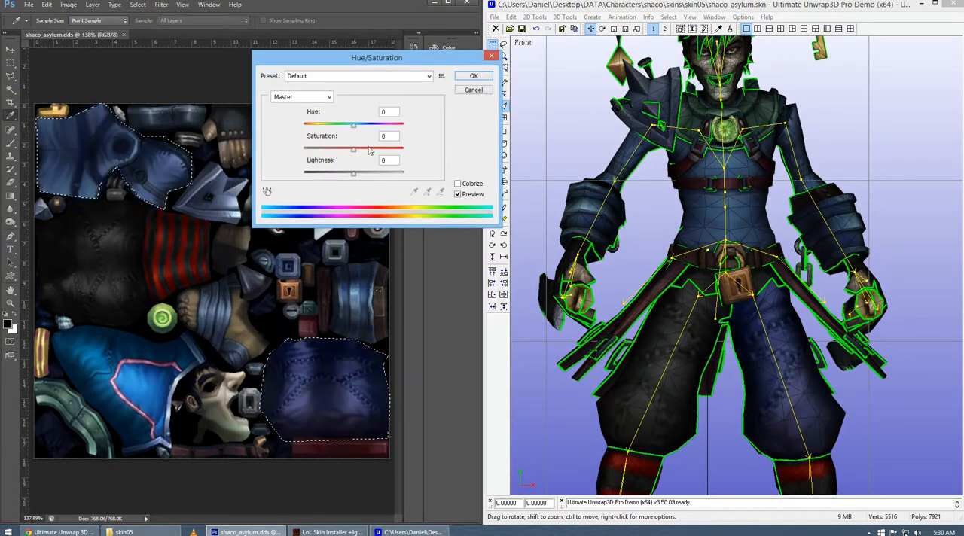
pyautogui.click(474, 76)
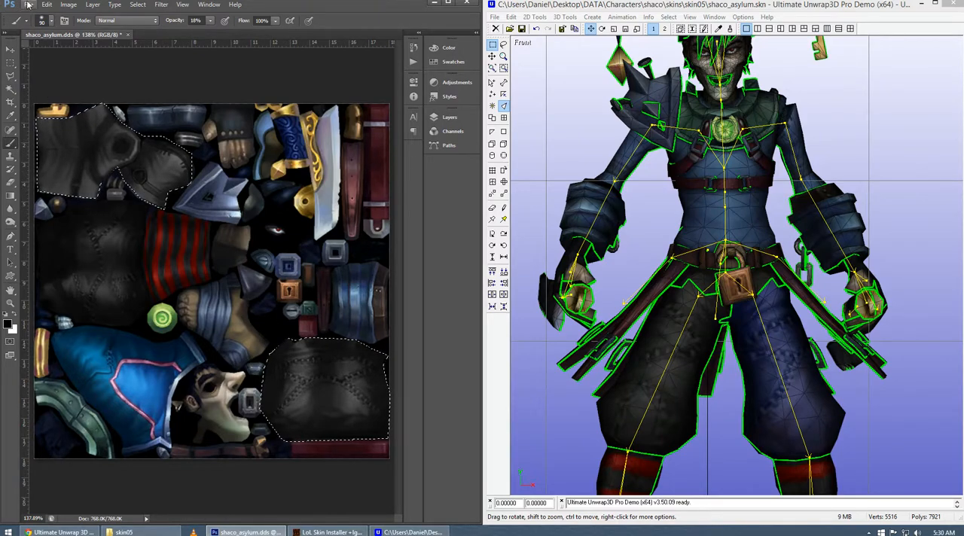
# Raise the contrast of the selected pieces to 26 with Brightness/Contrast.
pyautogui.click(68, 5)
pyautogui.moveTo(83, 32)
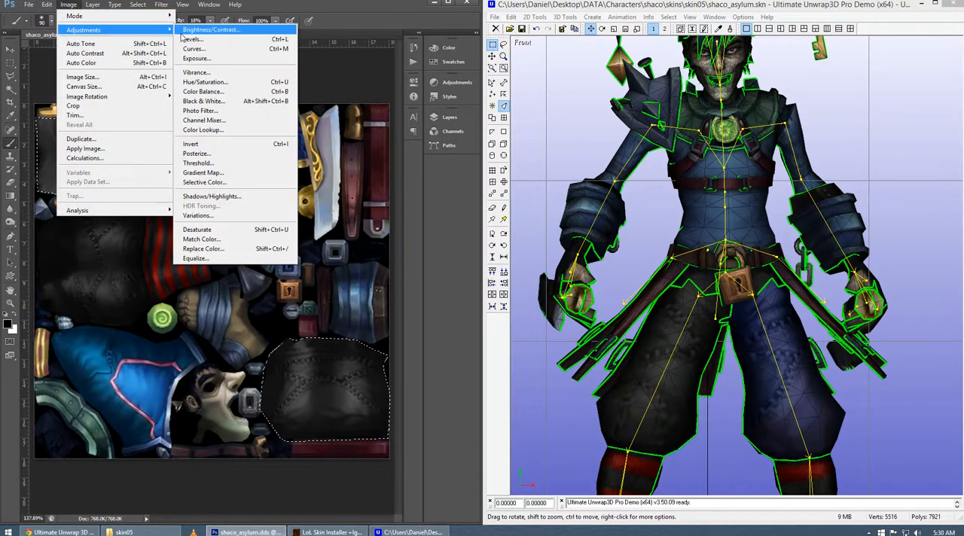
pyautogui.click(196, 30)
pyautogui.click(339, 115)
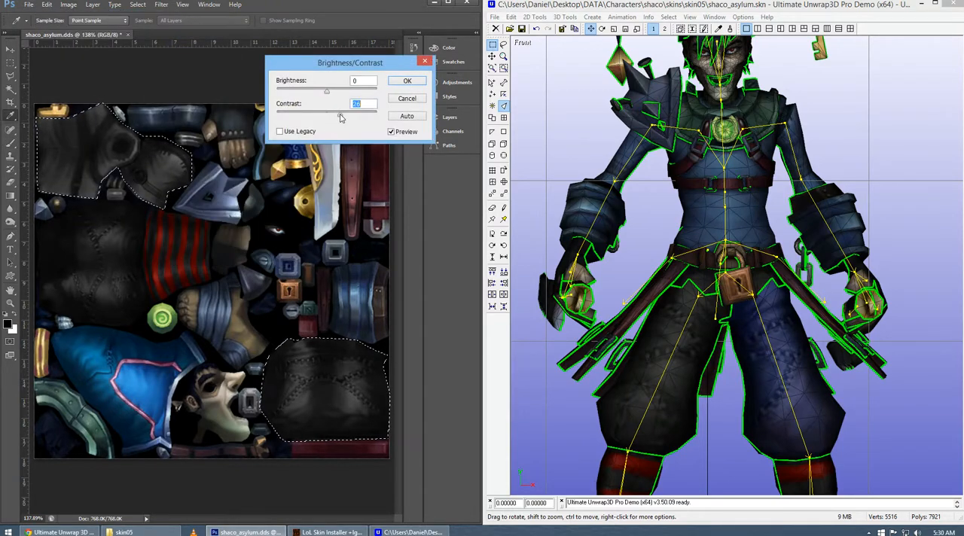
pyautogui.click(404, 83)
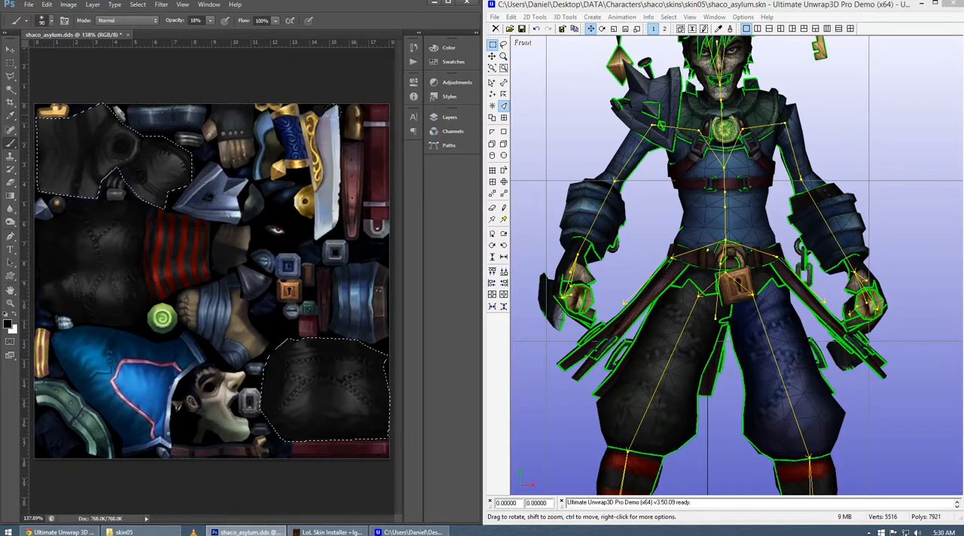
# Save shaco_asylum.dds, accept the DDS export options and check the recolored torso and trousers on the model in Ultimate Unwrap3D.
pyautogui.click(28, 5)
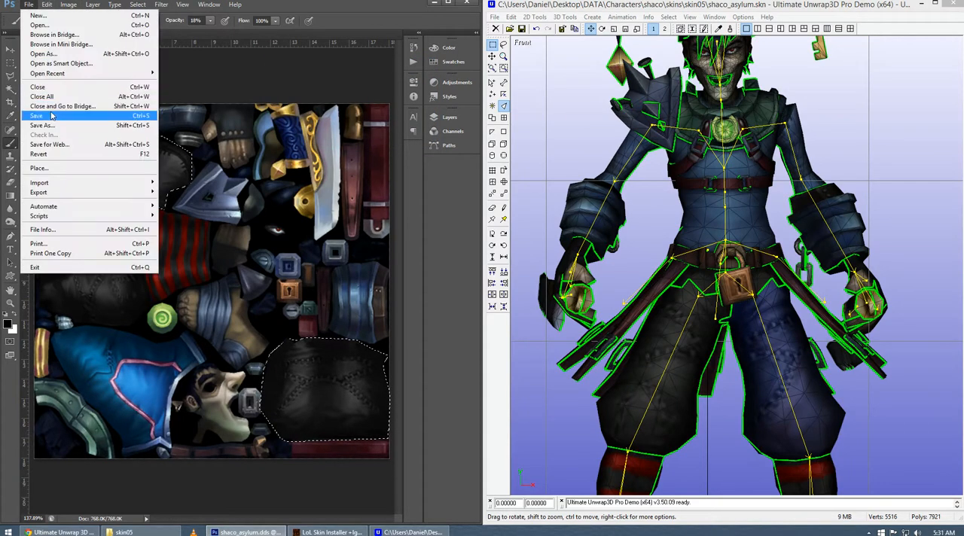
pyautogui.click(51, 115)
pyautogui.click(297, 131)
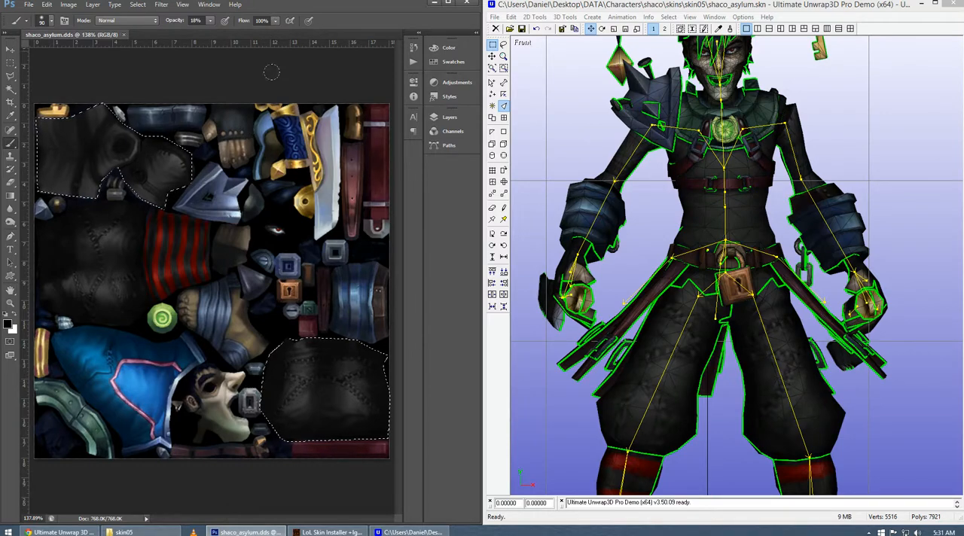
pyautogui.moveTo(721, 259); pyautogui.dragTo(697, 261)
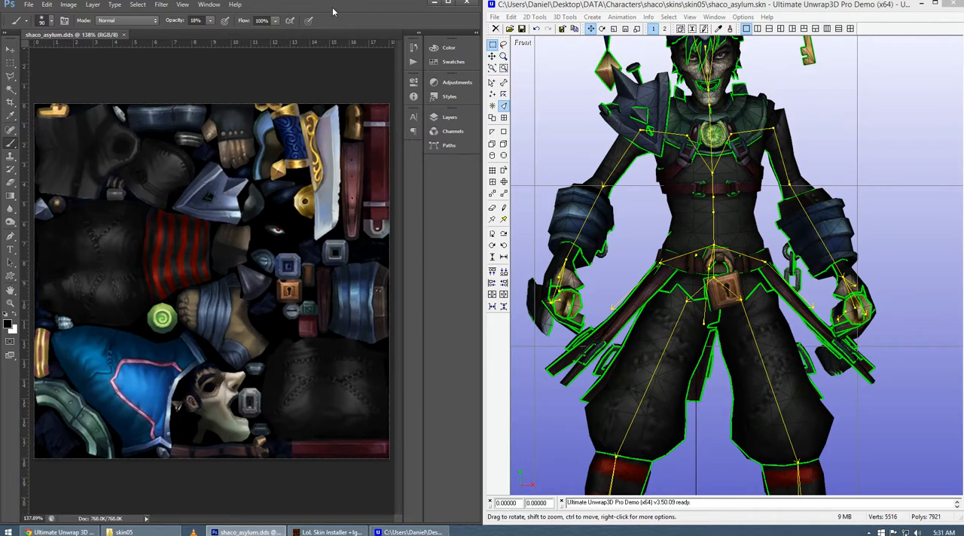
# In Photoshop, start Replace Color on the shoulder guard's blue with hue +180, saturation +48 and lightness -14.
pyautogui.click(69, 5)
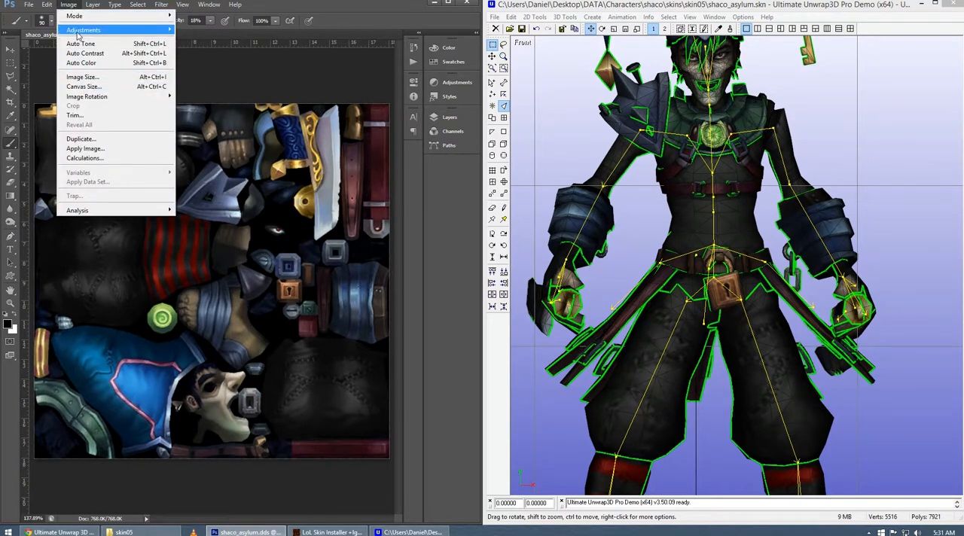
pyautogui.moveTo(86, 31)
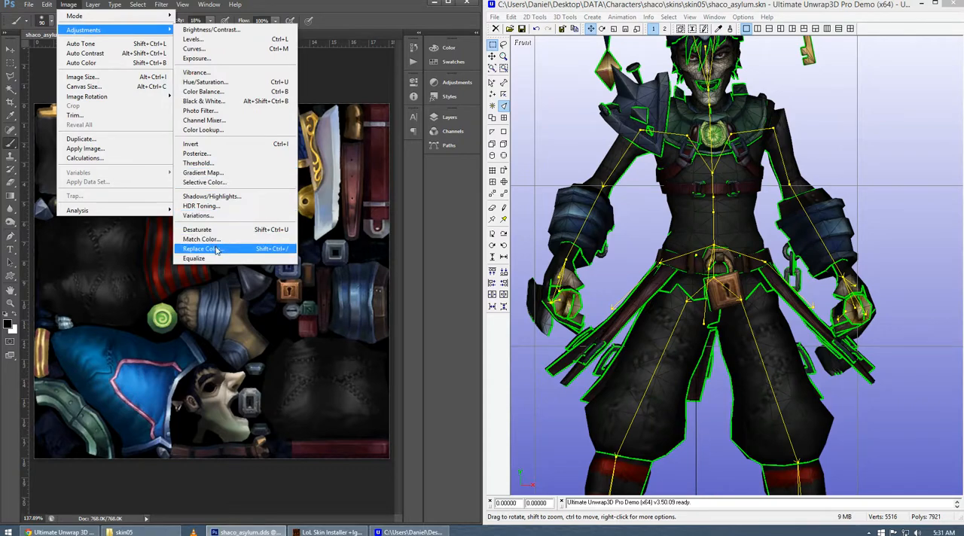
pyautogui.click(347, 18)
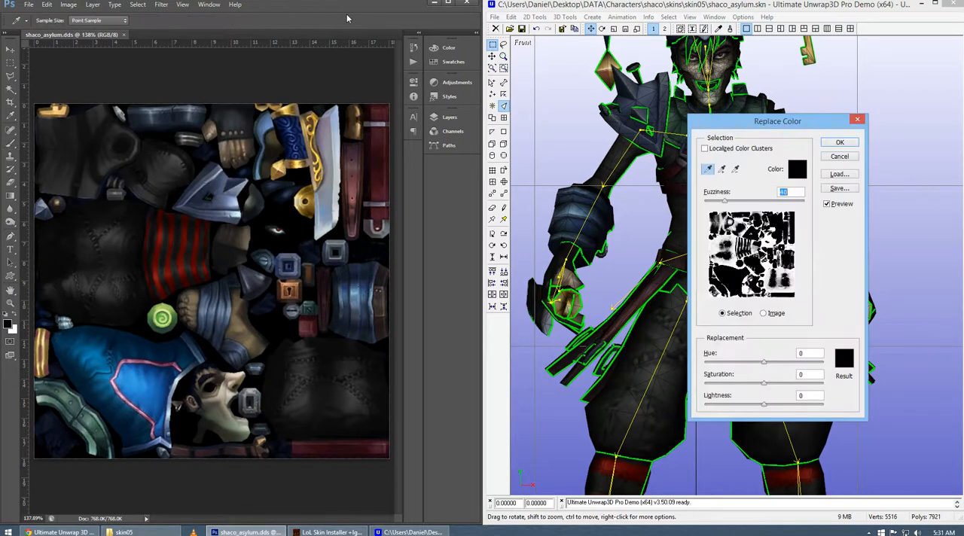
pyautogui.moveTo(728, 123); pyautogui.dragTo(433, 123)
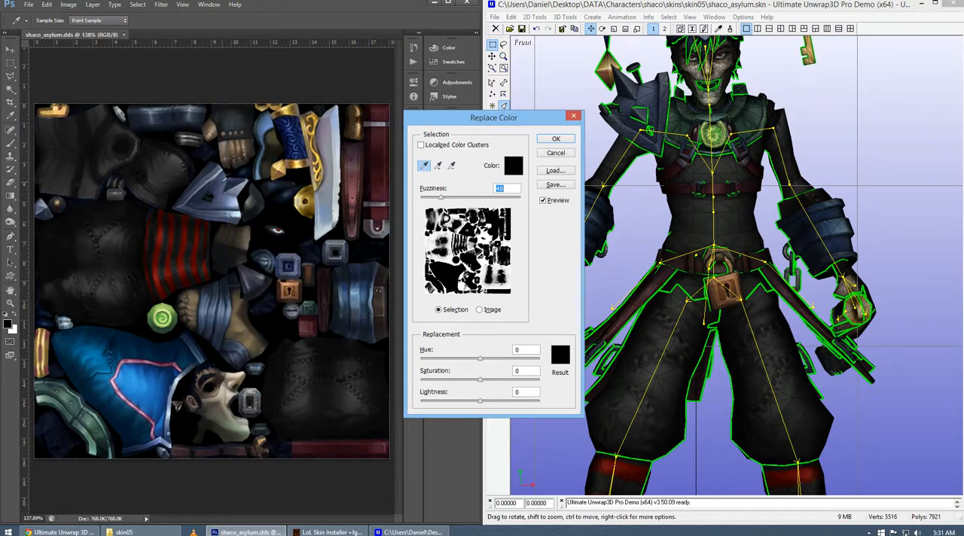
pyautogui.click(223, 180)
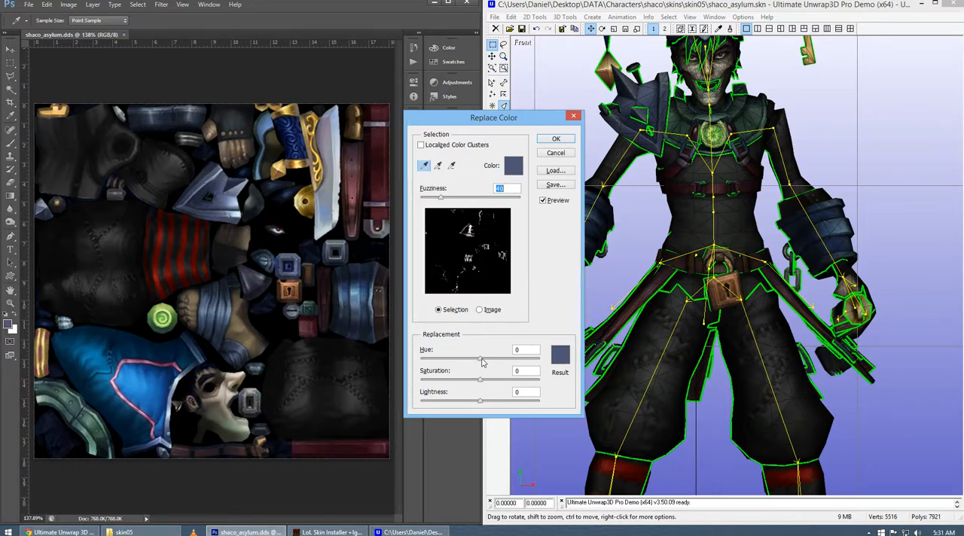
pyautogui.moveTo(482, 361); pyautogui.dragTo(472, 407)
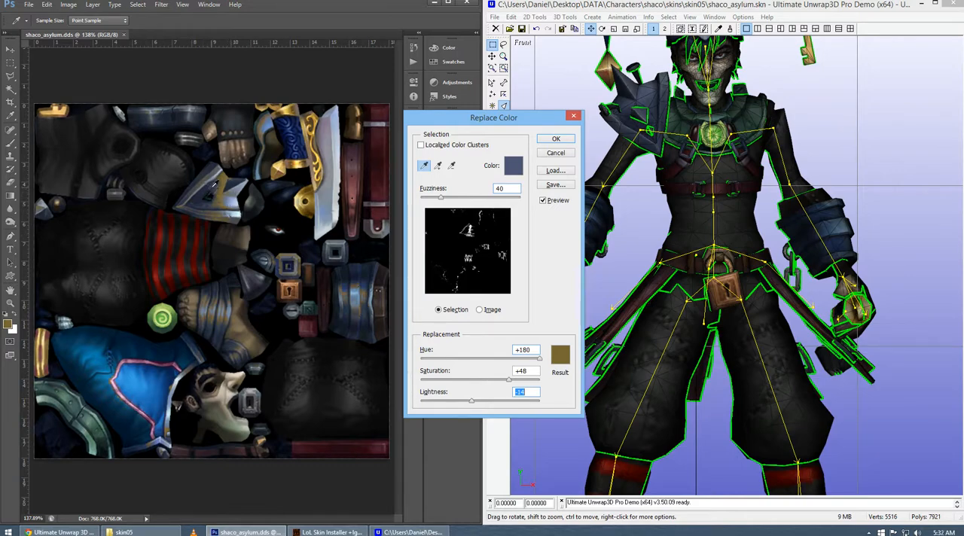
# Extend the color replacement by sampling more shades on the shoulder guard and the arm cuff, and apply it to the texture.
pyautogui.click(216, 161)
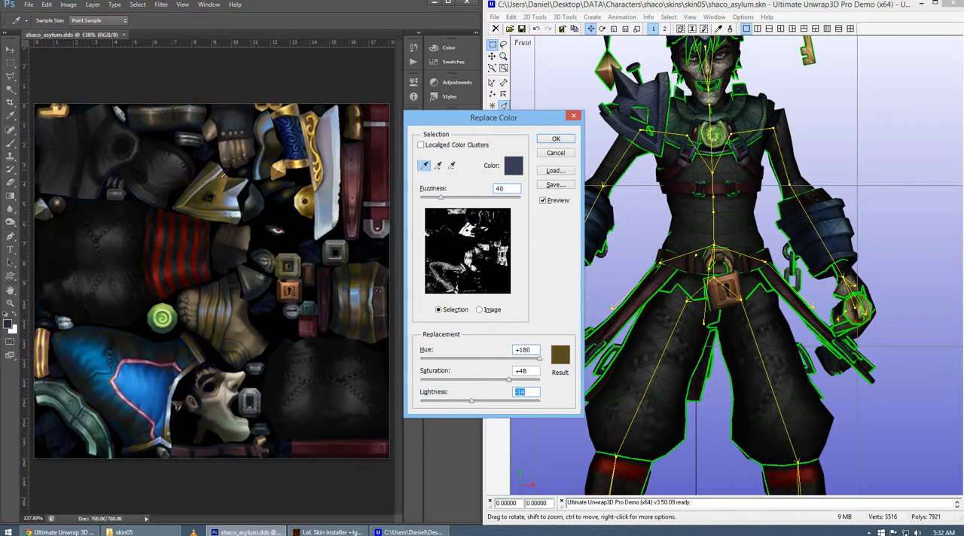
pyautogui.click(239, 194)
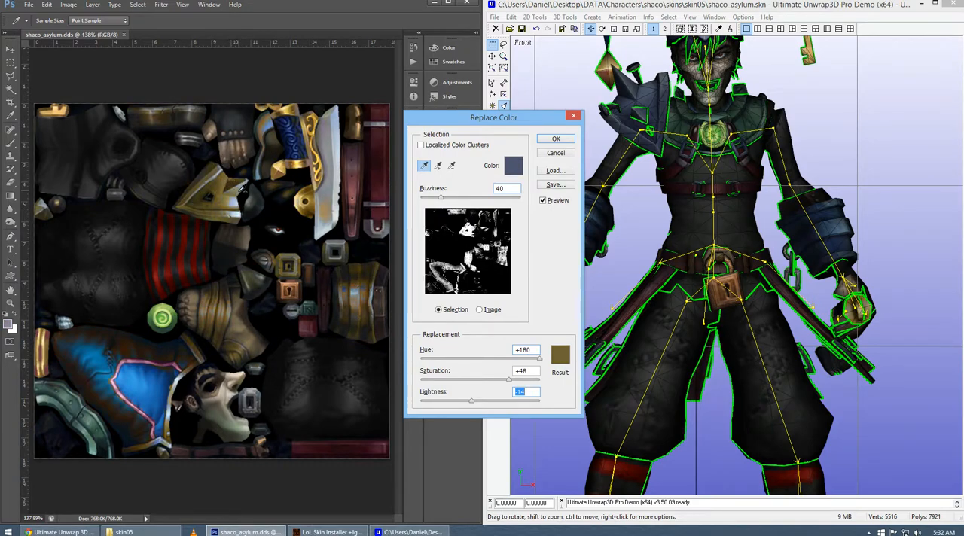
pyautogui.click(235, 204)
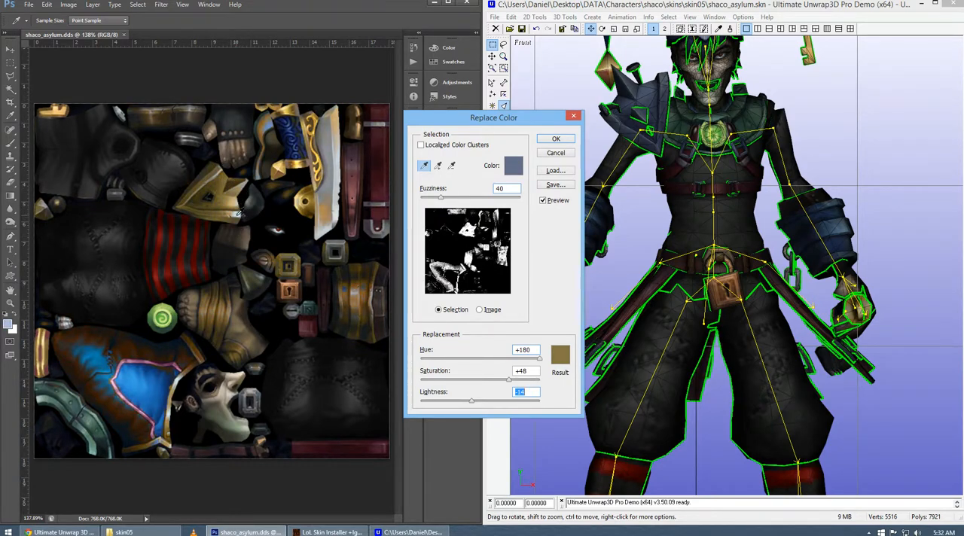
pyautogui.click(241, 214)
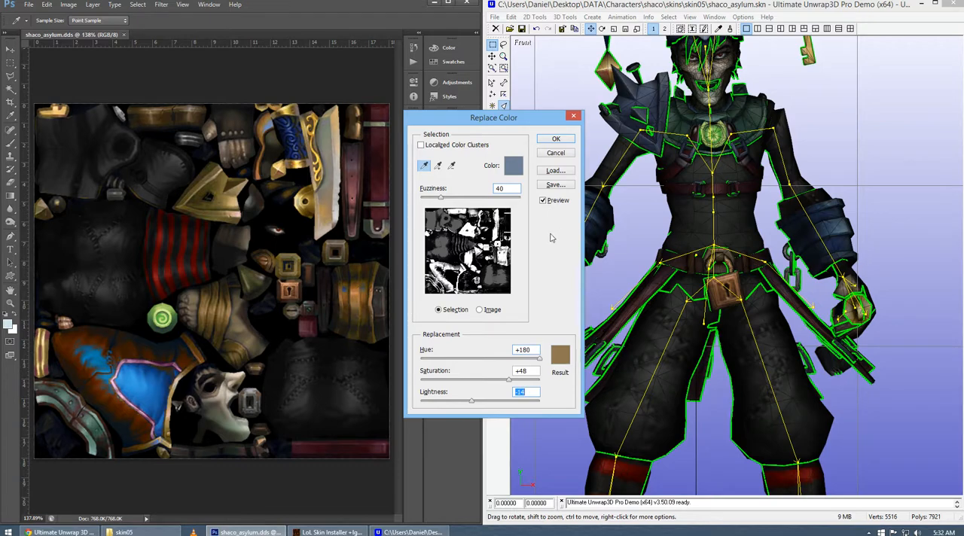
pyautogui.click(382, 298)
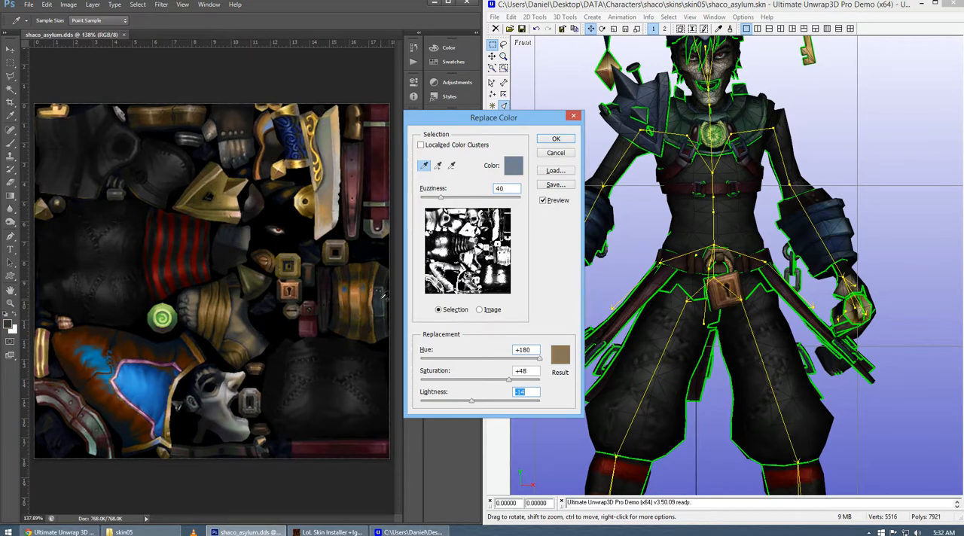
pyautogui.click(556, 141)
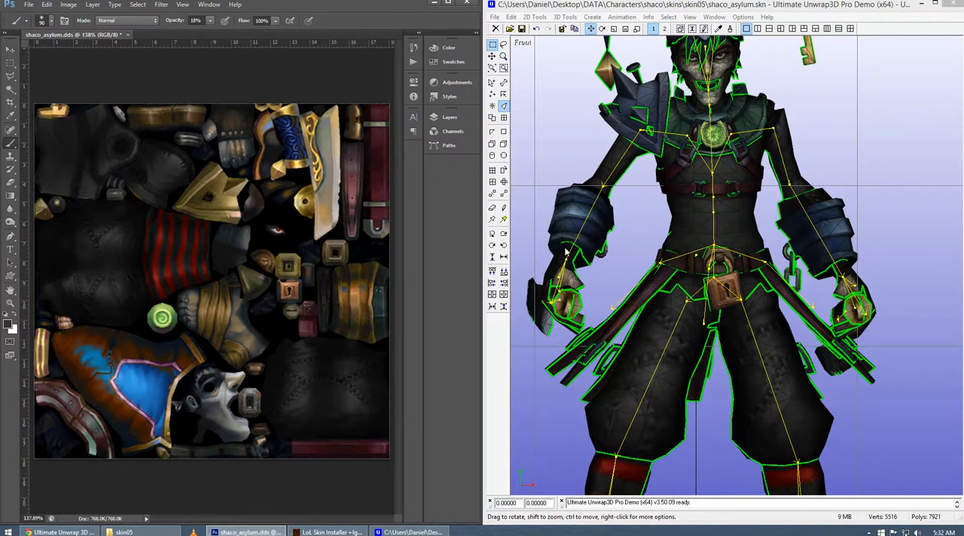
# Save the texture with the replaced colors and accept the DDS export options.
pyautogui.click(29, 5)
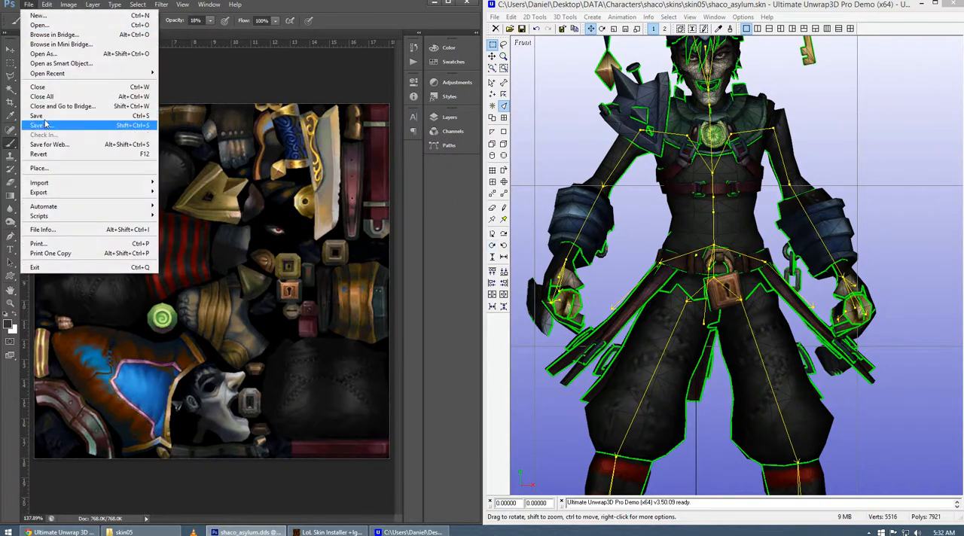
pyautogui.click(44, 124)
pyautogui.click(310, 133)
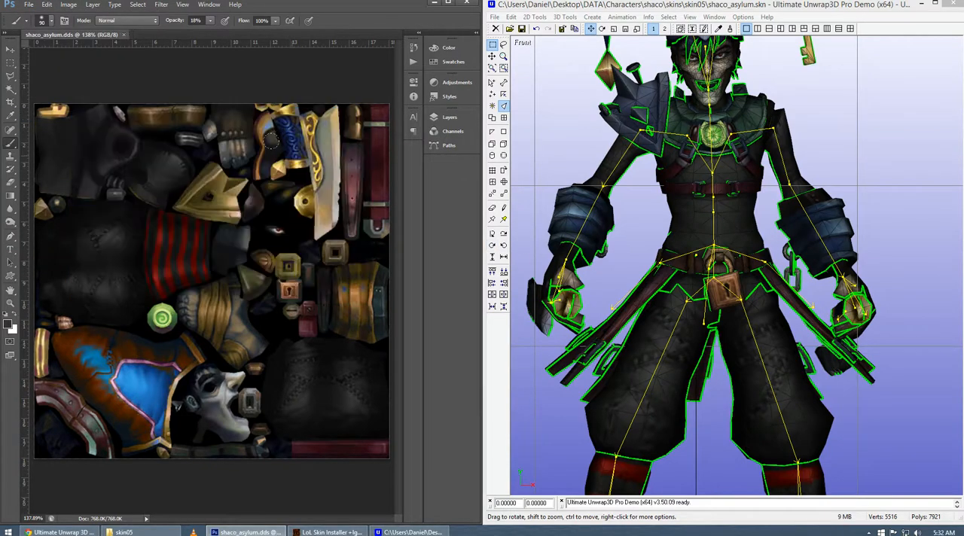
# Switch to Ultimate Unwrap3D and examine the replaced colors on the model's hat, face, shoulder guard and arm cuffs.
pyautogui.moveTo(648, 271); pyautogui.dragTo(622, 278)
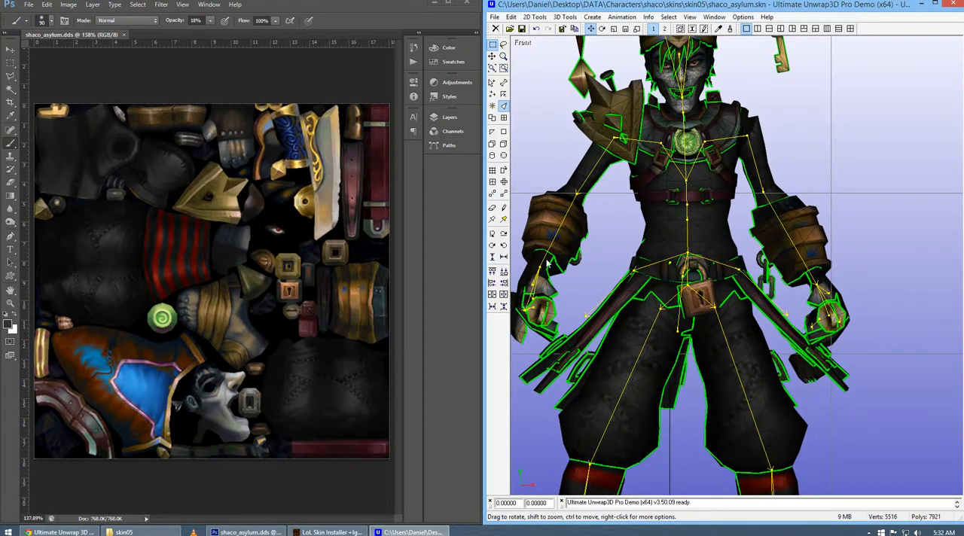
pyautogui.moveTo(676, 287); pyautogui.dragTo(672, 122)
pyautogui.moveTo(654, 270); pyautogui.dragTo(707, 195)
pyautogui.moveTo(718, 274); pyautogui.dragTo(785, 198)
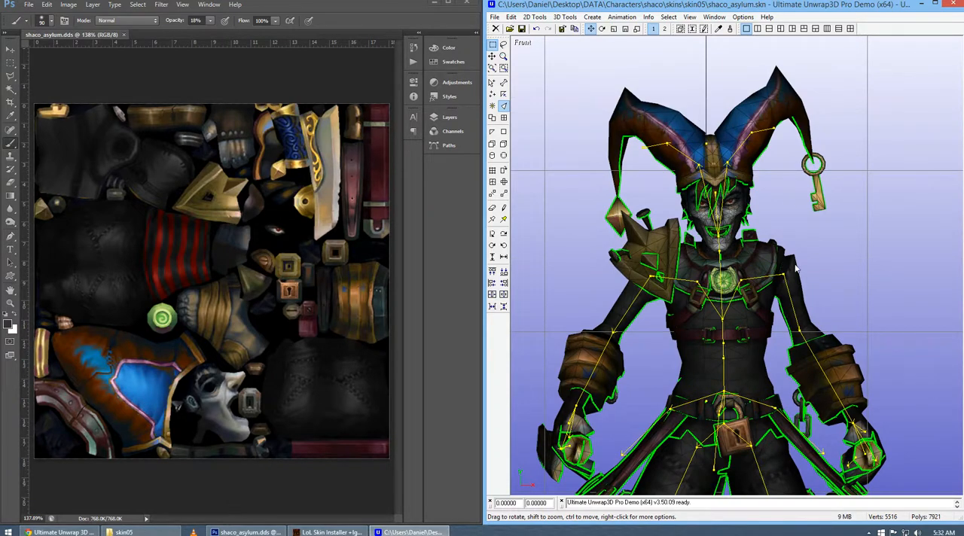
pyautogui.moveTo(783, 248); pyautogui.dragTo(709, 107)
pyautogui.moveTo(678, 211); pyautogui.dragTo(713, 62)
pyautogui.moveTo(710, 238); pyautogui.dragTo(693, 258)
pyautogui.moveTo(692, 180); pyautogui.dragTo(704, 228)
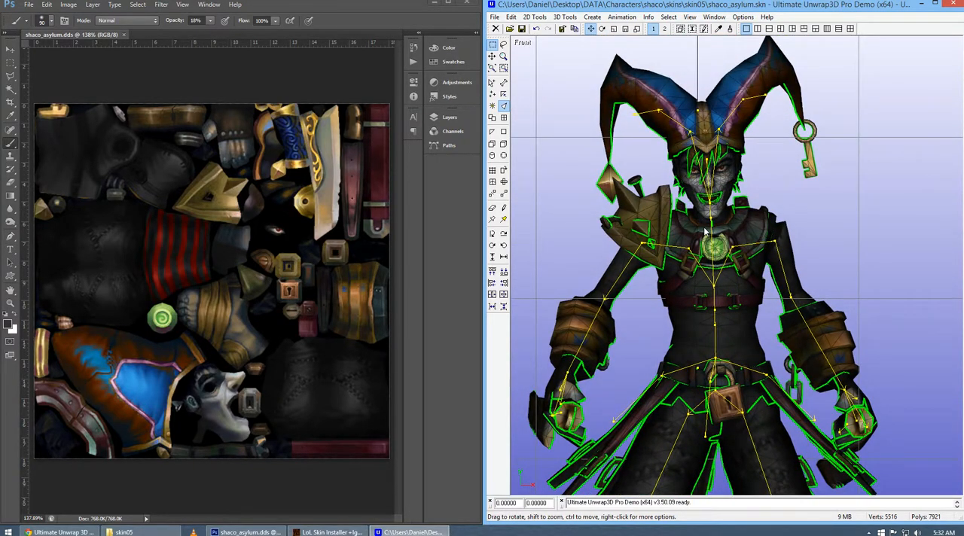